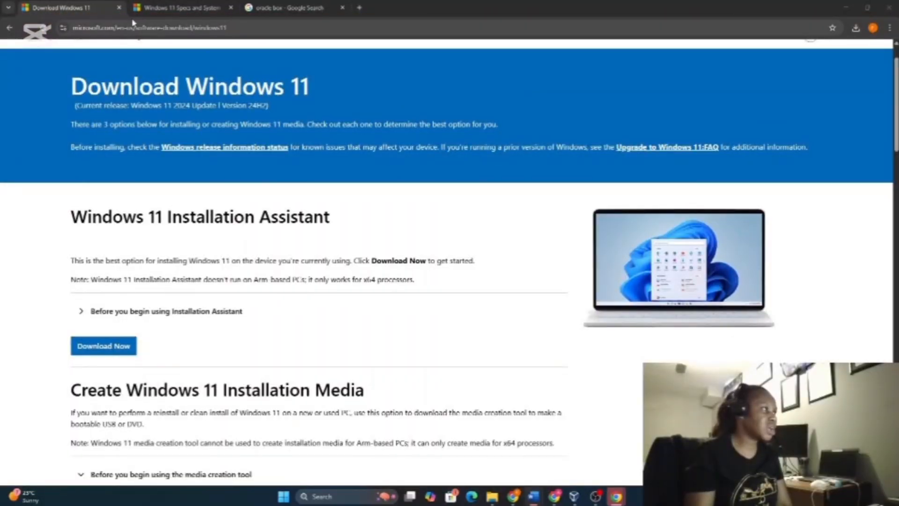
Select the page address, then scroll down to the 'Download Windows 11 Disk Image (ISO) for x64 devices' section
left_click_drag(228, 27, 72, 28)
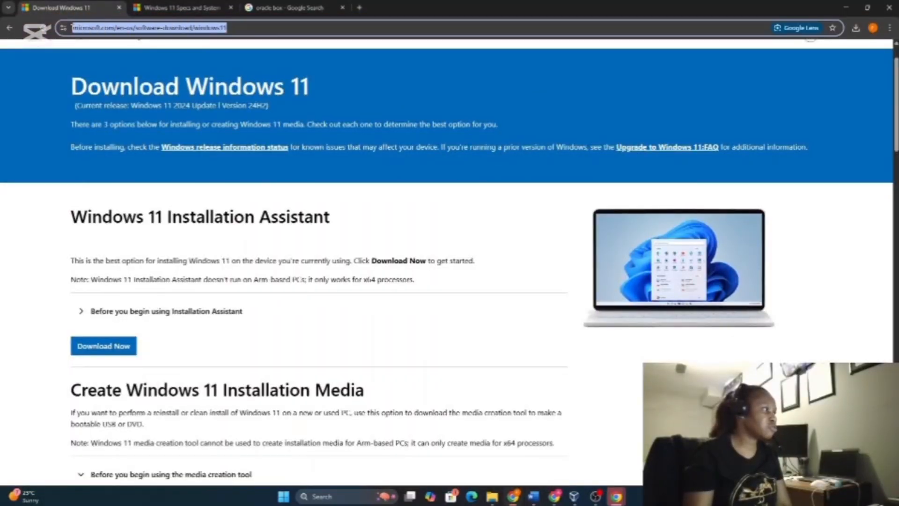
left_click(277, 28)
scroll(269, 220, "down", 3)
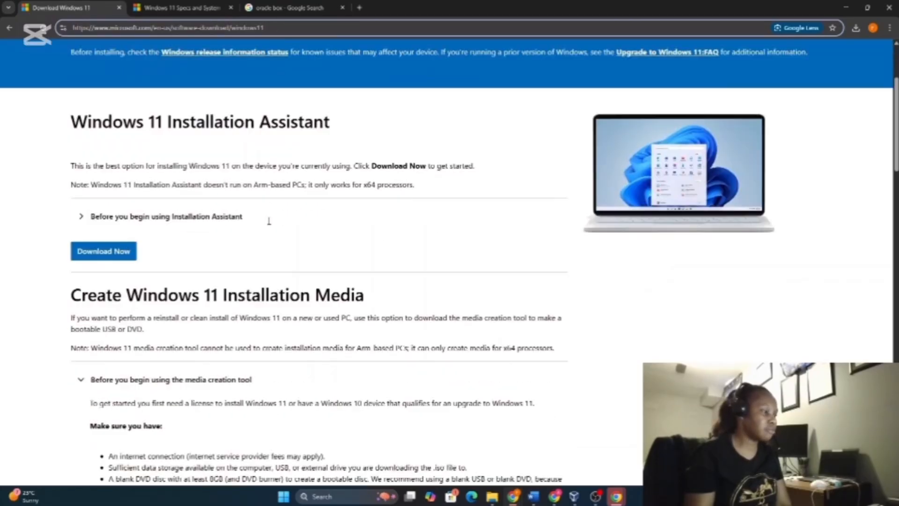
scroll(136, 271, "down", 2)
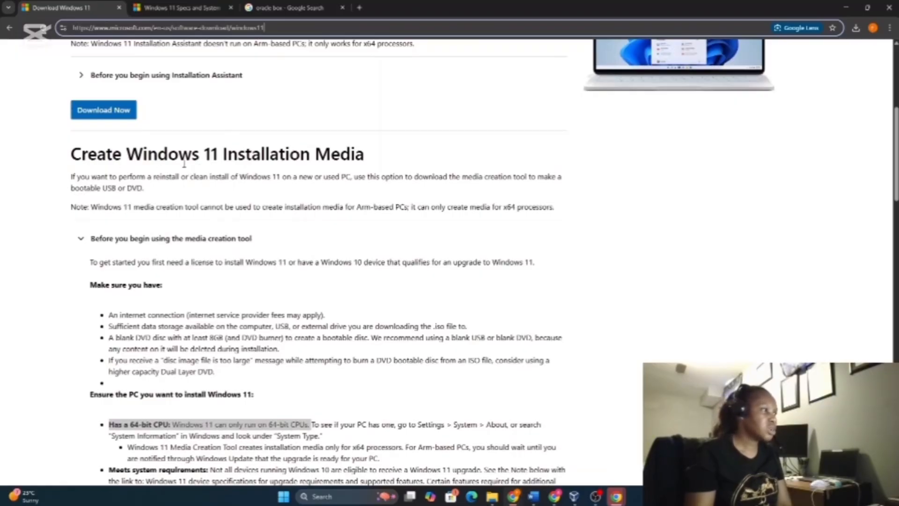
scroll(348, 163, "down", 4)
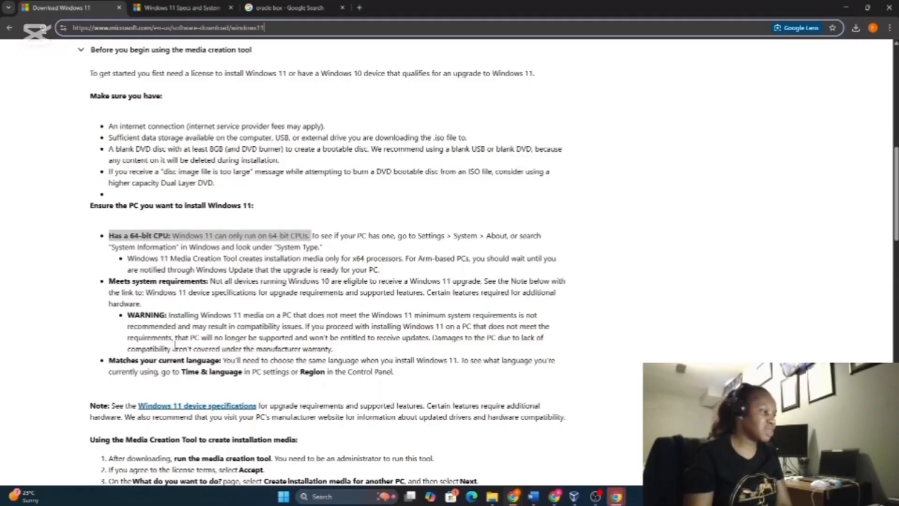
scroll(225, 324, "down", 5)
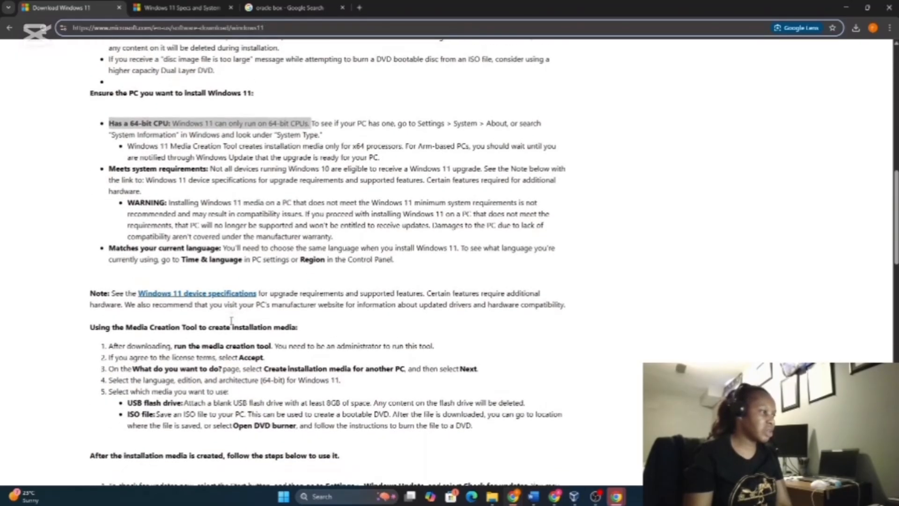
scroll(205, 288, "down", 4)
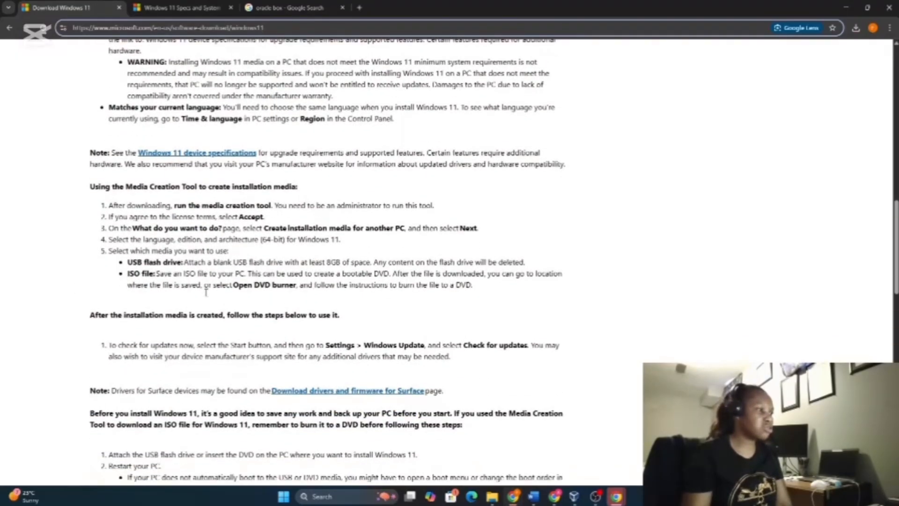
scroll(208, 296, "down", 5)
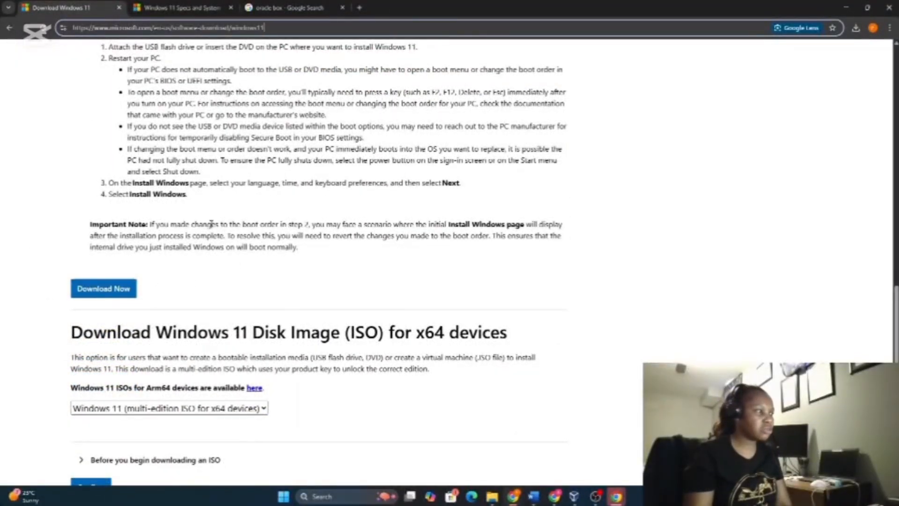
scroll(216, 223, "down", 1)
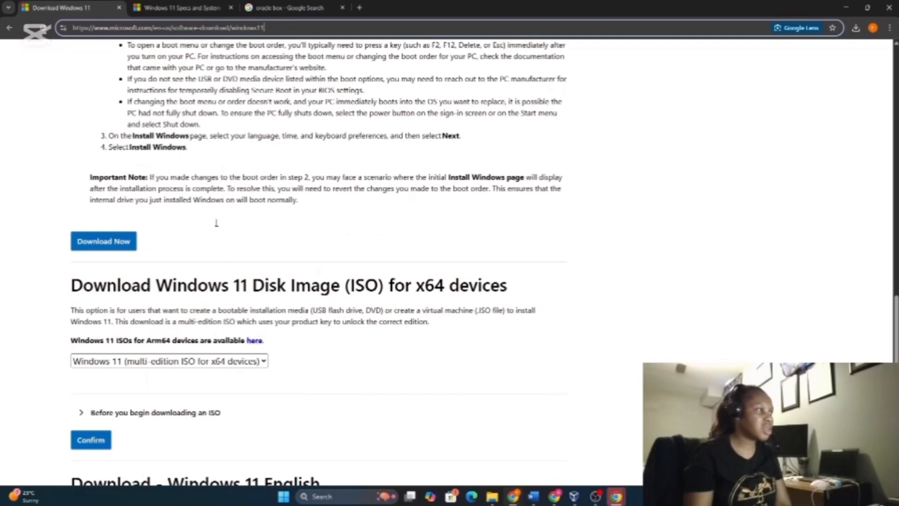
scroll(217, 223, "down", 1)
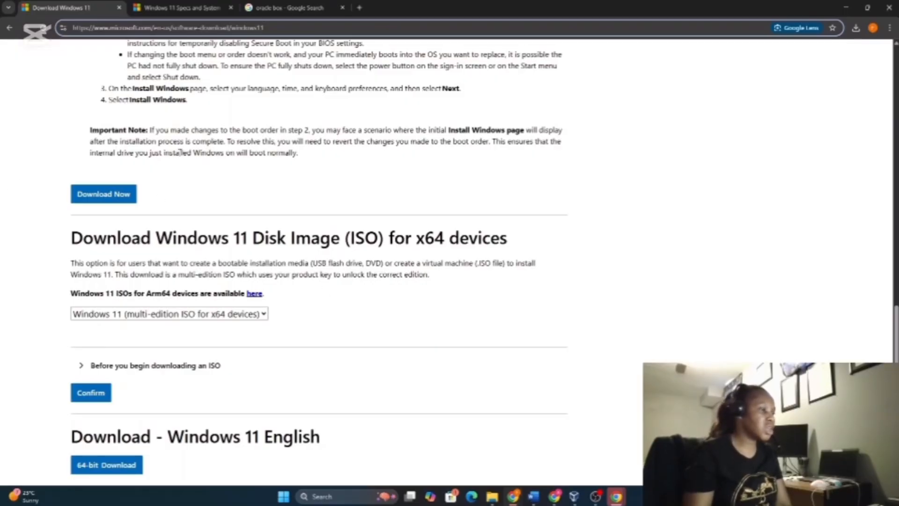
scroll(272, 286, "down", 2)
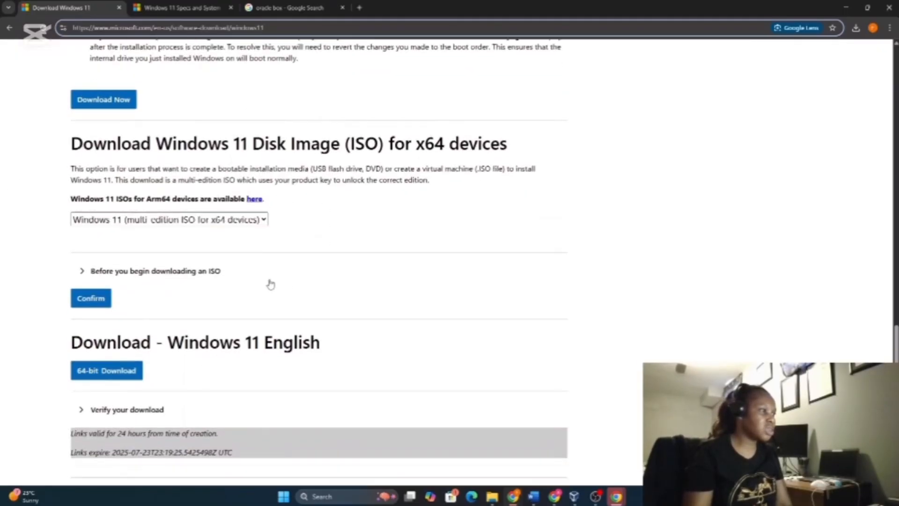
Select 'Windows 11 (multi-edition ISO for x64 devices)' as the download edition and confirm it
left_click(263, 220)
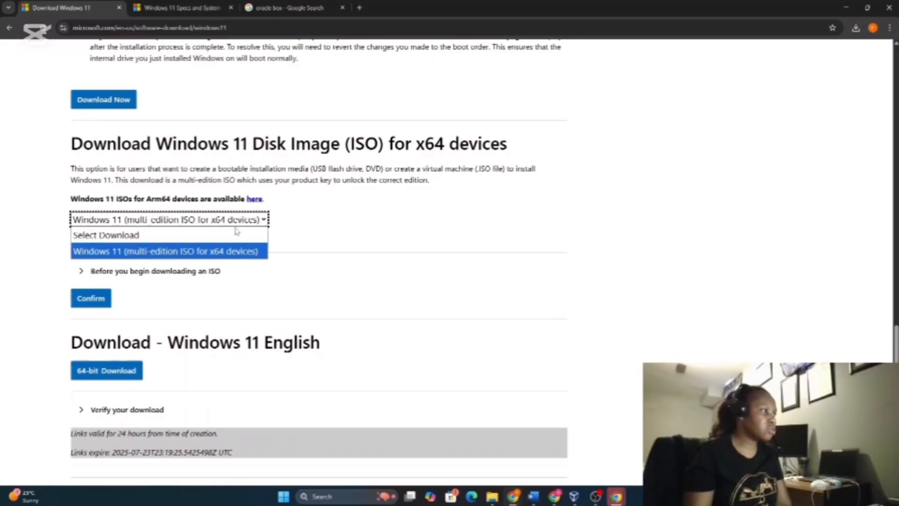
left_click(203, 233)
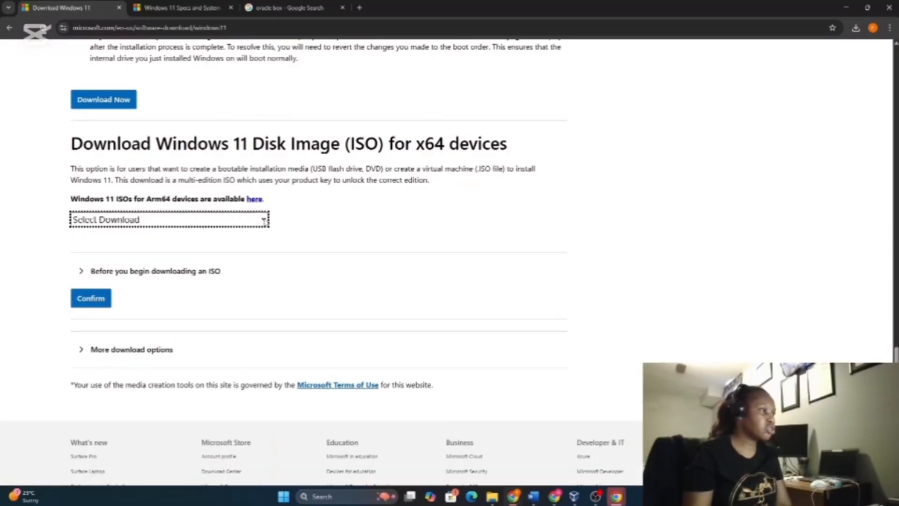
left_click(264, 220)
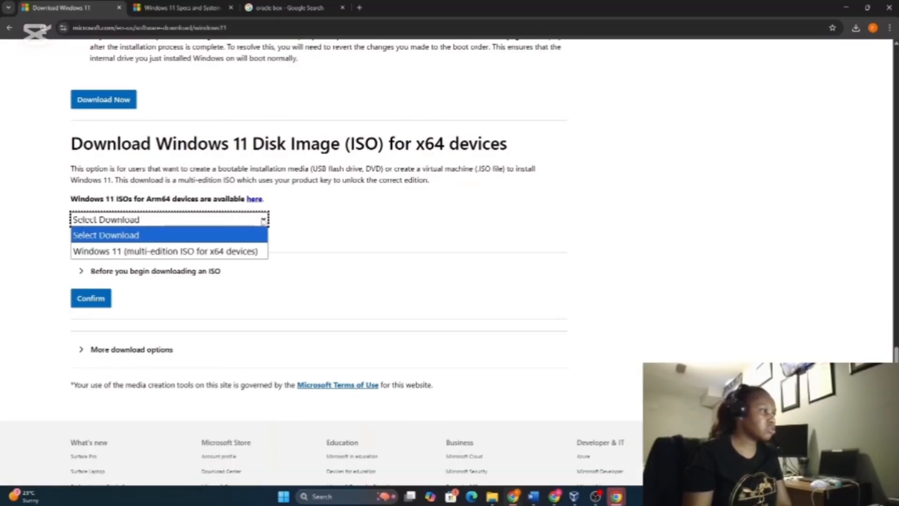
left_click(218, 252)
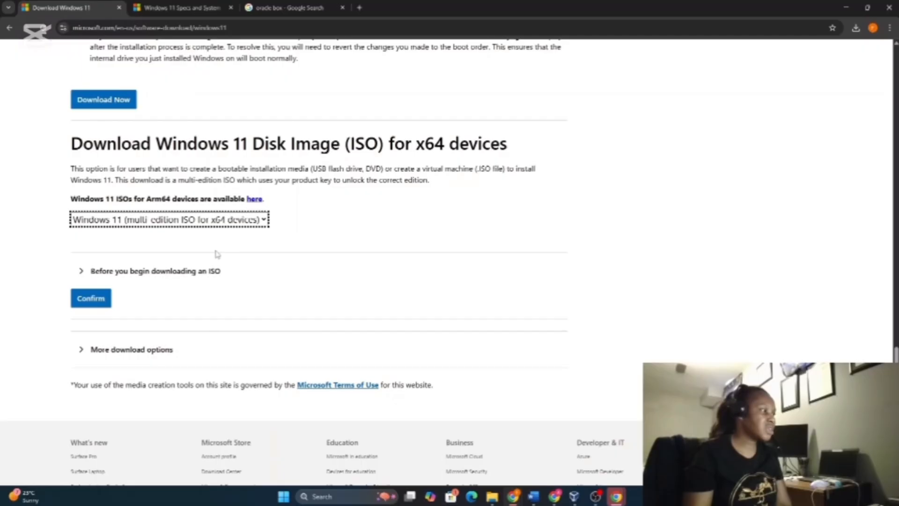
left_click(99, 300)
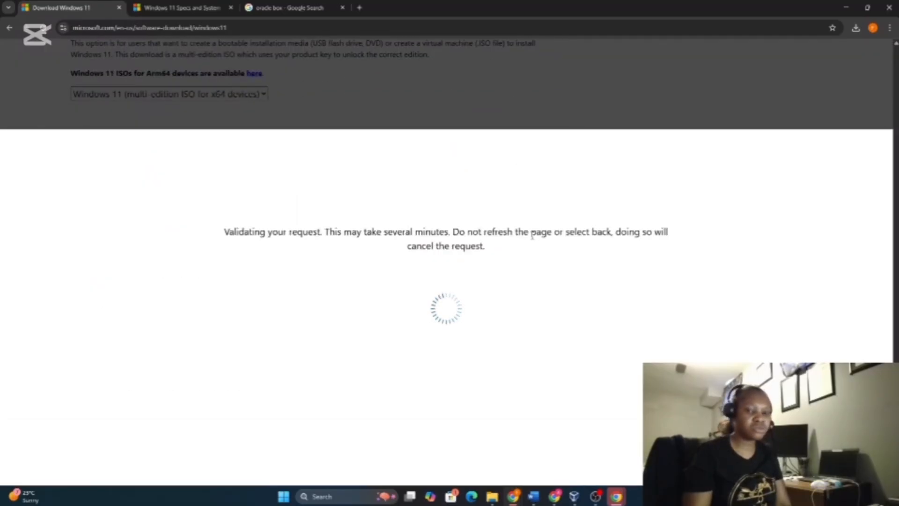
Choose English (United States) as the product language and confirm it
scroll(374, 204, "down", 2)
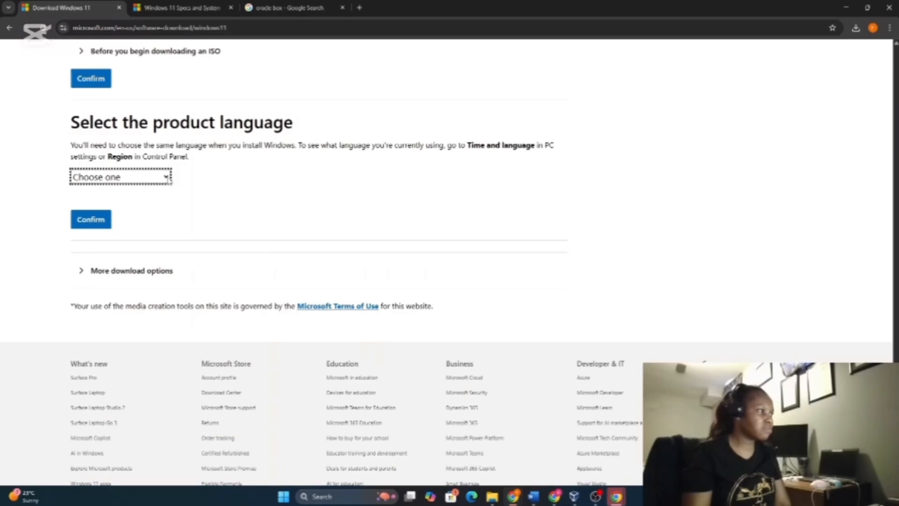
left_click(167, 178)
scroll(94, 328, "down", 5)
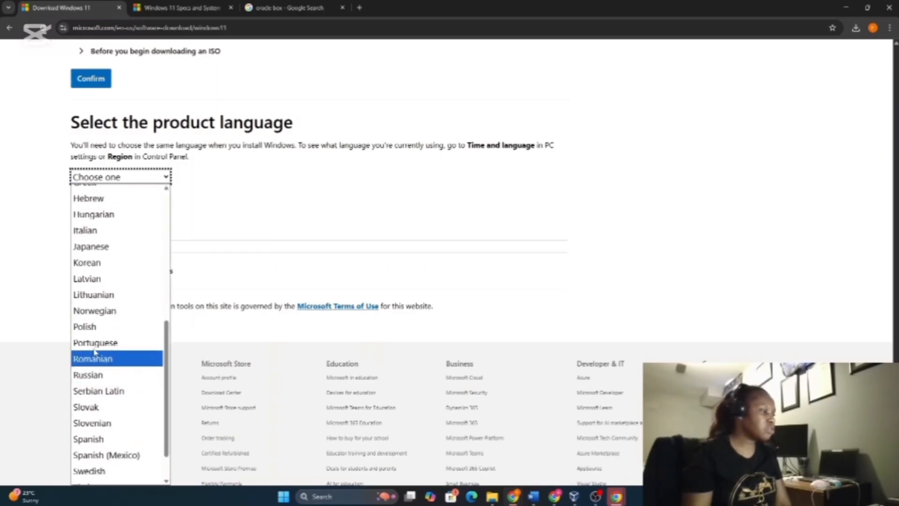
scroll(94, 328, "up", 6)
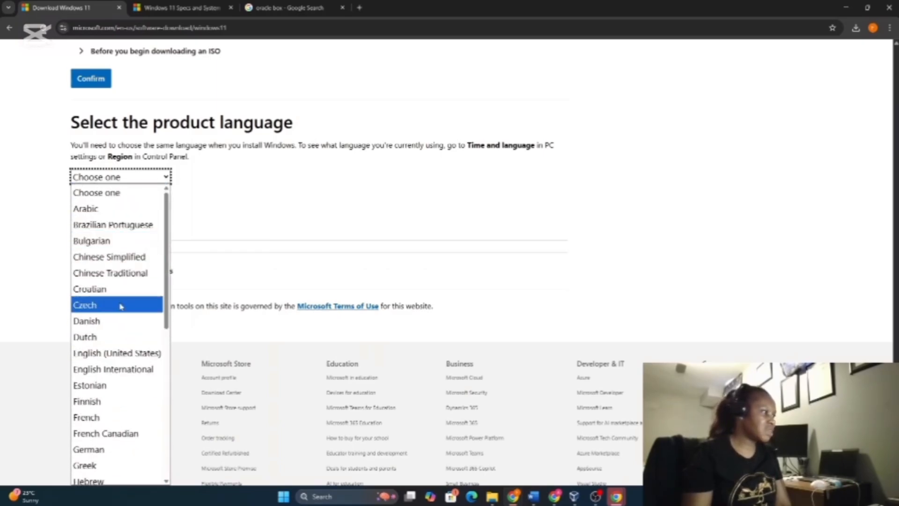
left_click(97, 354)
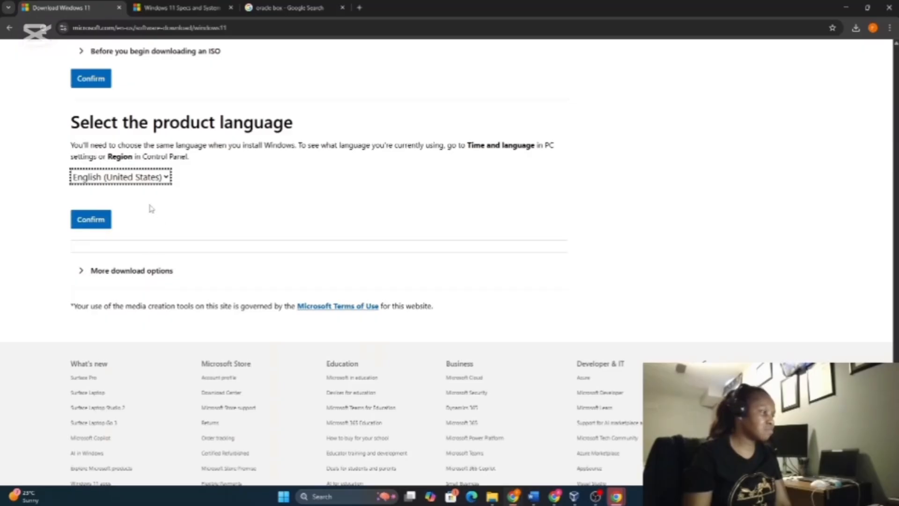
left_click(91, 220)
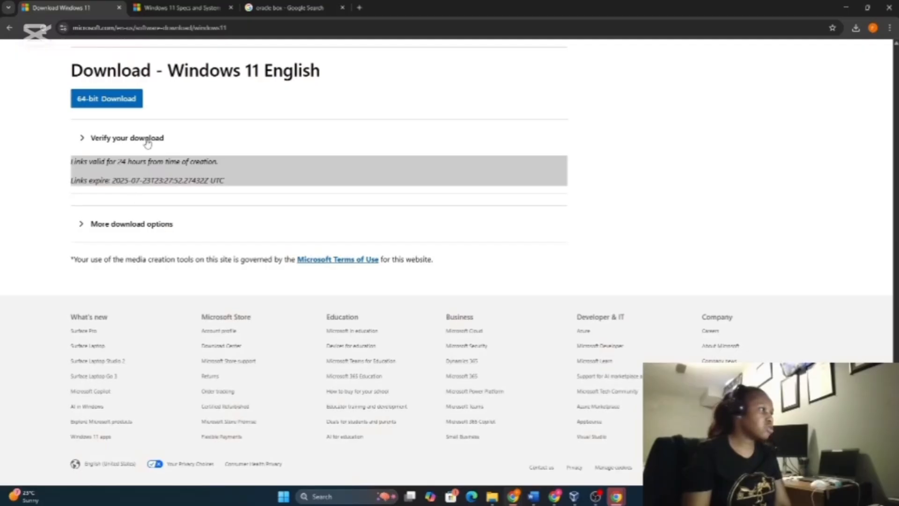
Start the 64-bit ISO download, then cancel the duplicate Win11_24H2_English_x64 (1).iso download in Chrome
scroll(150, 141, "up", 1)
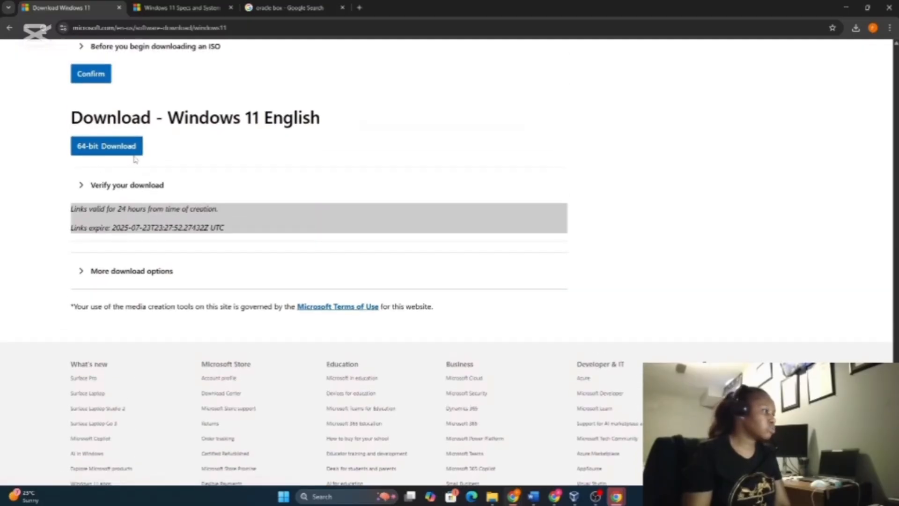
left_click(100, 146)
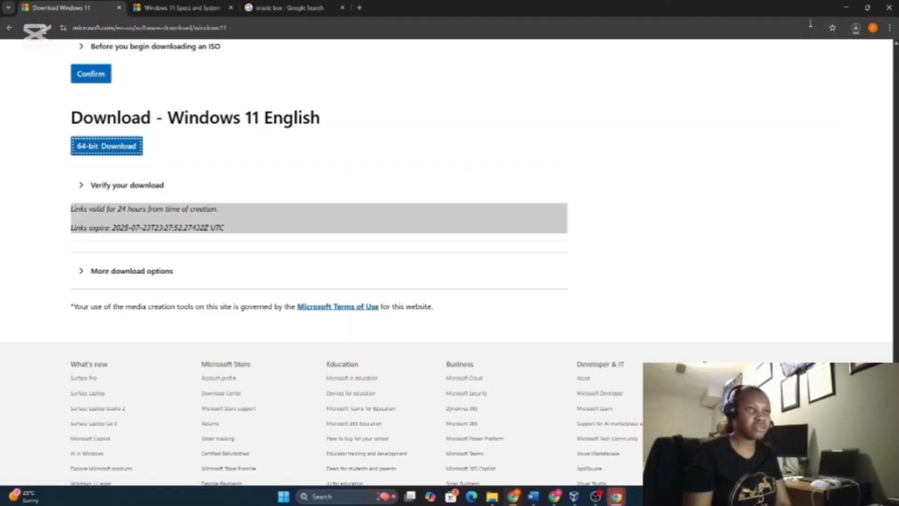
left_click(849, 29)
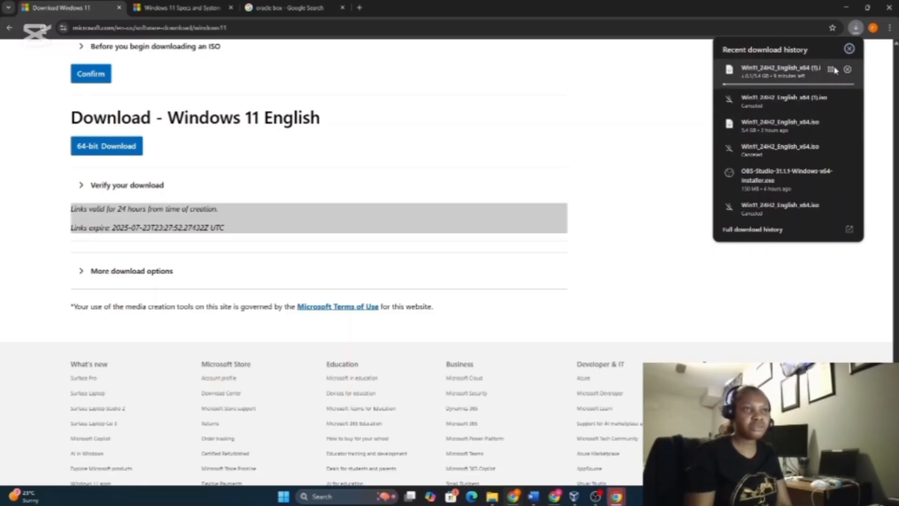
left_click(847, 70)
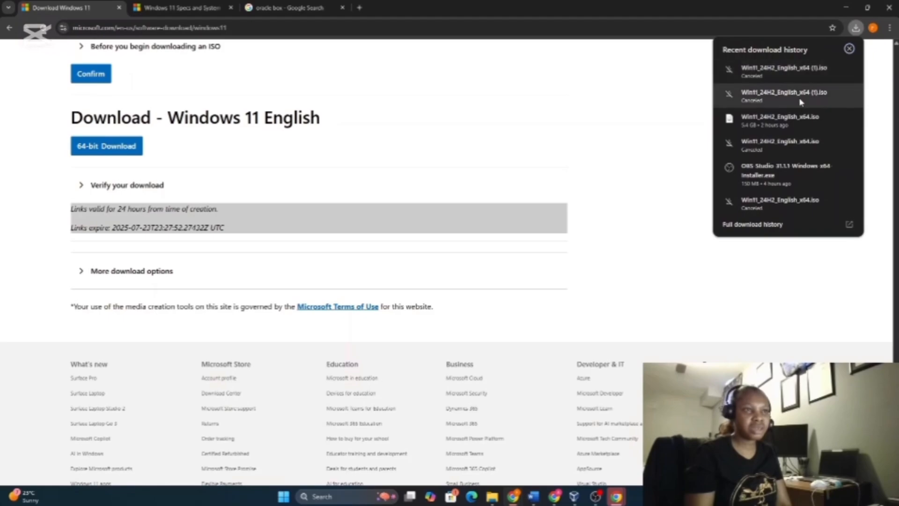
left_click(667, 139)
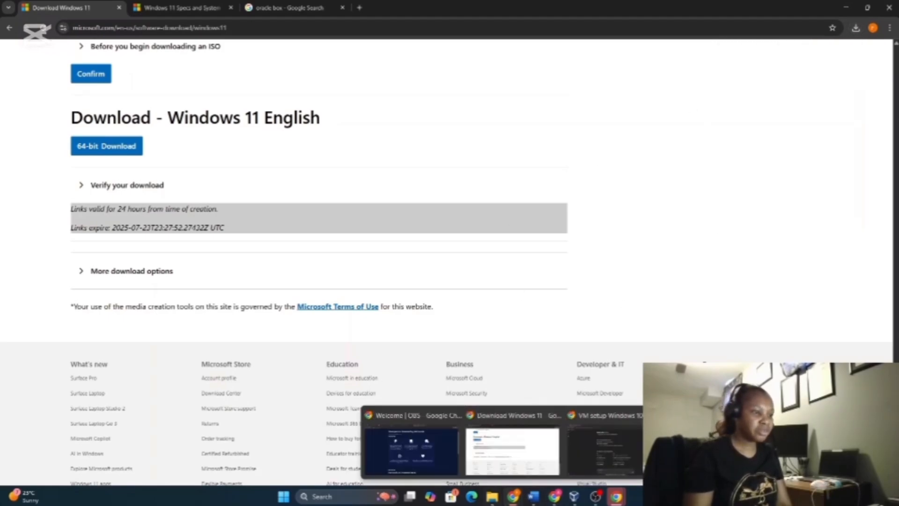
left_click(493, 499)
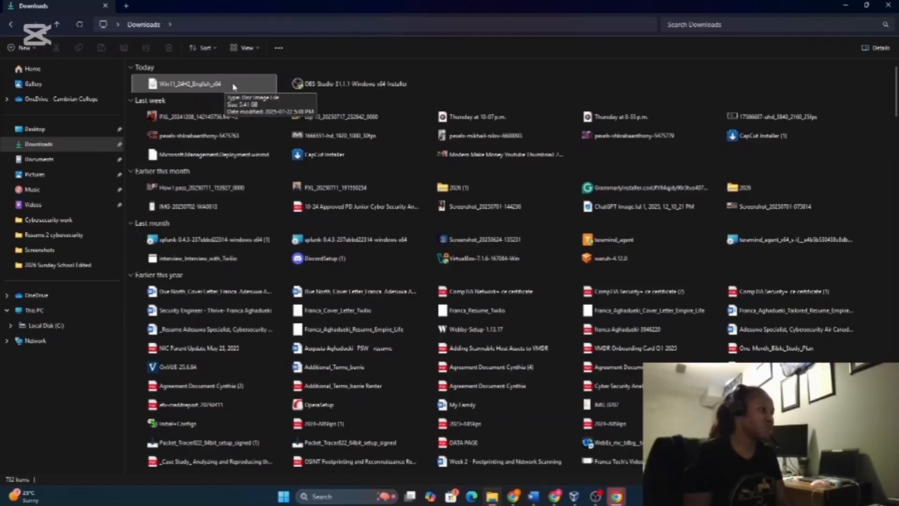
left_click(844, 9)
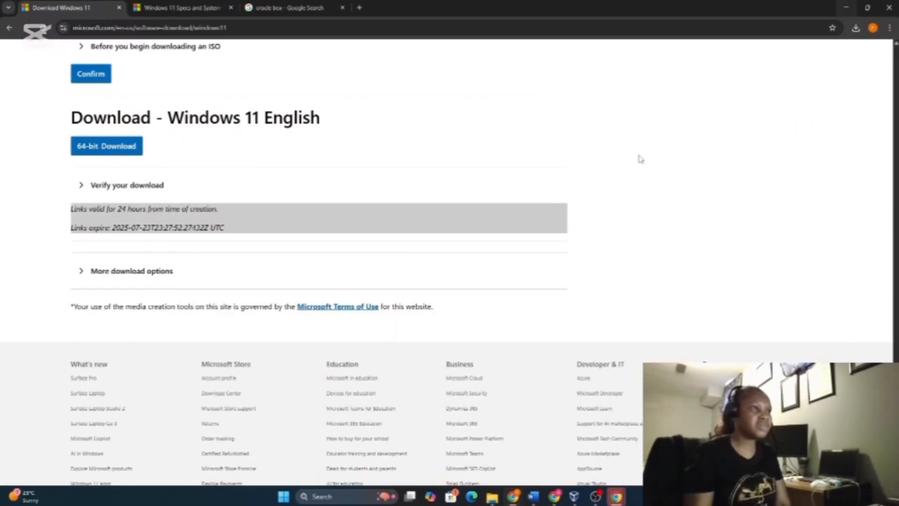
In VirtualBox Manager, begin a new virtual machine and start entering the name 'Windows 11 Demo'
left_click(574, 497)
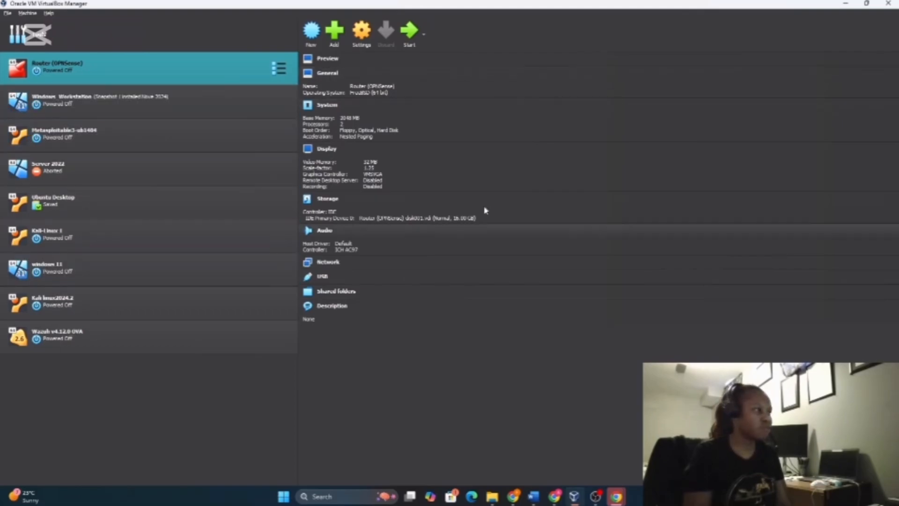
left_click(306, 38)
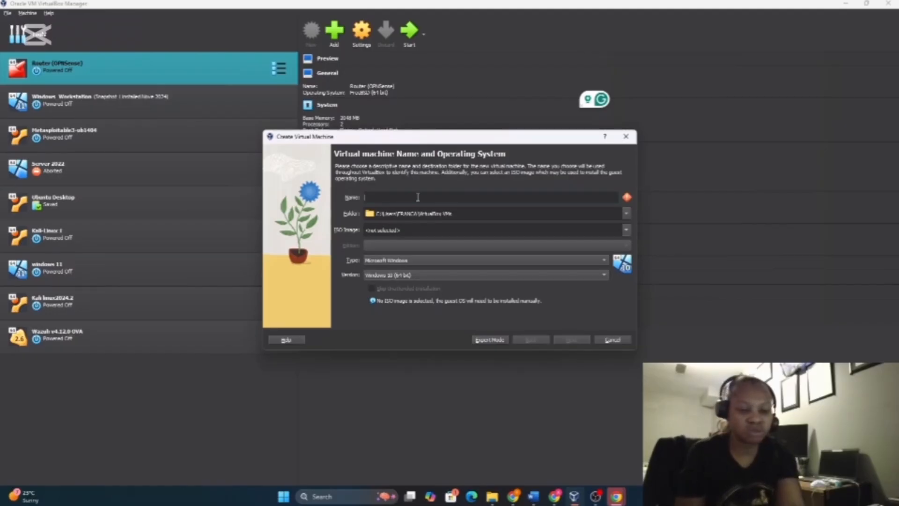
type("Windo")
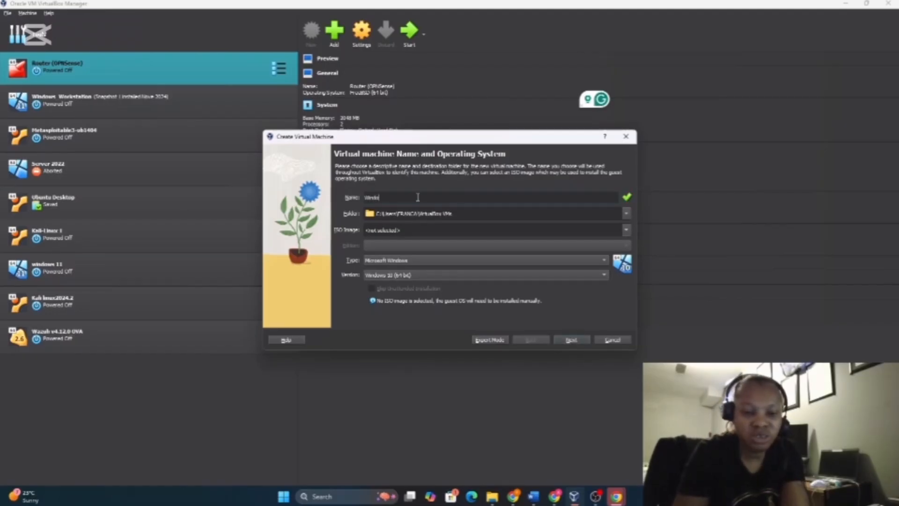
type("ws 11")
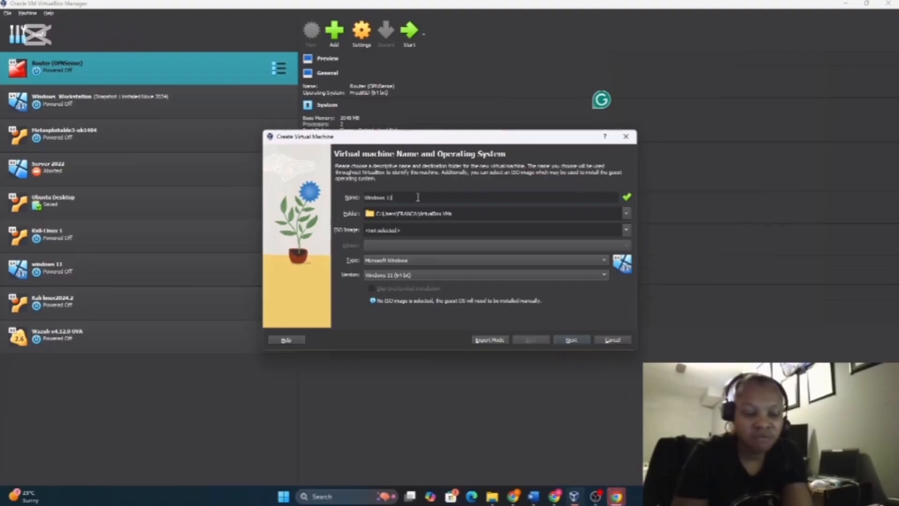
type(" Demo")
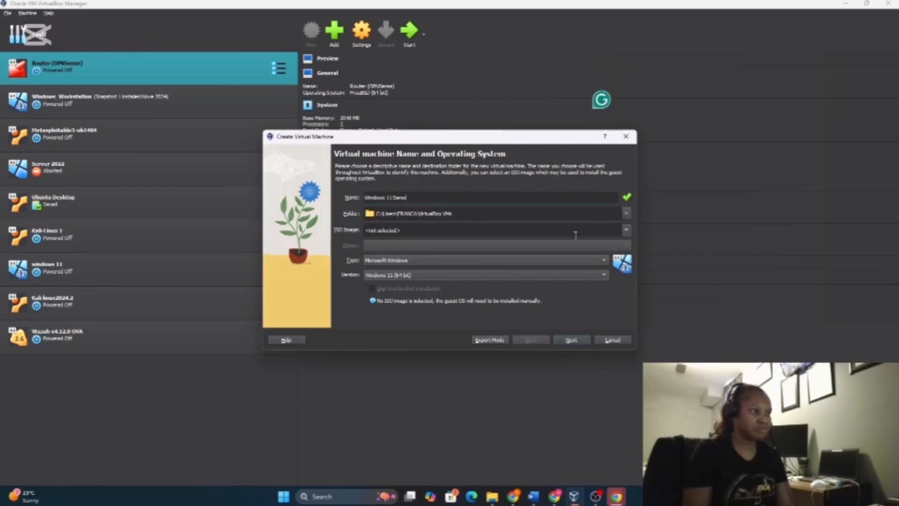
Attach Win11_24H2_English_x64.iso as the installation image and tick Skip Unattended Installation
left_click(626, 230)
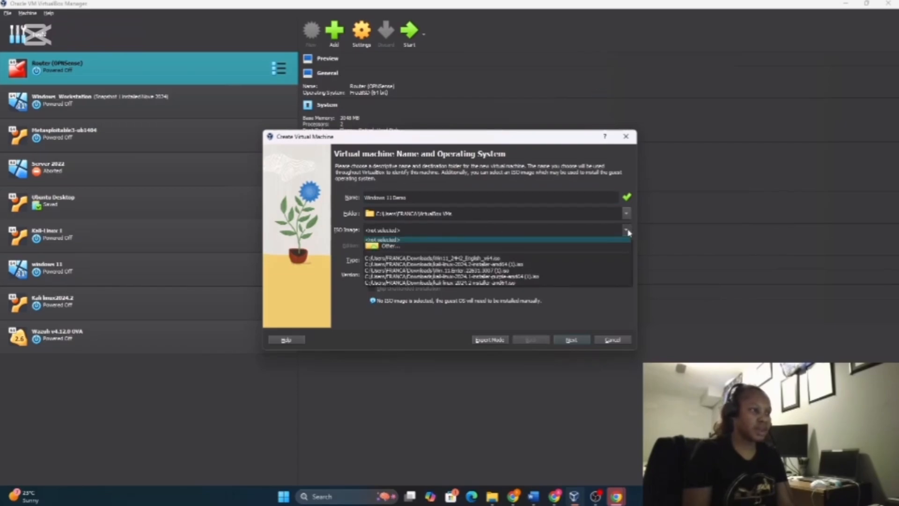
left_click(431, 250)
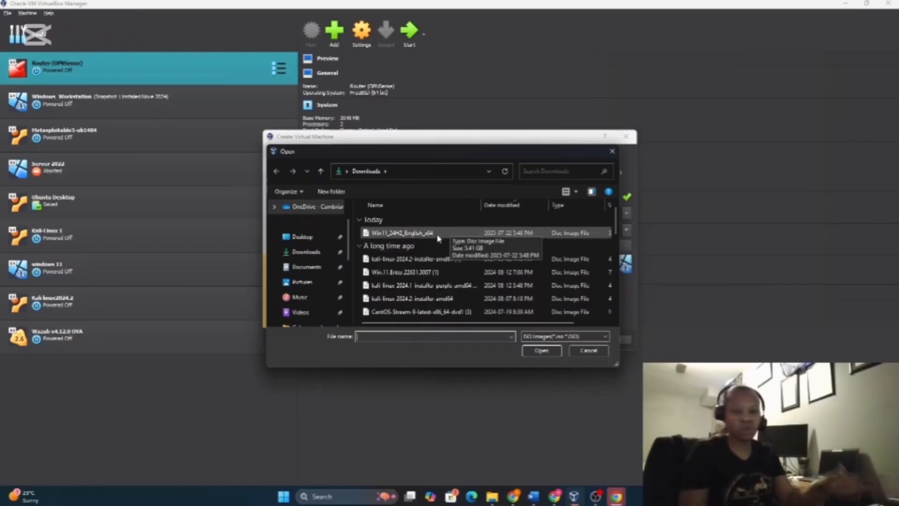
left_click(393, 233)
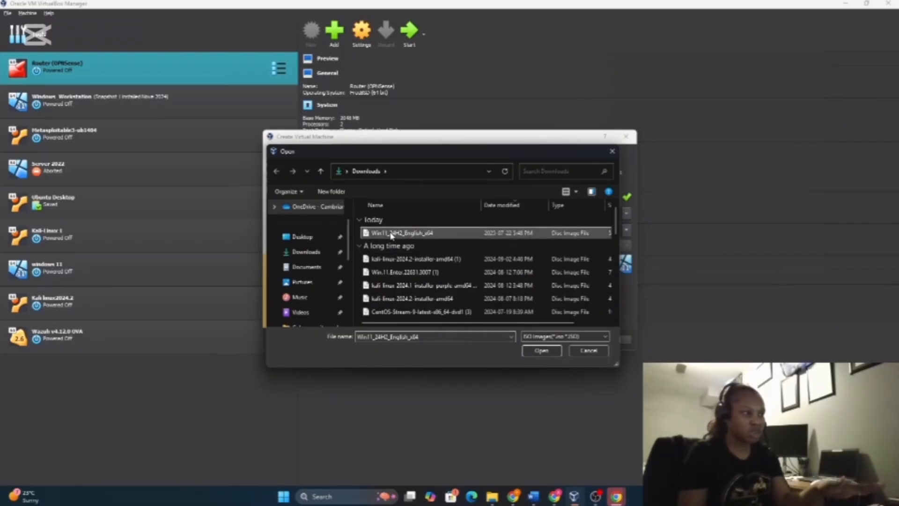
left_click(541, 350)
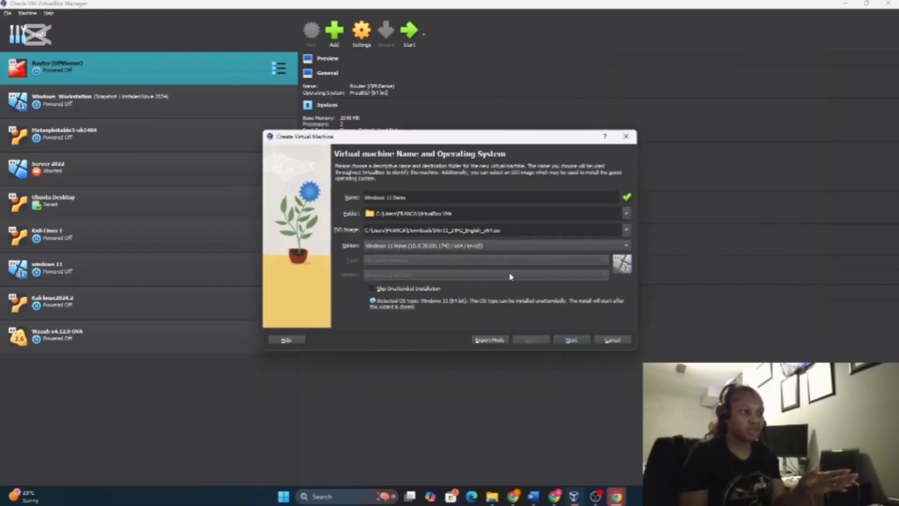
left_click(374, 289)
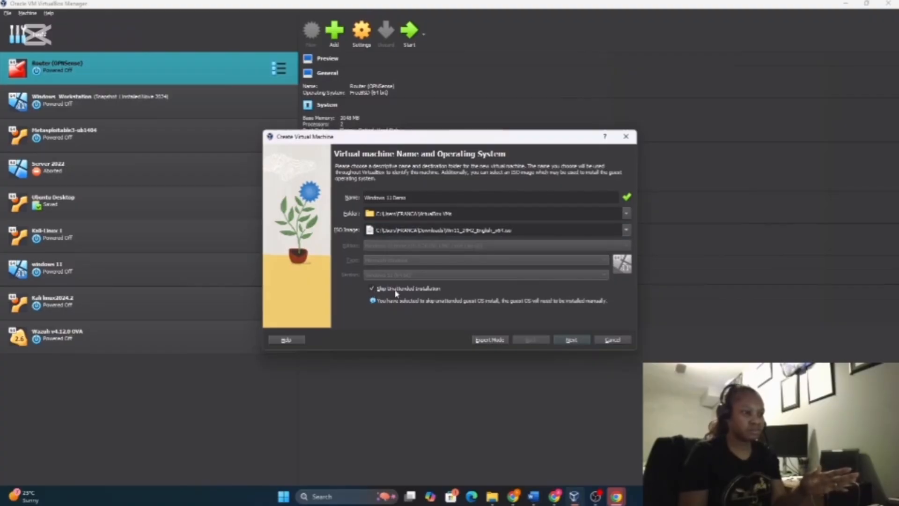
Accept 4096 MB memory, 2 processors and an 80 GB virtual disk, and finish creating the machine
left_click(576, 341)
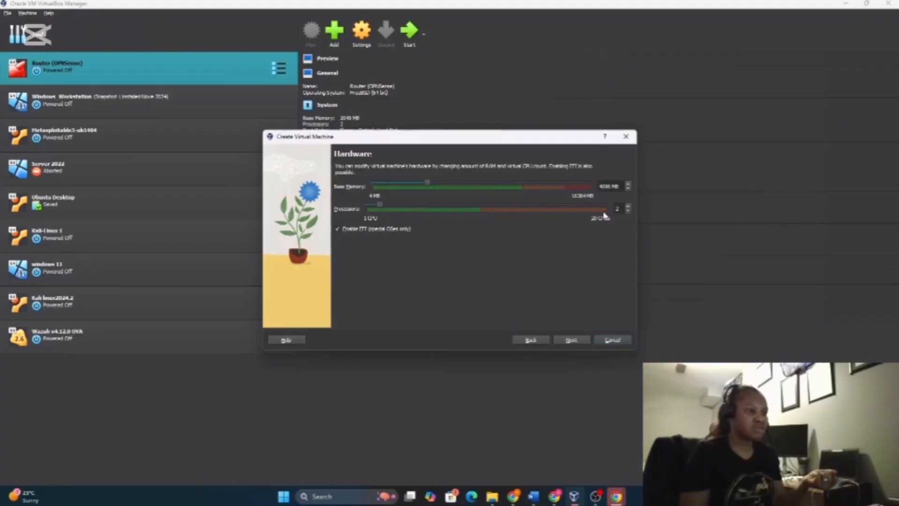
left_click(571, 341)
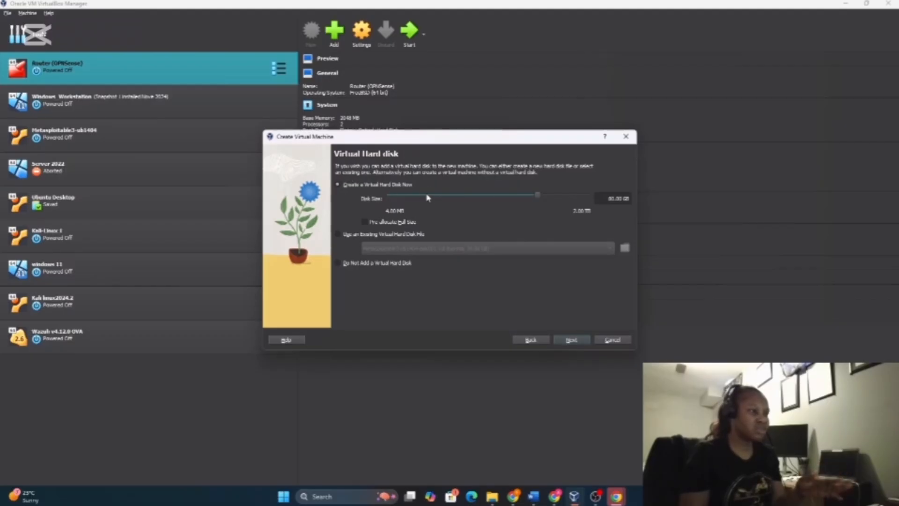
left_click(571, 340)
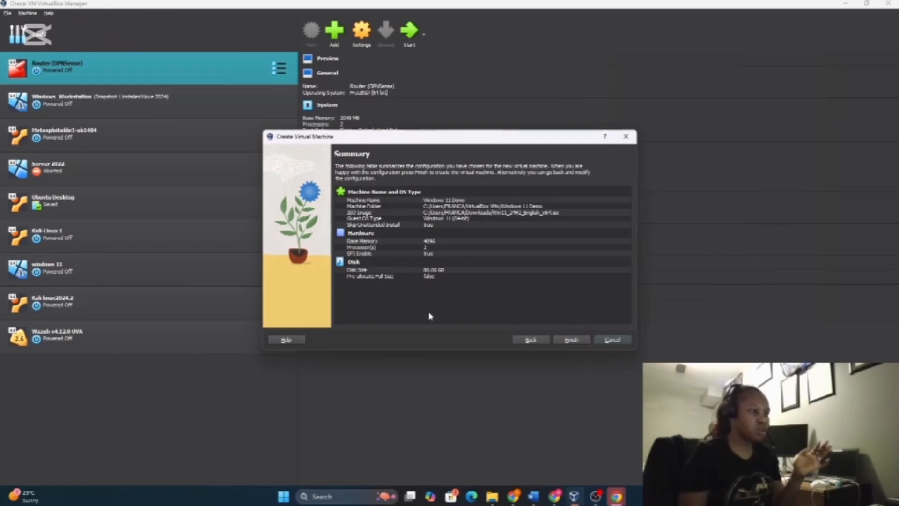
left_click(572, 341)
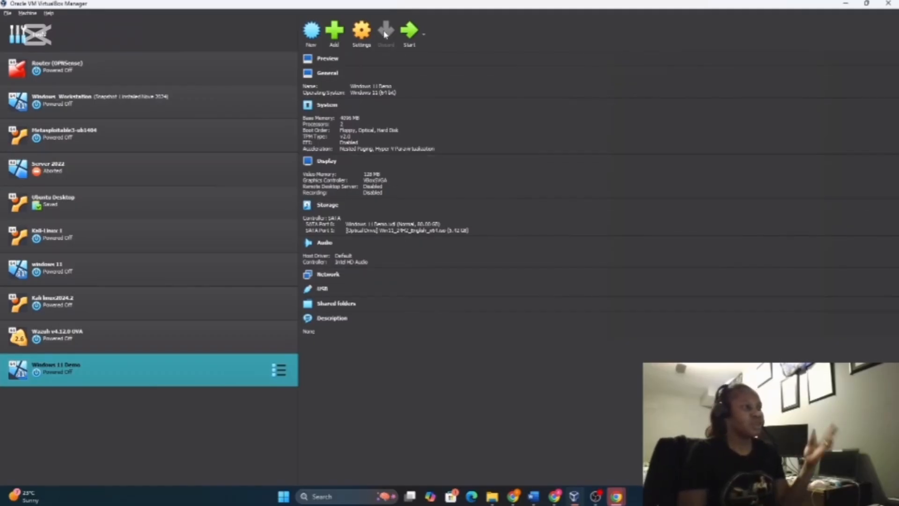
Open the Settings dialog for the selected Windows 11 Demo machine
left_click(362, 39)
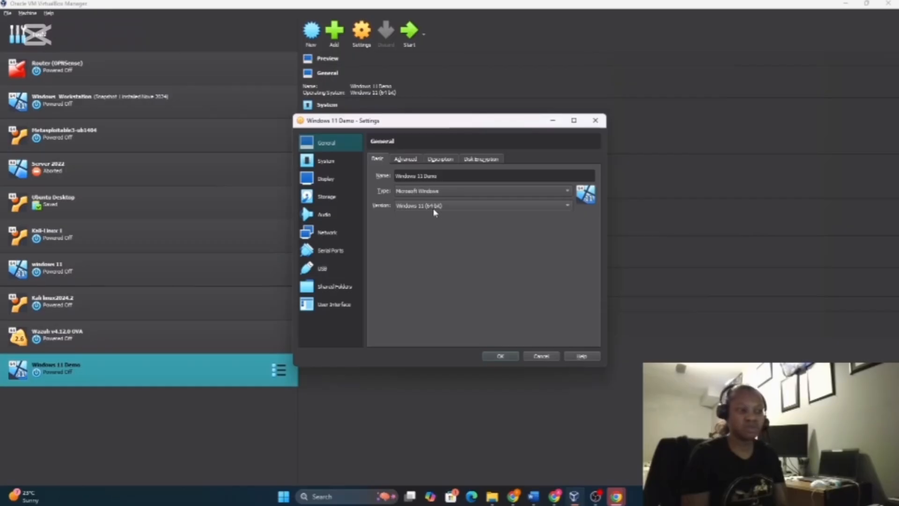
Set Shared Clipboard to Bidirectional under General > Advanced, then review the Description and Disk Encryption tabs
left_click(406, 159)
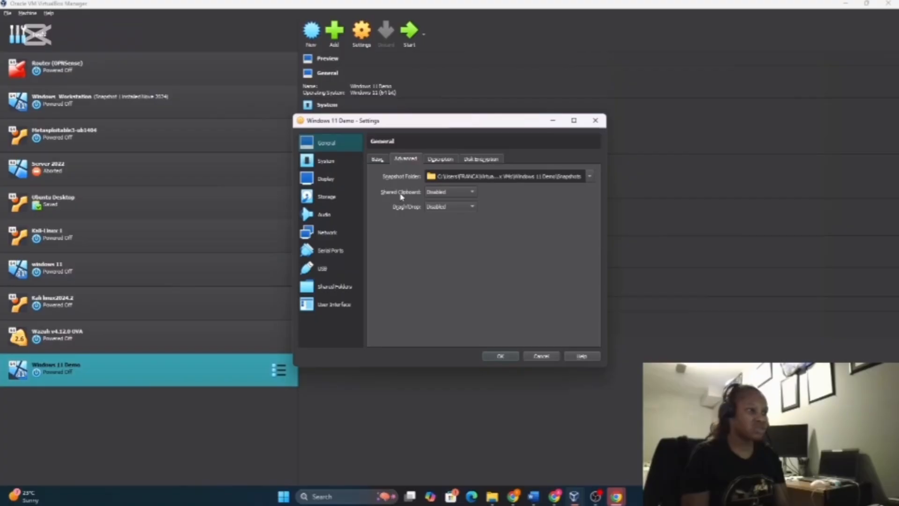
left_click(473, 192)
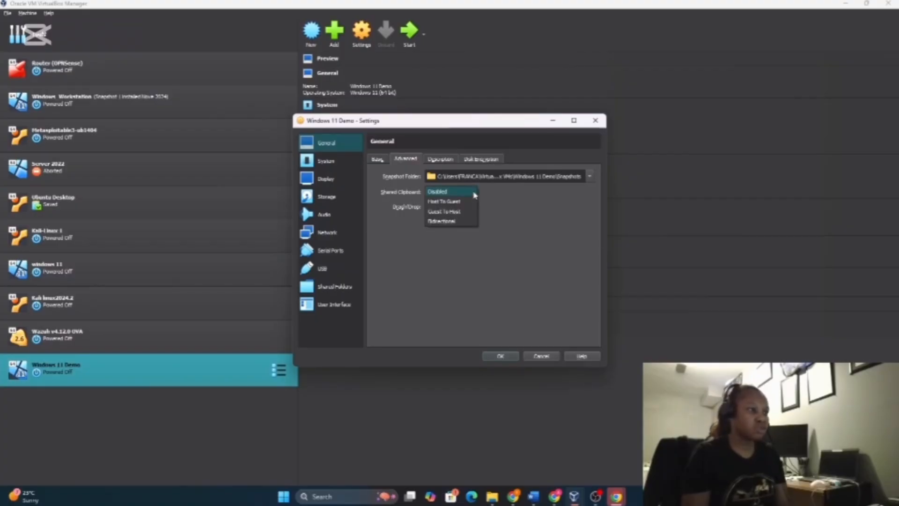
left_click(465, 222)
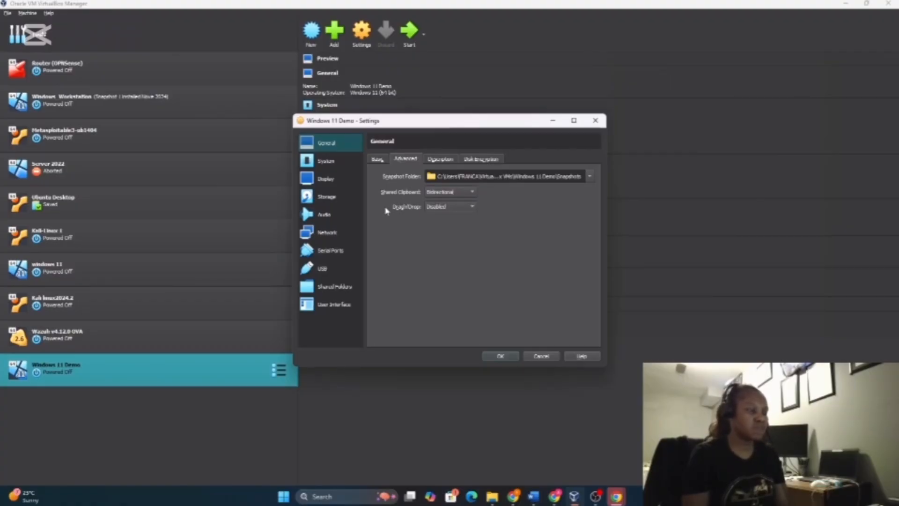
left_click(441, 159)
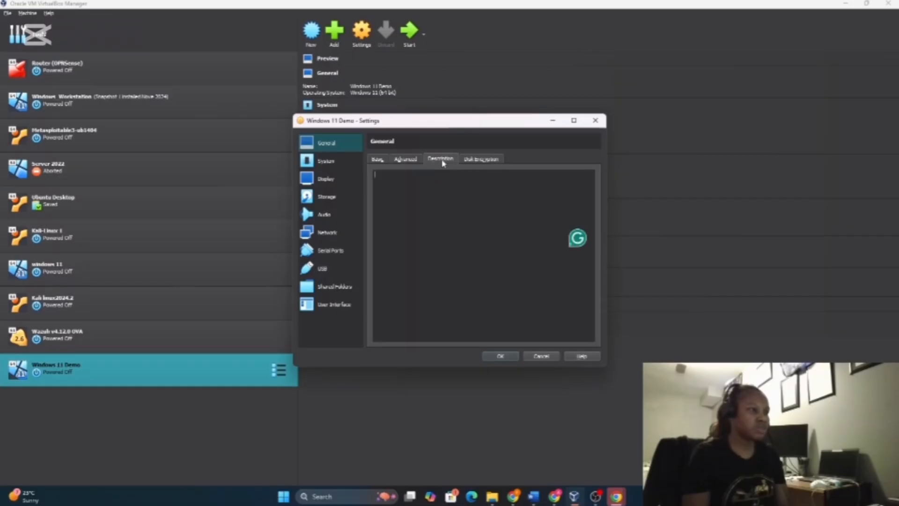
left_click(482, 160)
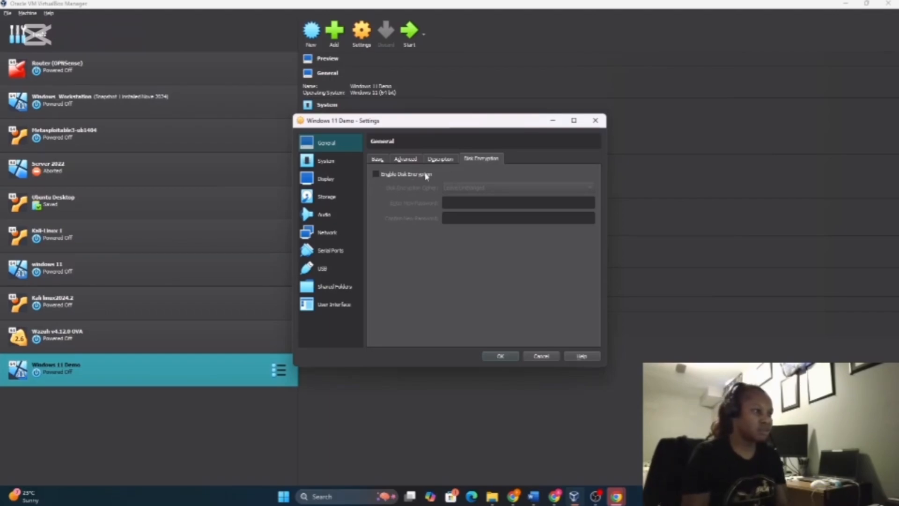
left_click(334, 164)
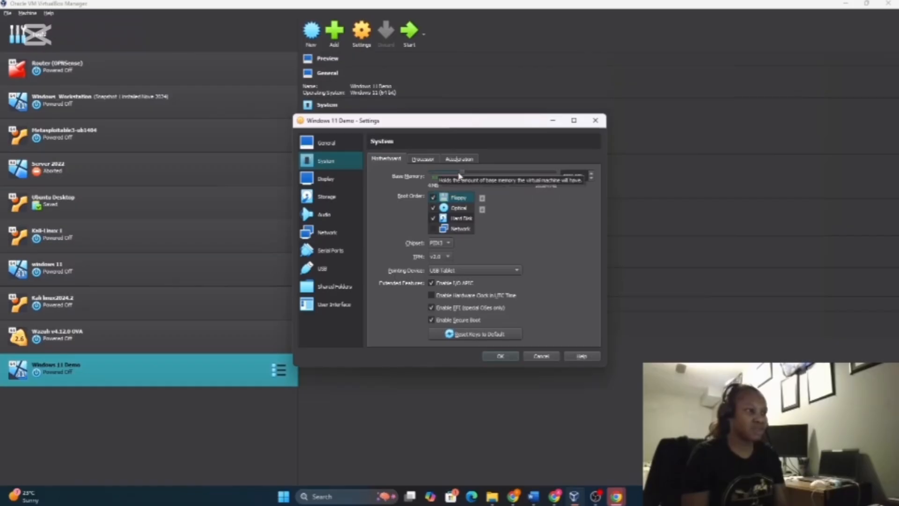
Review the Processor, Display, Storage and Audio settings pages of Windows 11 Demo
left_click(428, 161)
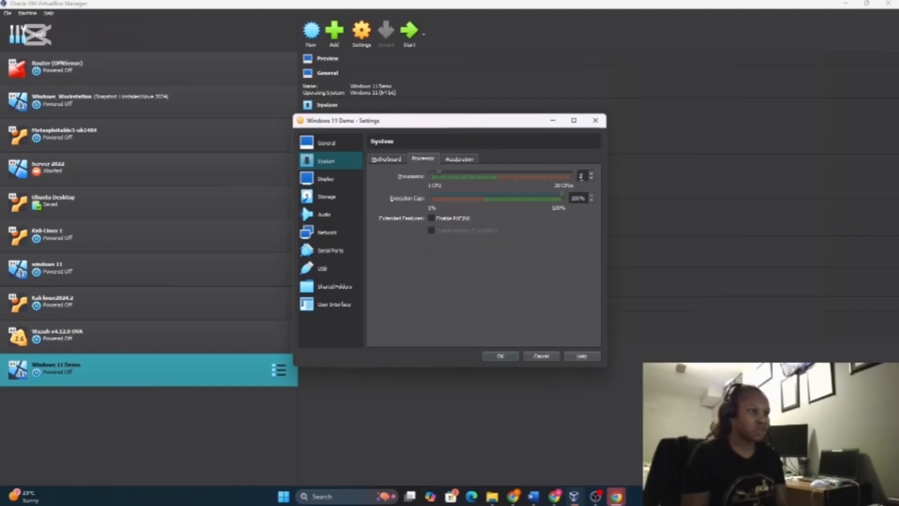
left_click(330, 183)
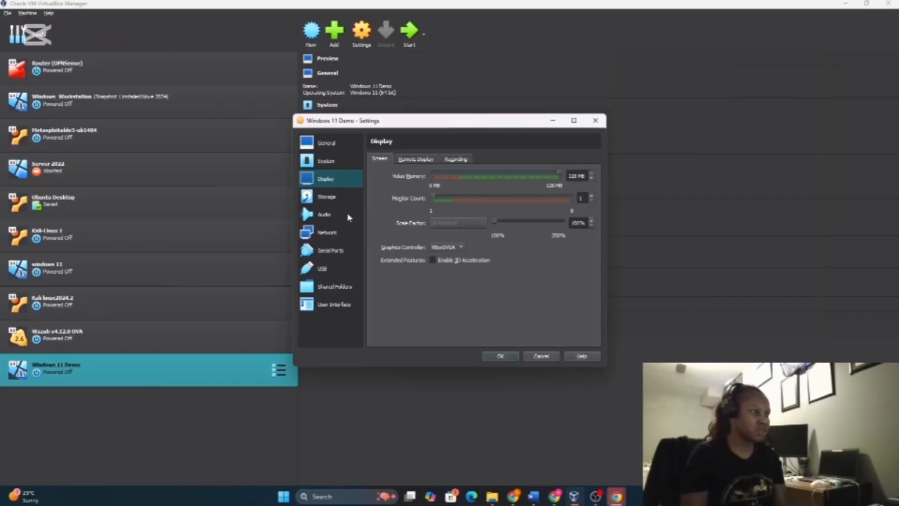
left_click(330, 200)
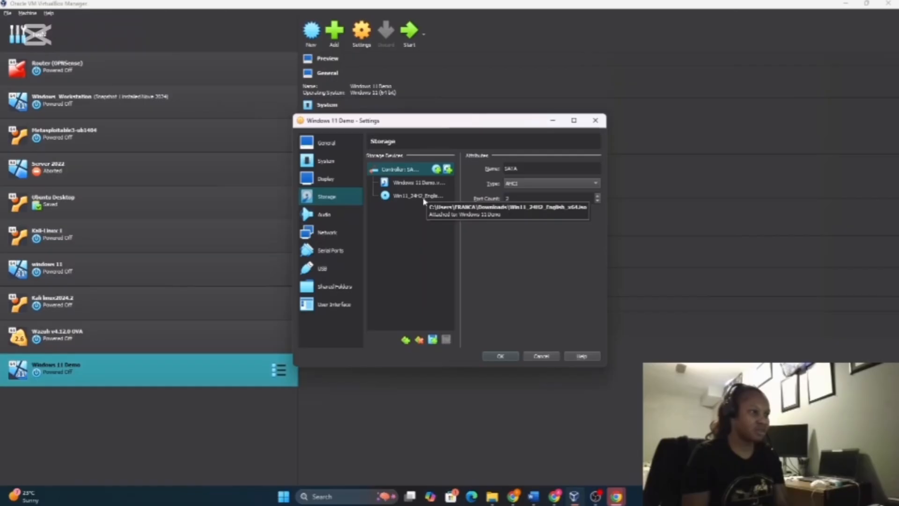
left_click(337, 223)
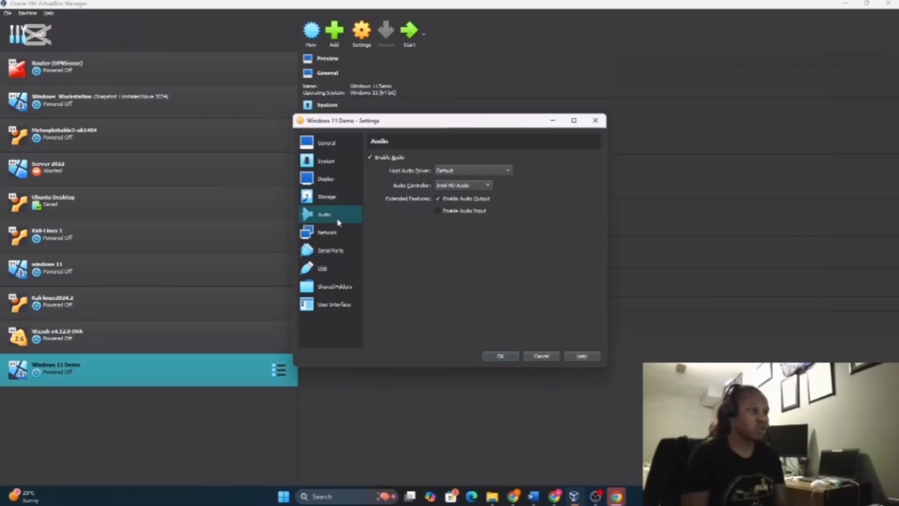
left_click(331, 239)
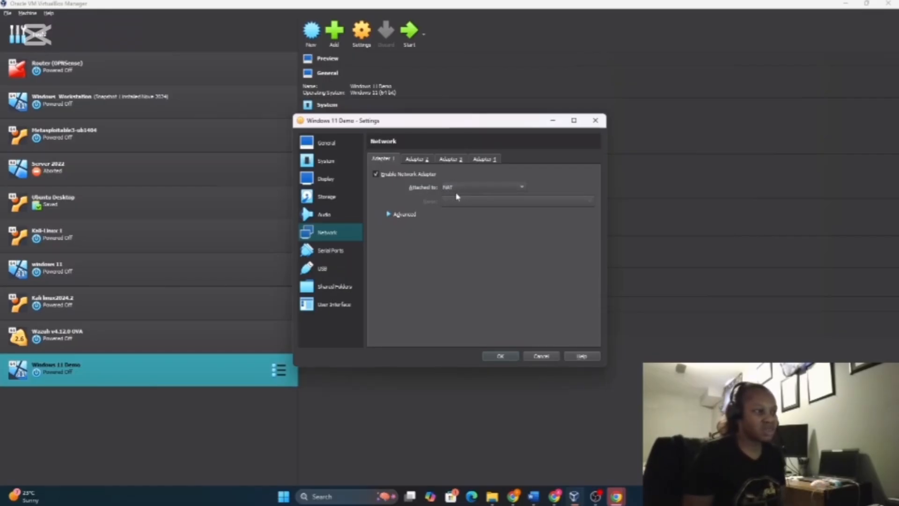
Attach Adapter 1 to Host-only Adapter, checking the available host-only adapter names
left_click(522, 188)
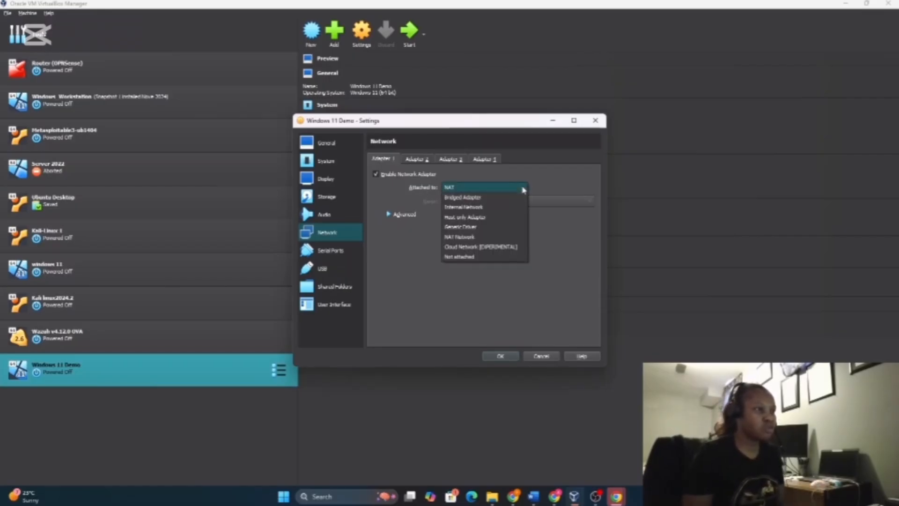
left_click(471, 218)
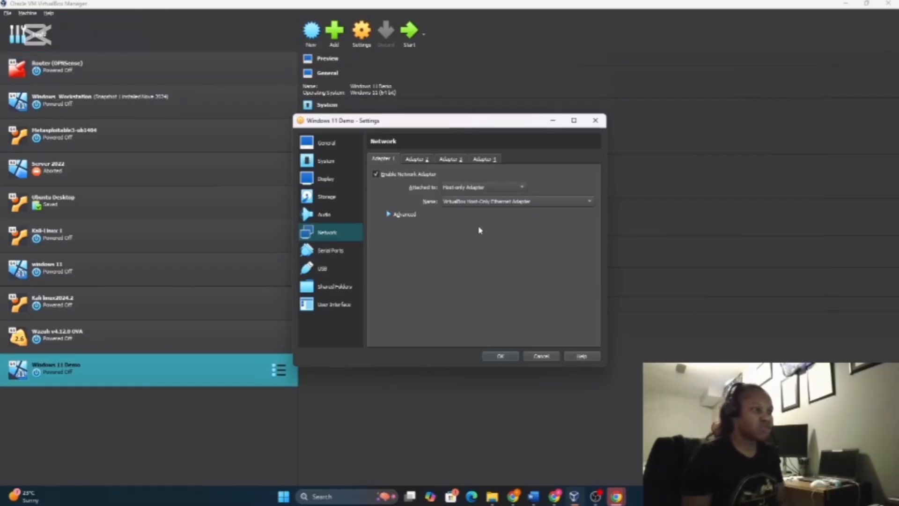
left_click(522, 189)
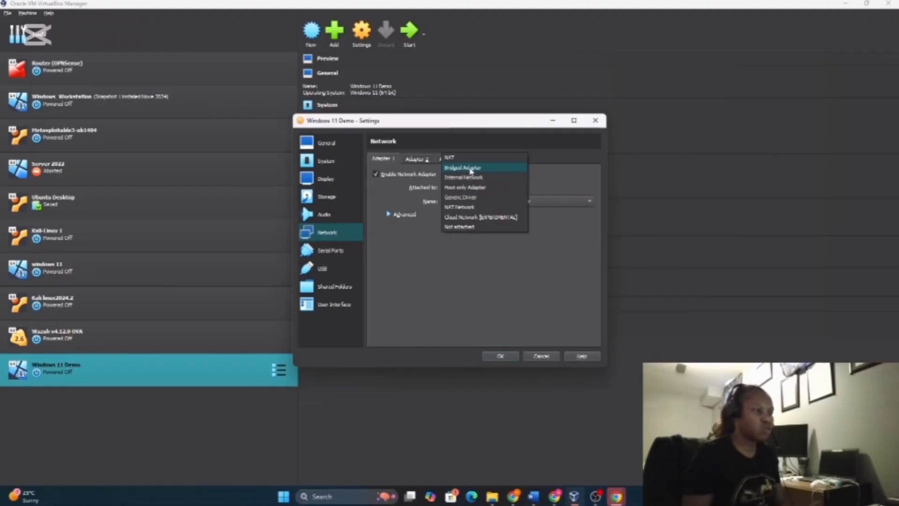
left_click(464, 188)
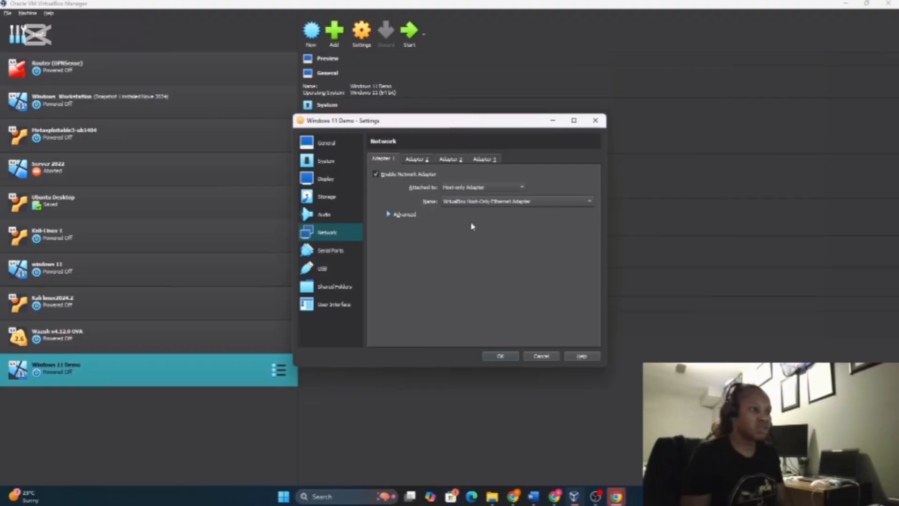
left_click(591, 202)
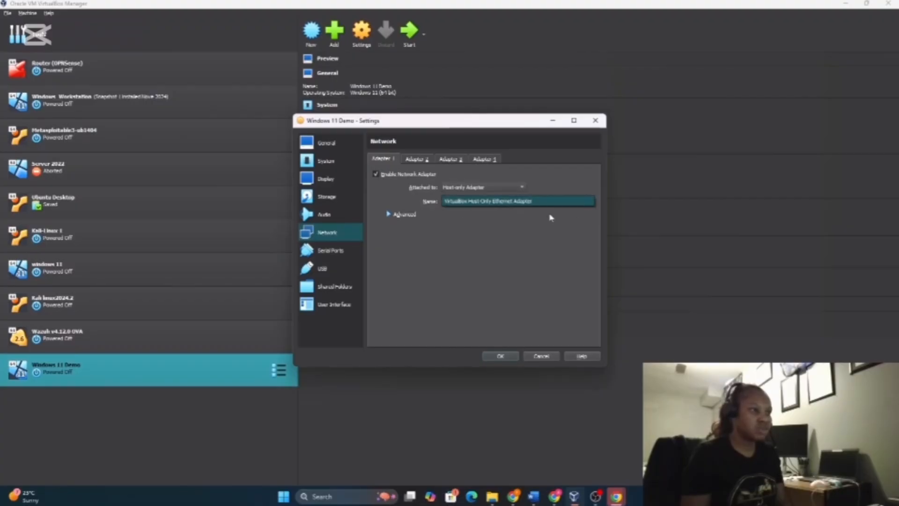
left_click(527, 230)
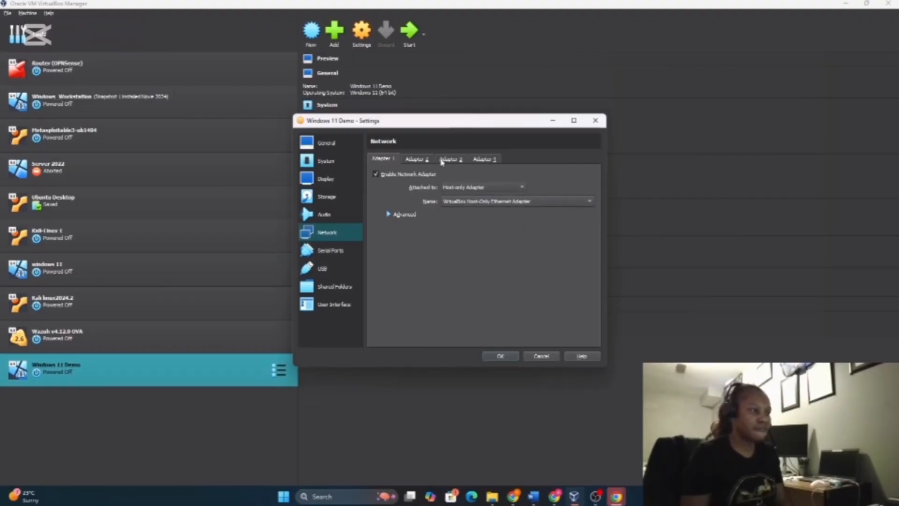
Enable Adapter 2 and attach it to Host-only Adapter as well
left_click(426, 160)
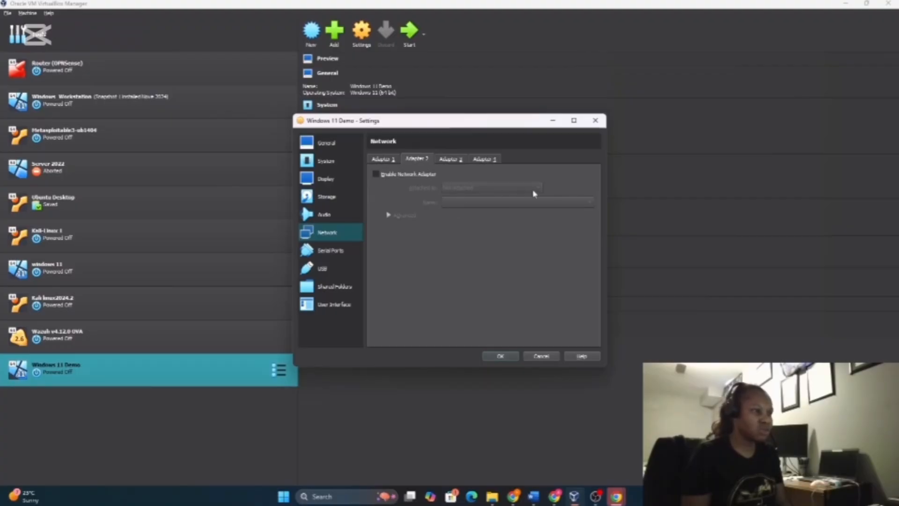
left_click(377, 176)
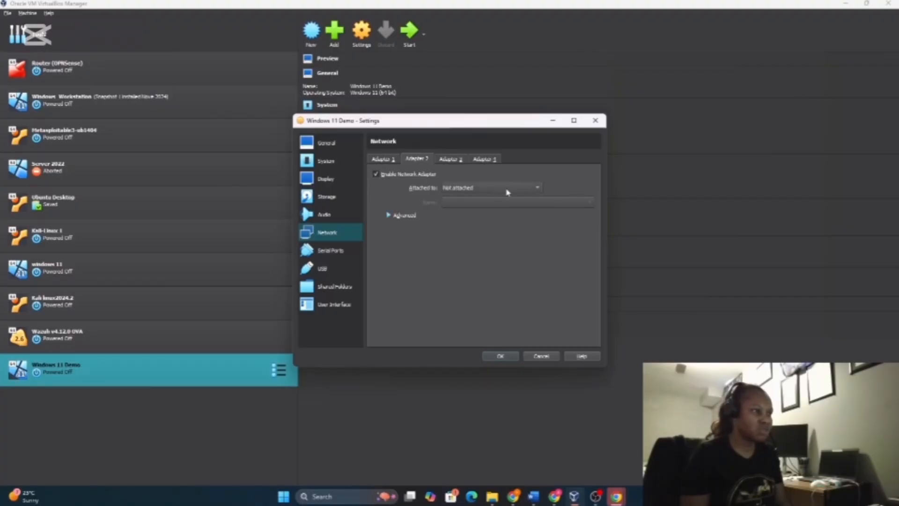
left_click(538, 189)
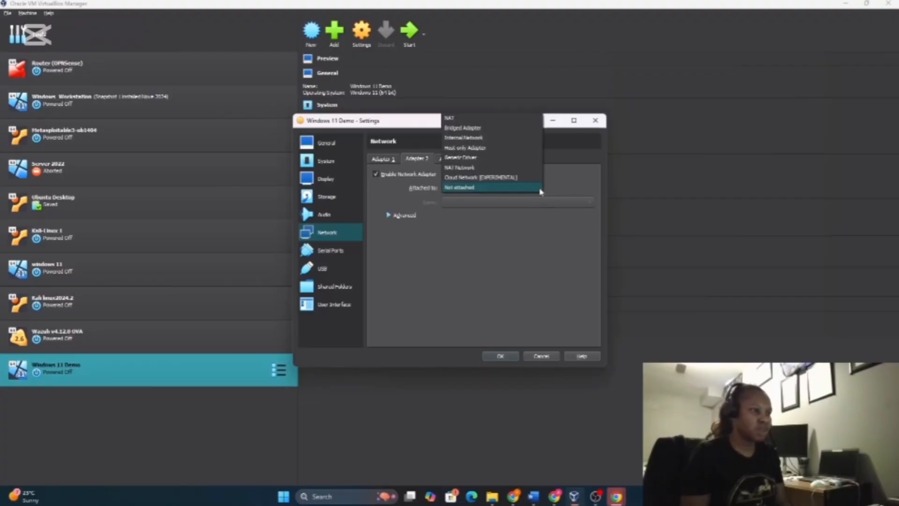
left_click(477, 148)
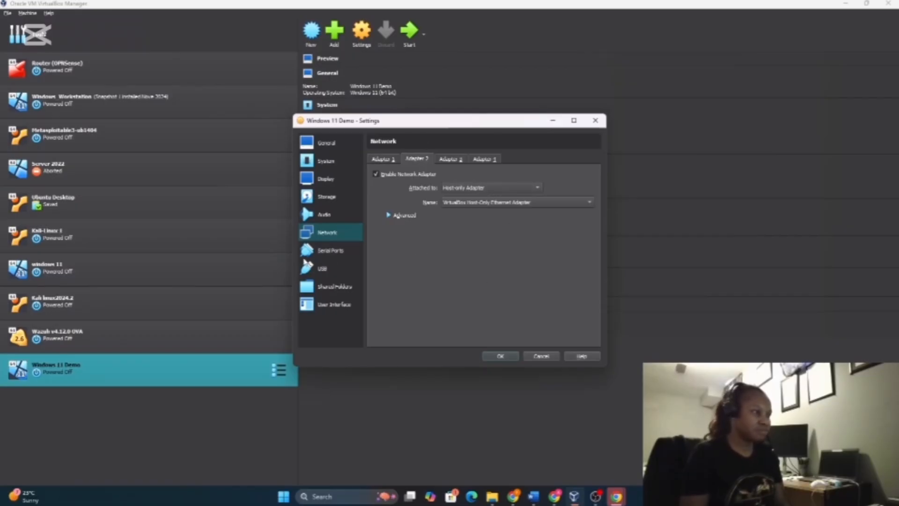
Review the Serial Ports, USB, Shared Folders and User Interface pages, save with OK, then select Router (OPNSense)
left_click(342, 257)
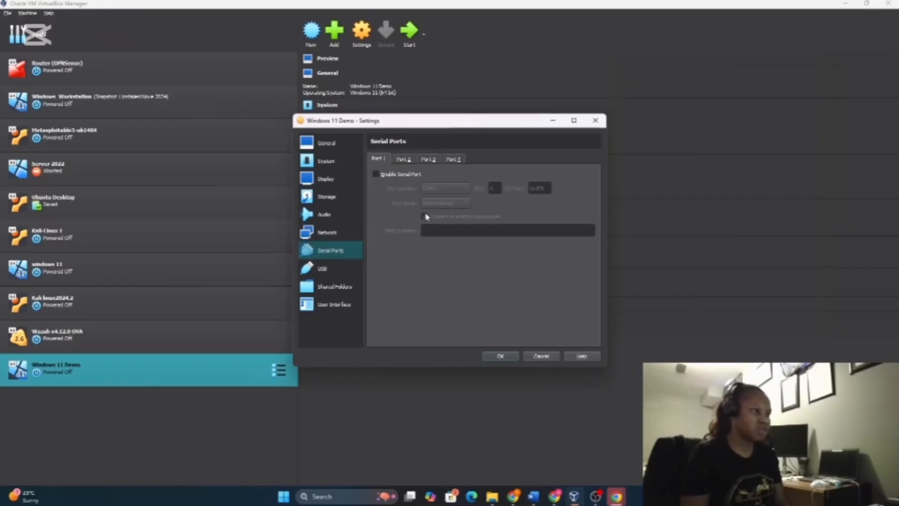
left_click(334, 272)
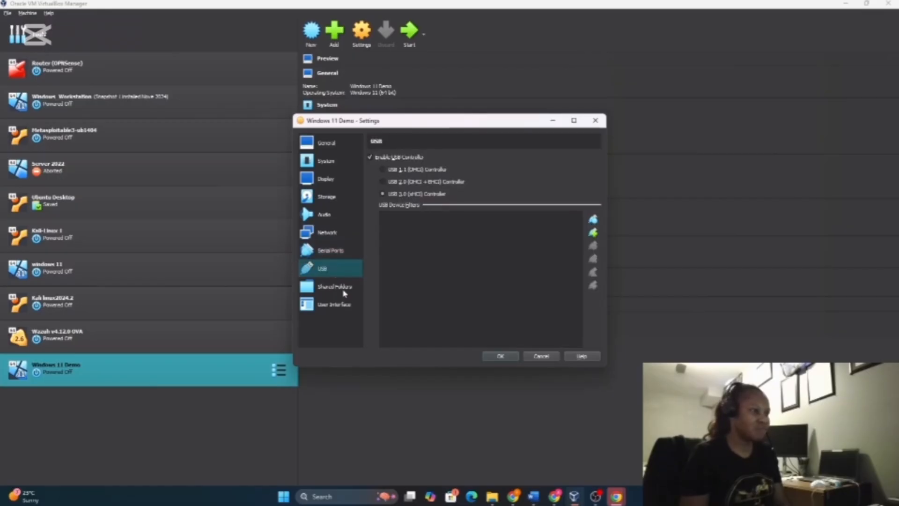
left_click(340, 290)
left_click(340, 305)
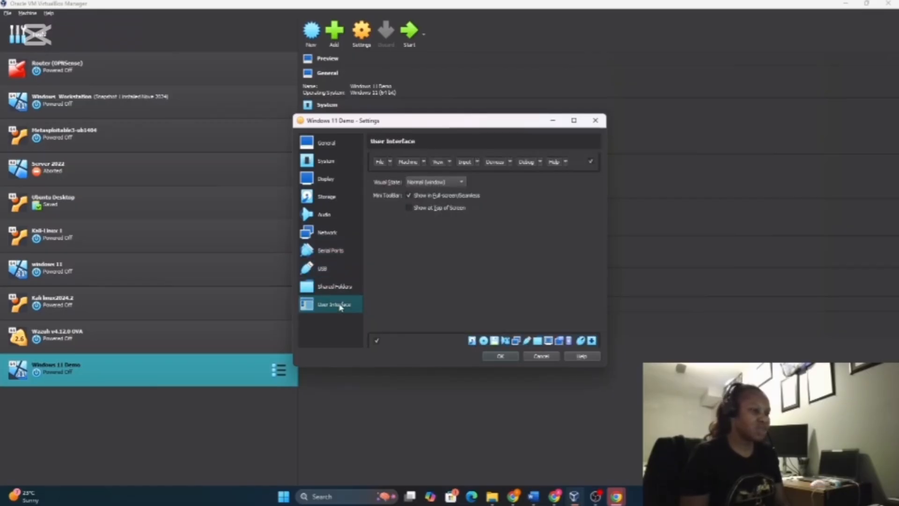
left_click(501, 356)
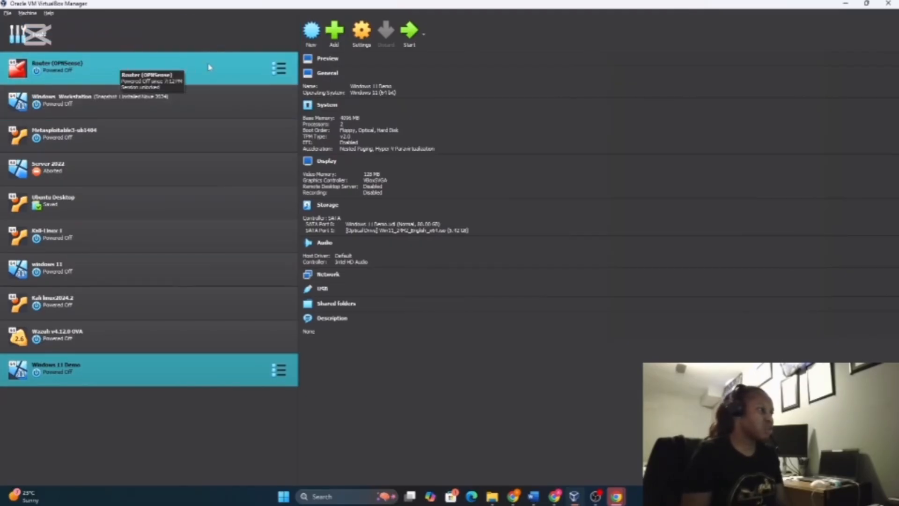
left_click(227, 69)
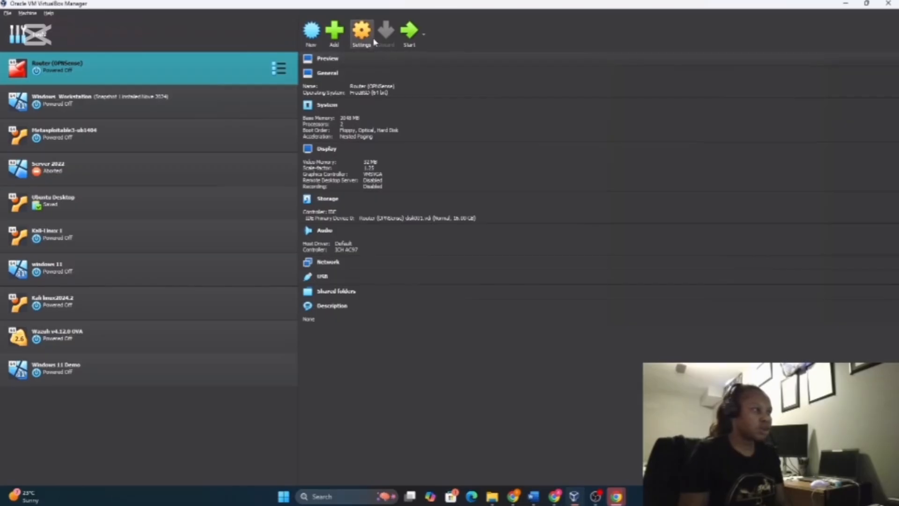
Boot the Router (OPNSense) VM, then bring VirtualBox Manager back to the front
left_click(414, 31)
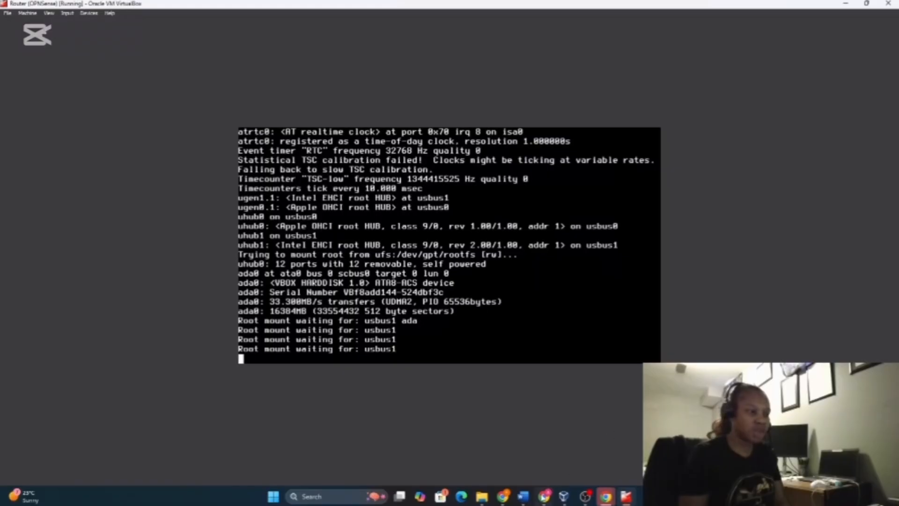
mouse_move(565, 498)
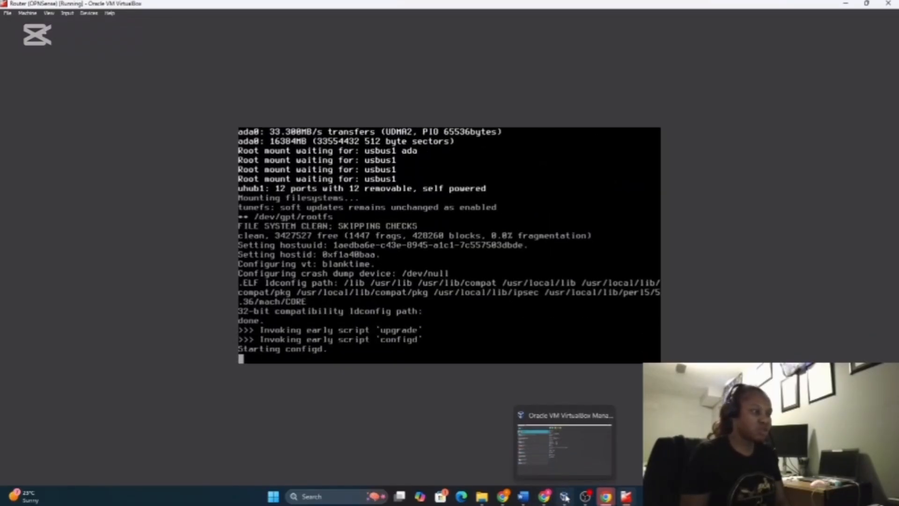
left_click(566, 497)
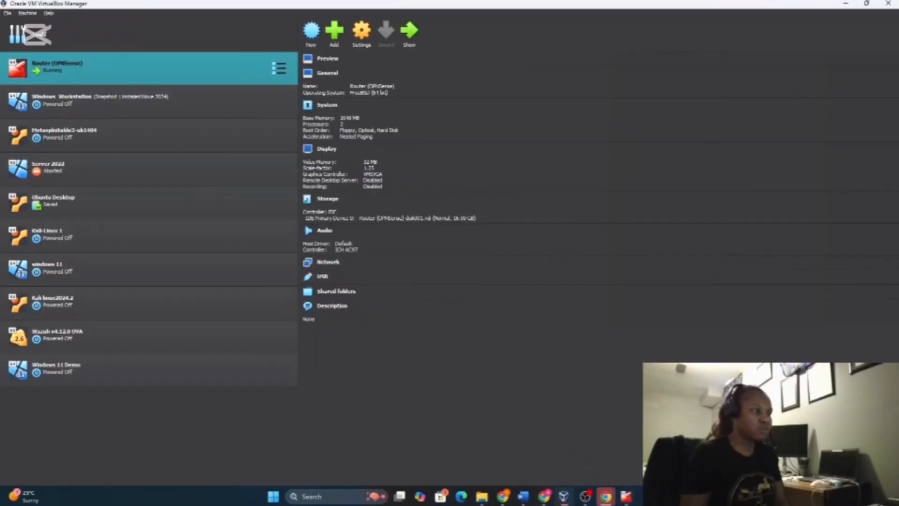
Select the Windows 11 Demo VM and start it booting from the Windows 11 ISO
left_click(99, 372)
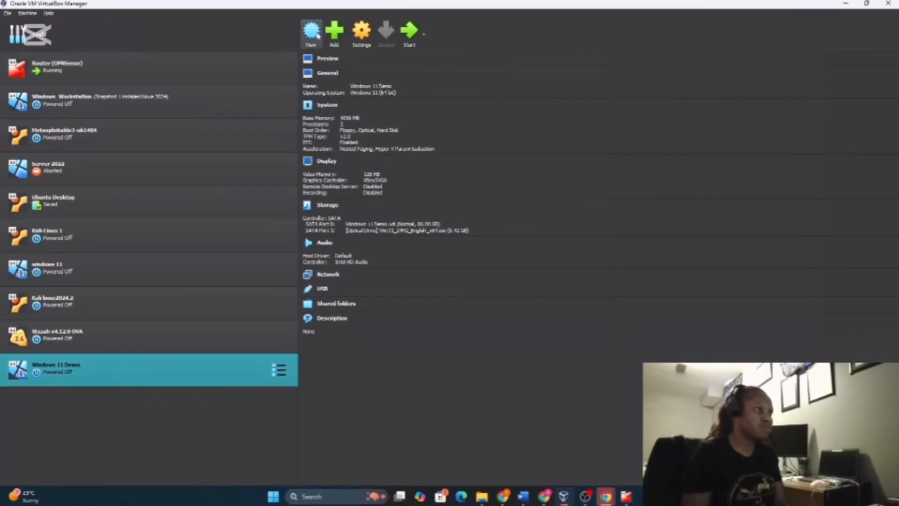
left_click(406, 39)
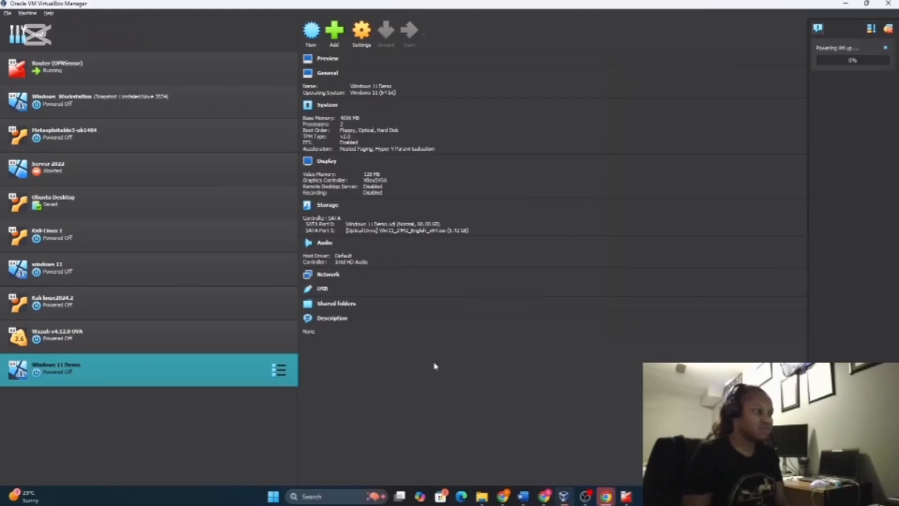
mouse_move(583, 499)
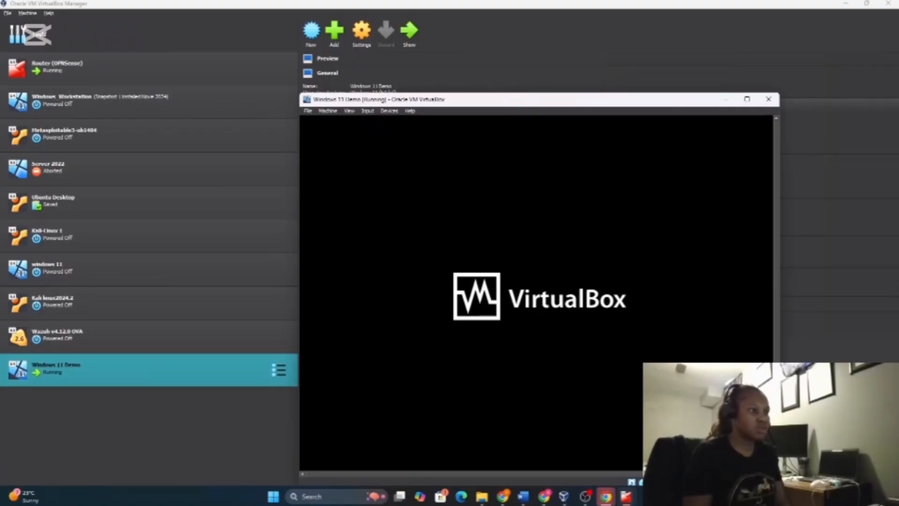
Move the VM window higher and keep English (United States) language and the US keyboard
left_click_drag(555, 96, 551, 58)
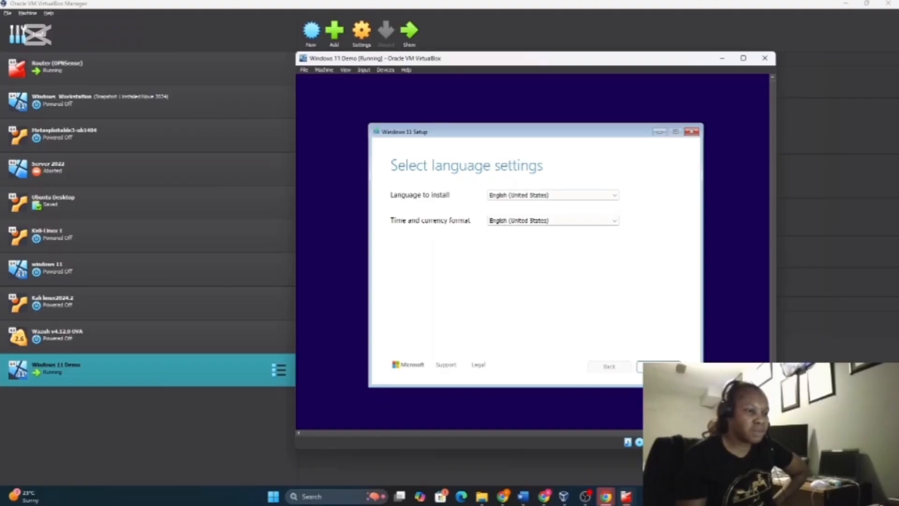
left_click(658, 366)
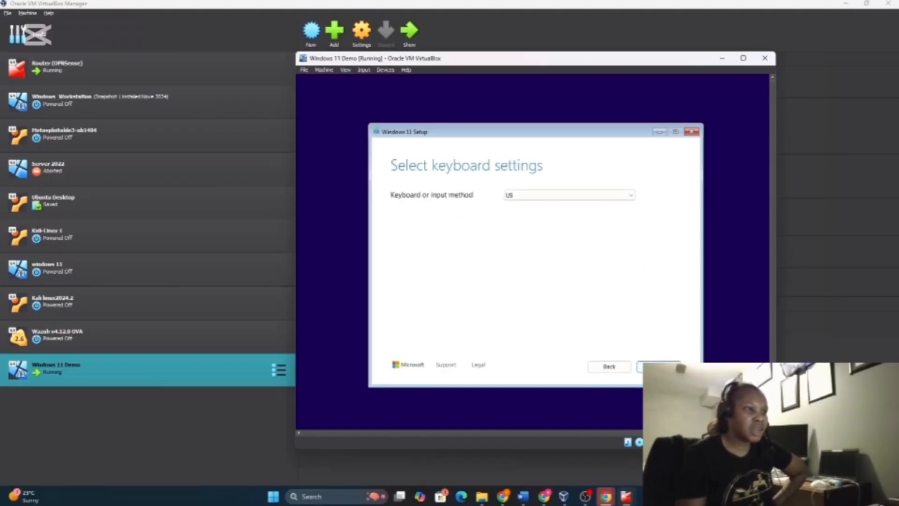
left_click(658, 366)
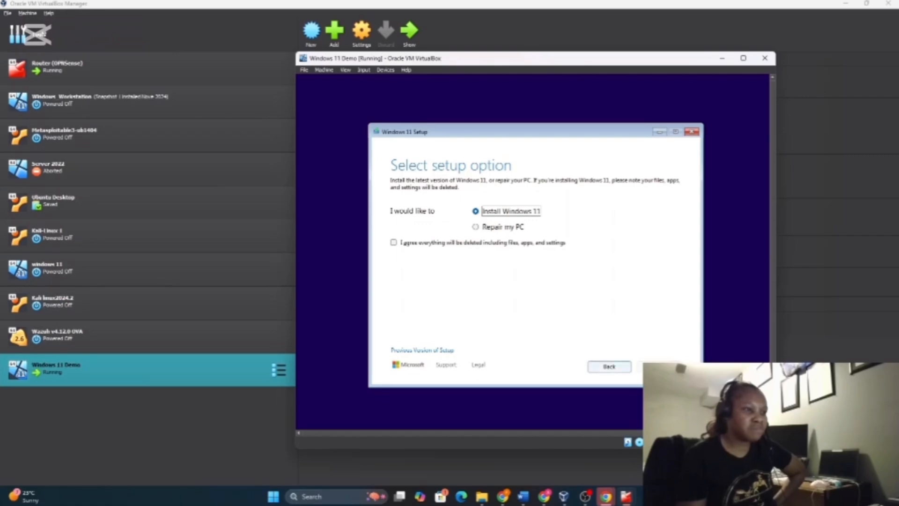
Confirm a clean install that deletes everything, then choose the Windows 11 Pro image
left_click(395, 243)
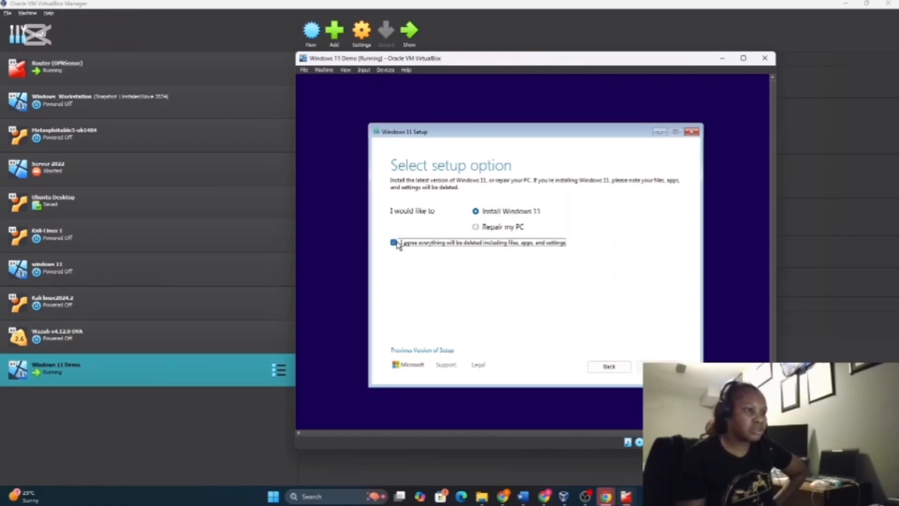
left_click(655, 366)
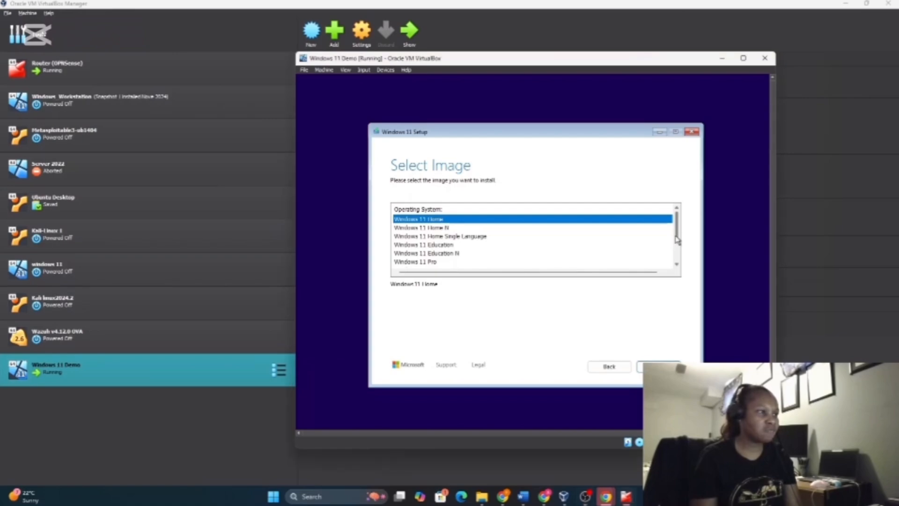
mouse_move(677, 234)
left_mouse_down()
mouse_move(679, 262)
mouse_move(679, 229)
left_mouse_up()
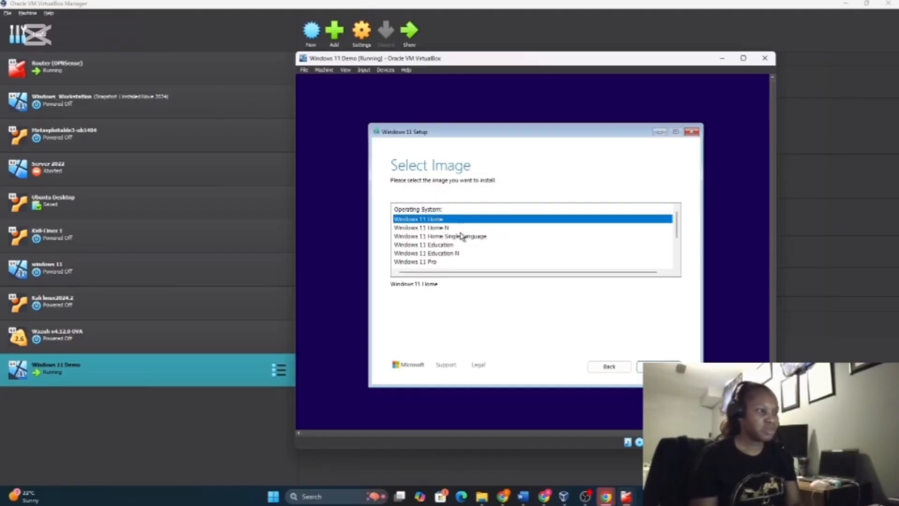
scroll(462, 235, "down", 1)
scroll(449, 238, "down", 1)
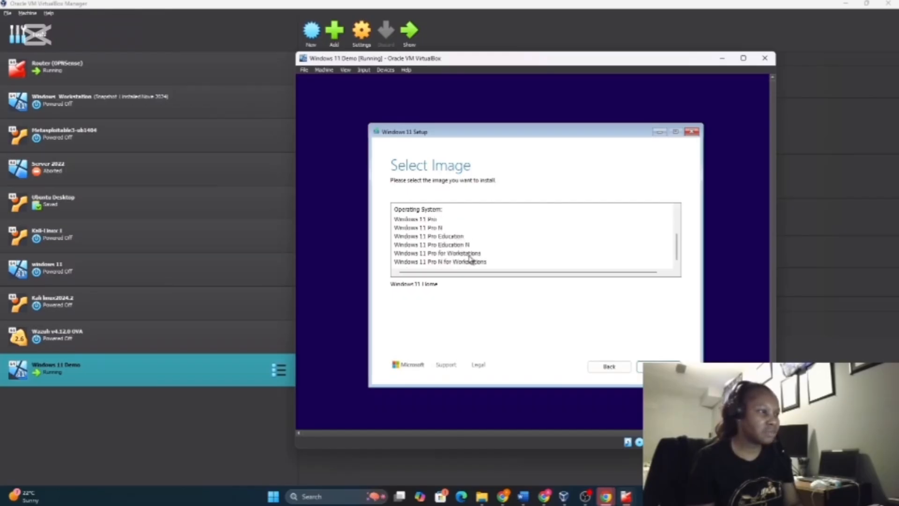
scroll(447, 243, "up", 1)
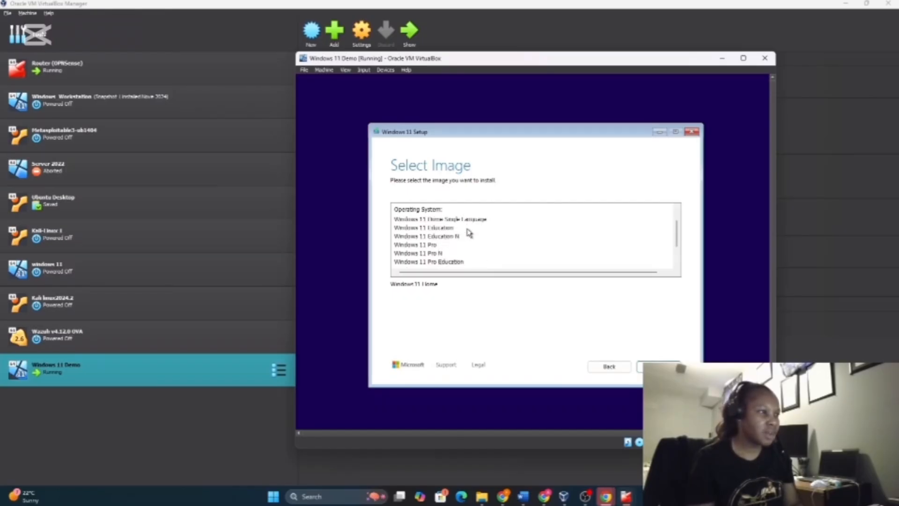
left_click(425, 246)
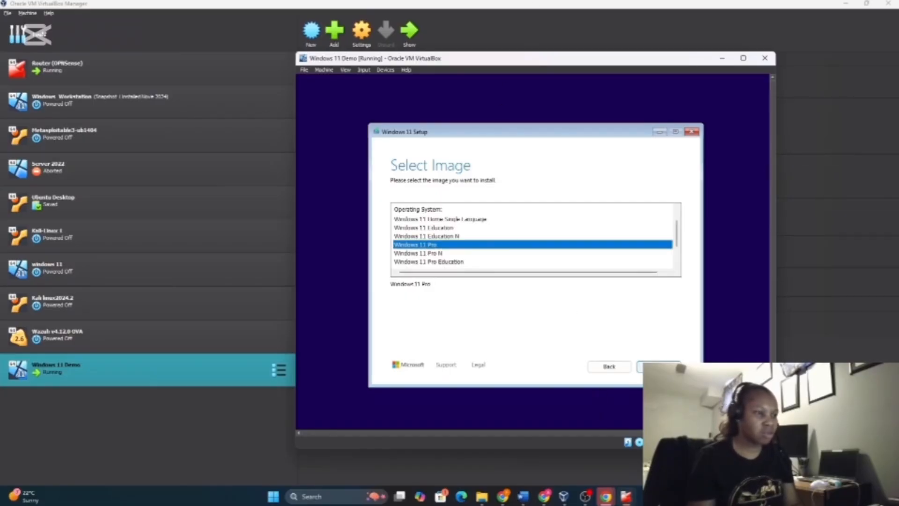
left_click(658, 367)
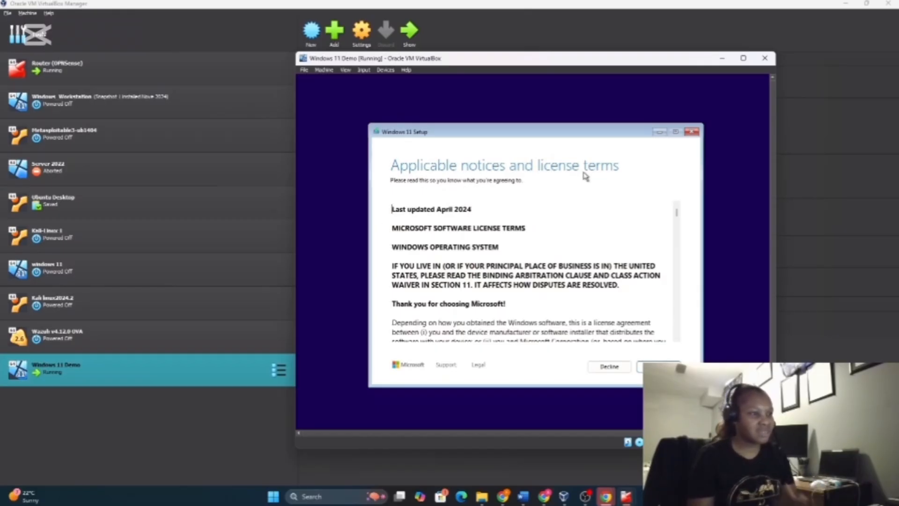
Accept the license terms and target Disk 0's 80.0 GB unallocated space
scroll(550, 278, "down", 3)
scroll(549, 279, "down", 15)
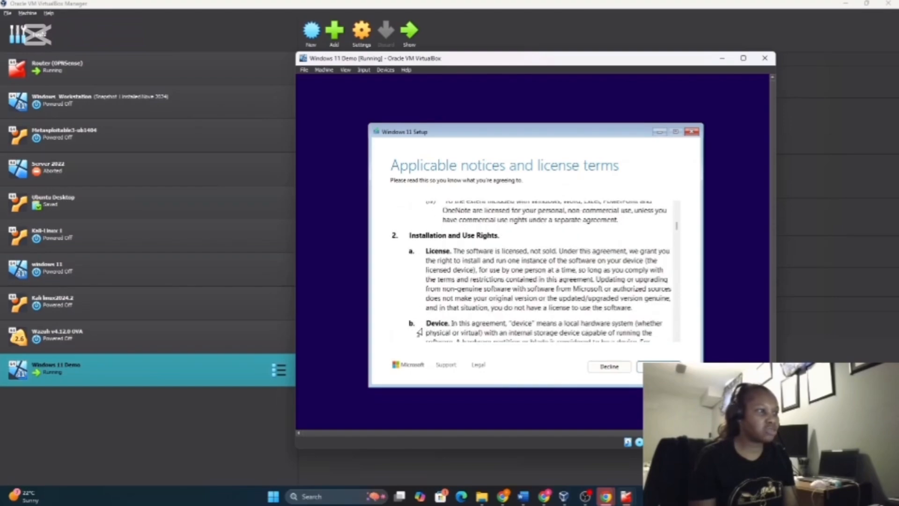
scroll(435, 317, "down", 15)
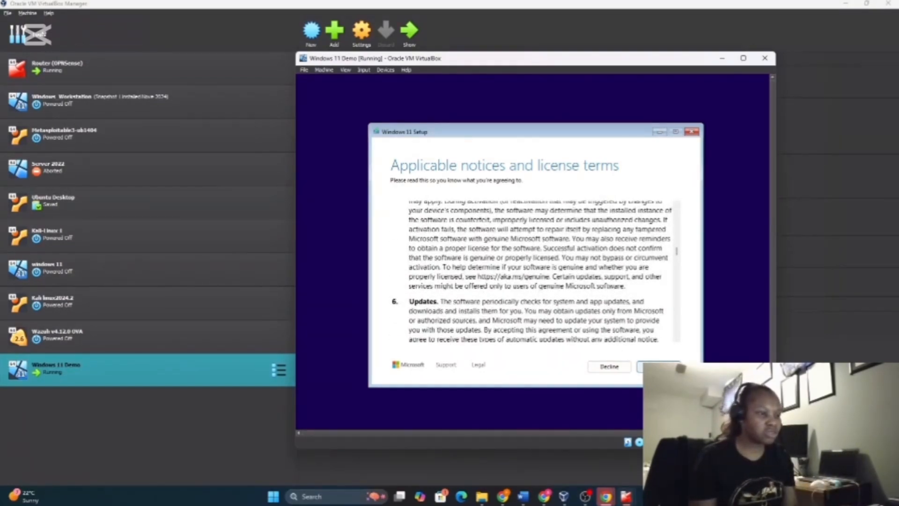
left_click(650, 365)
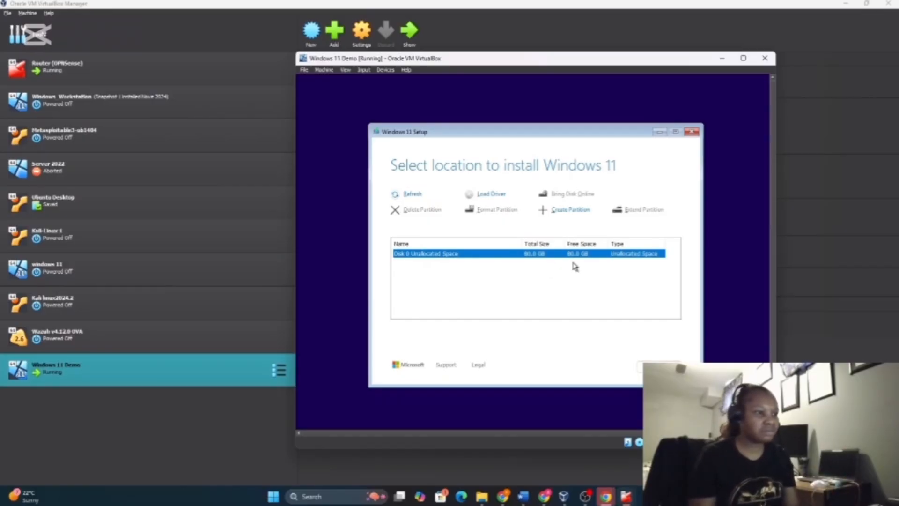
left_click(650, 366)
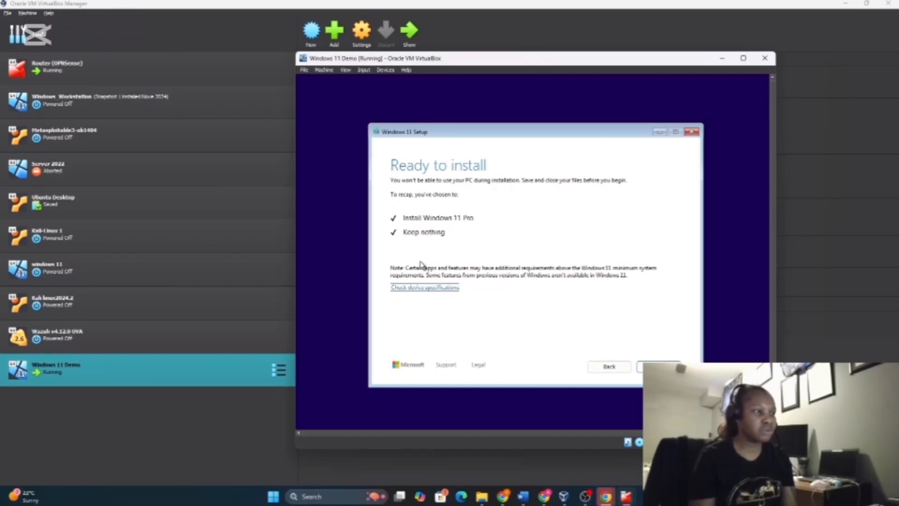
Start the Windows 11 Pro installation from the Ready to install page
left_click(659, 366)
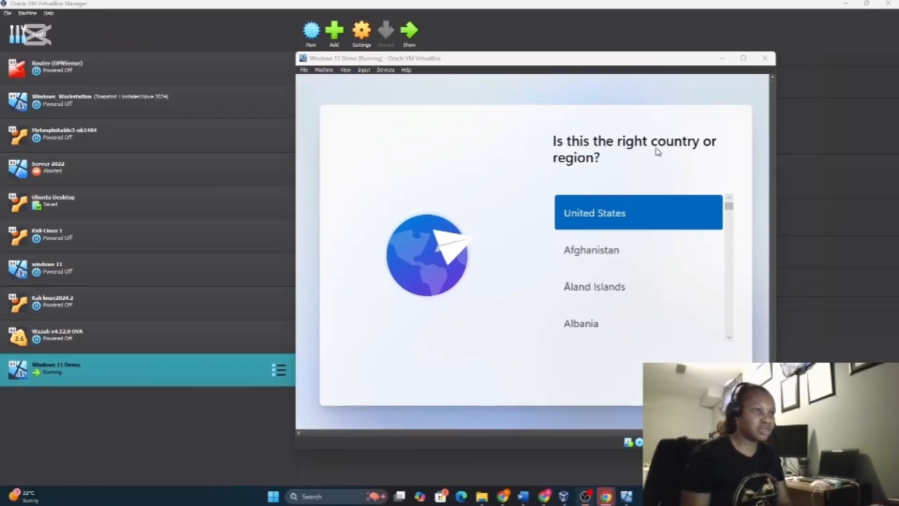
Choose Canada as the region, keep the US keyboard layout, and skip a second layout
scroll(616, 291, "down", 5)
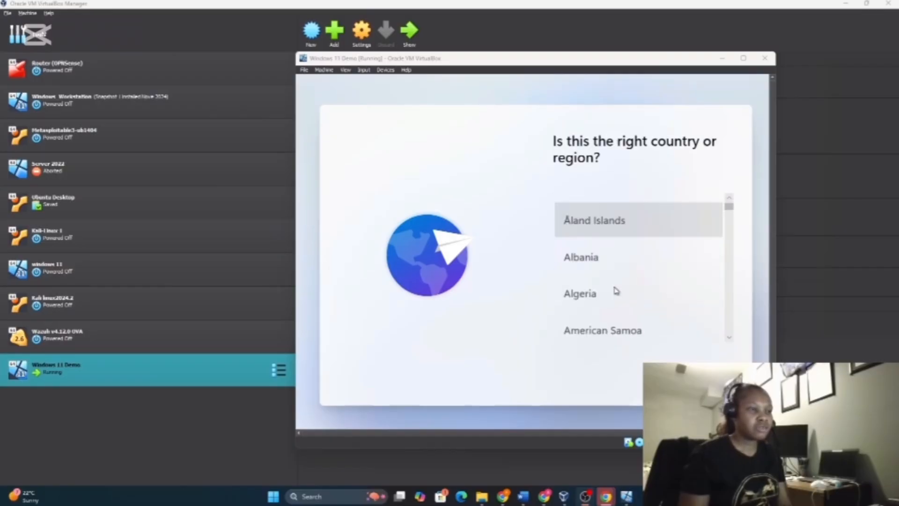
scroll(620, 294, "down", 8)
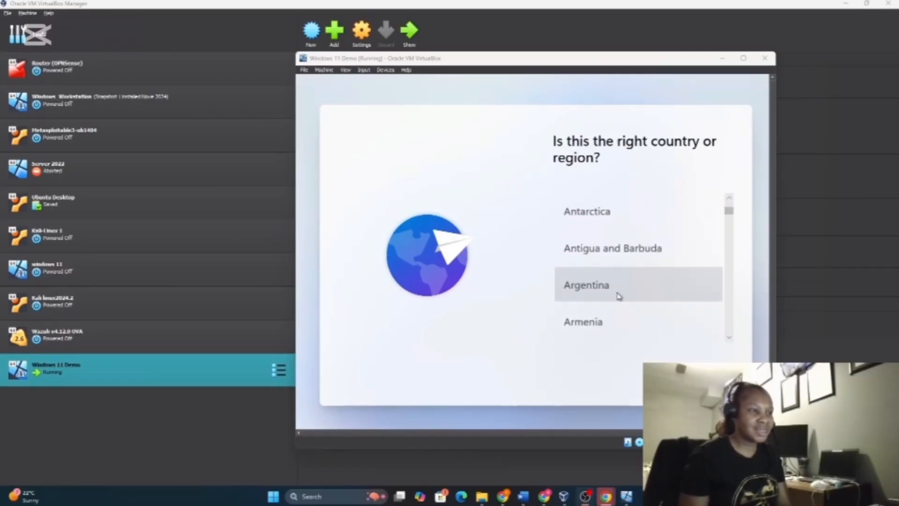
scroll(618, 295, "down", 8)
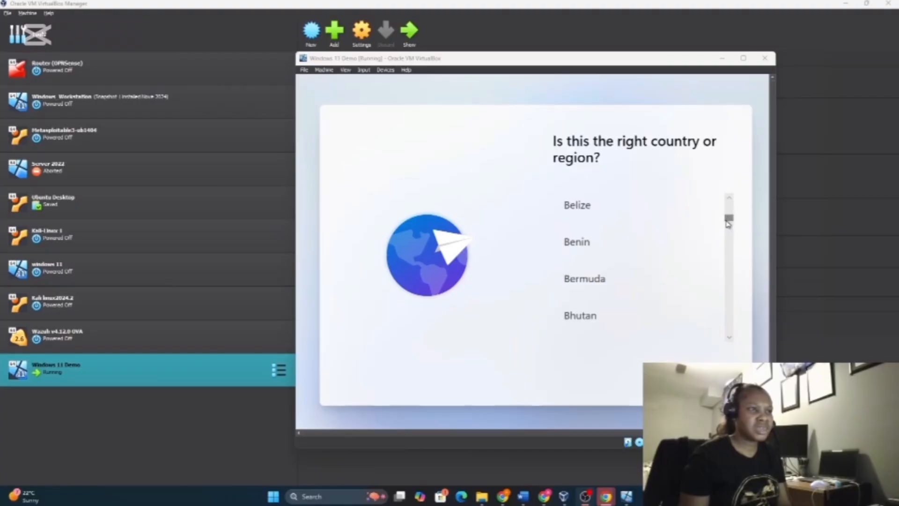
scroll(652, 258, "down", 8)
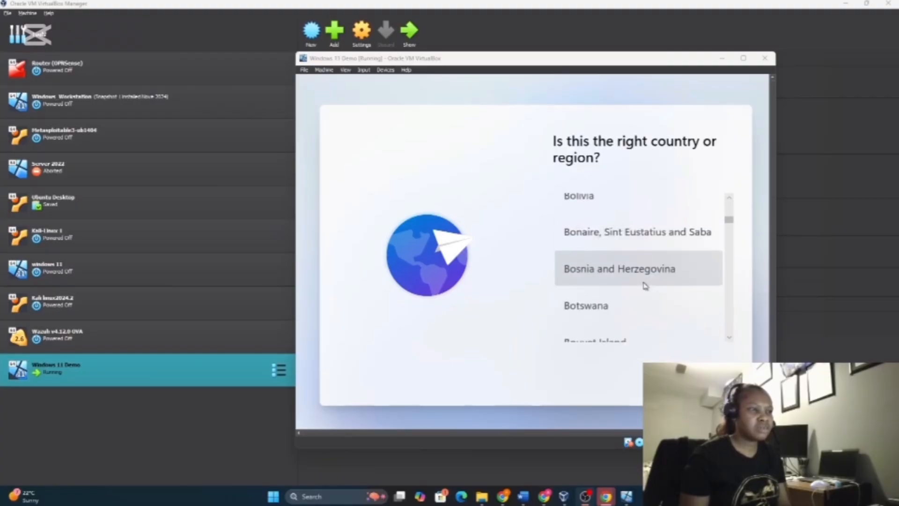
scroll(633, 337, "down", 8)
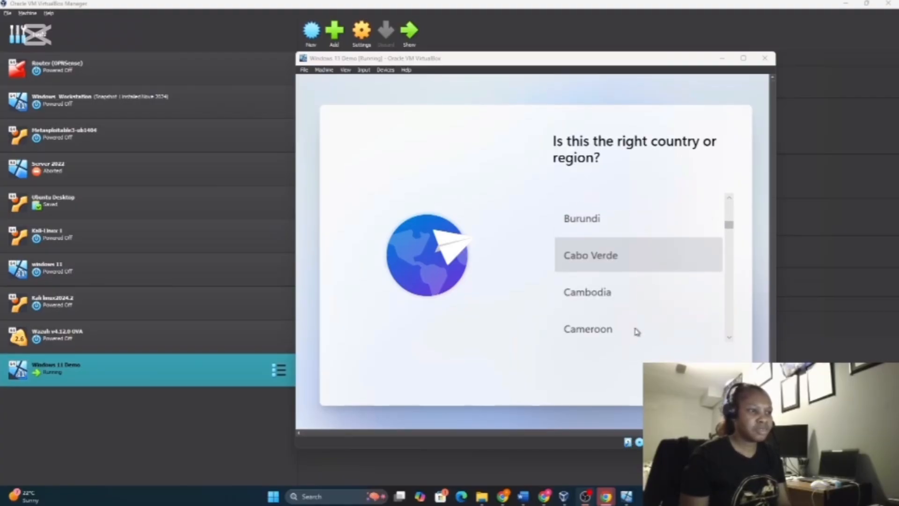
left_click(622, 306)
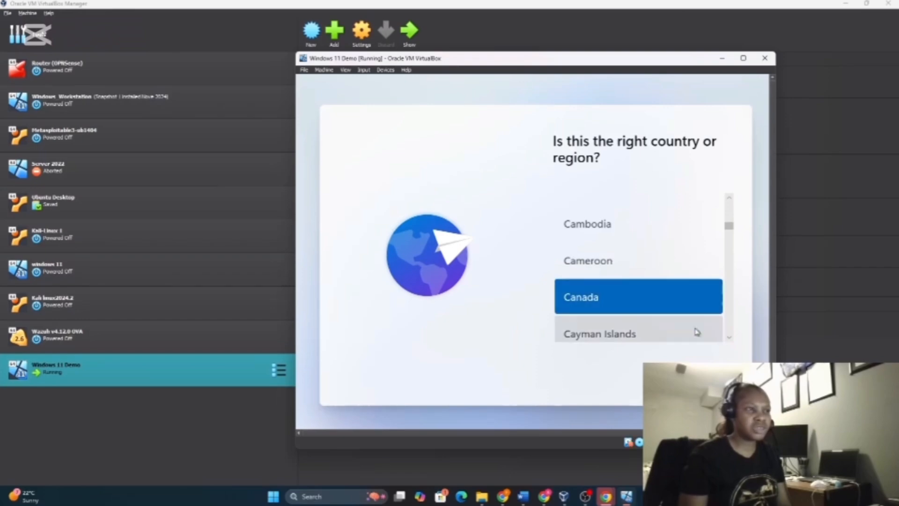
left_click(705, 383)
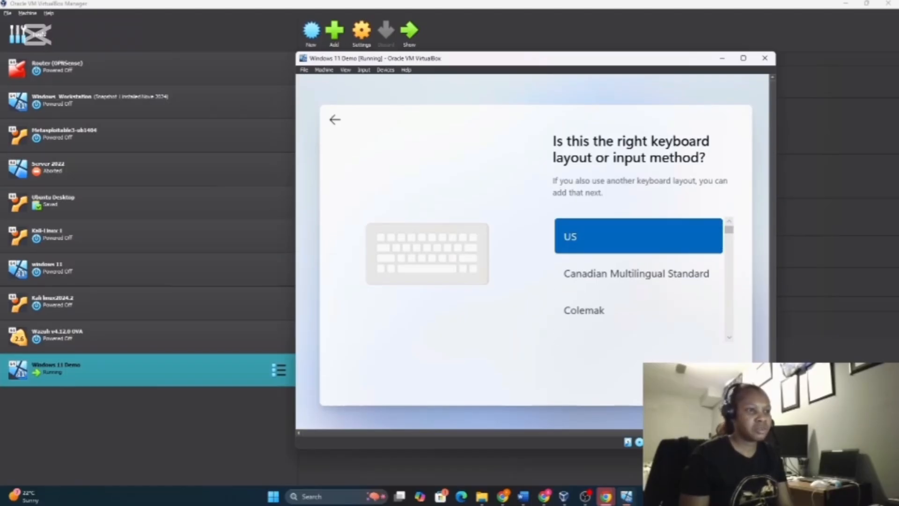
left_click(702, 376)
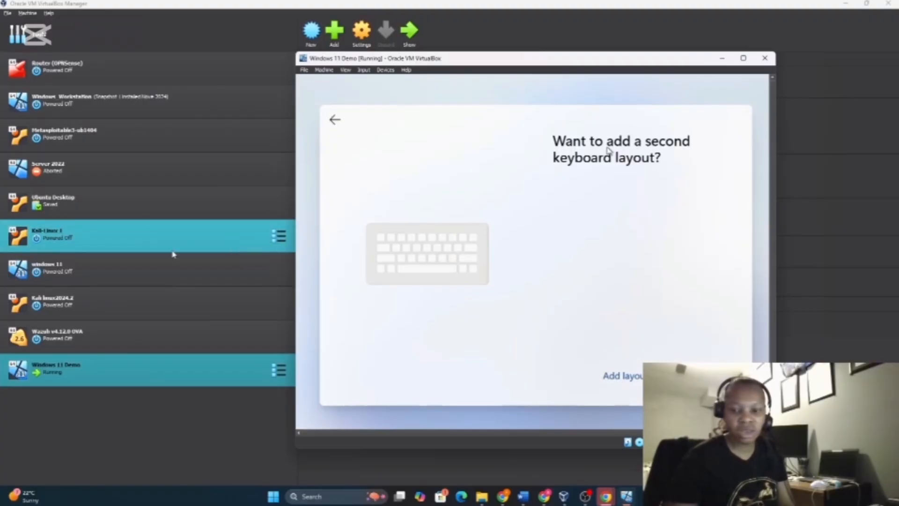
left_click(701, 376)
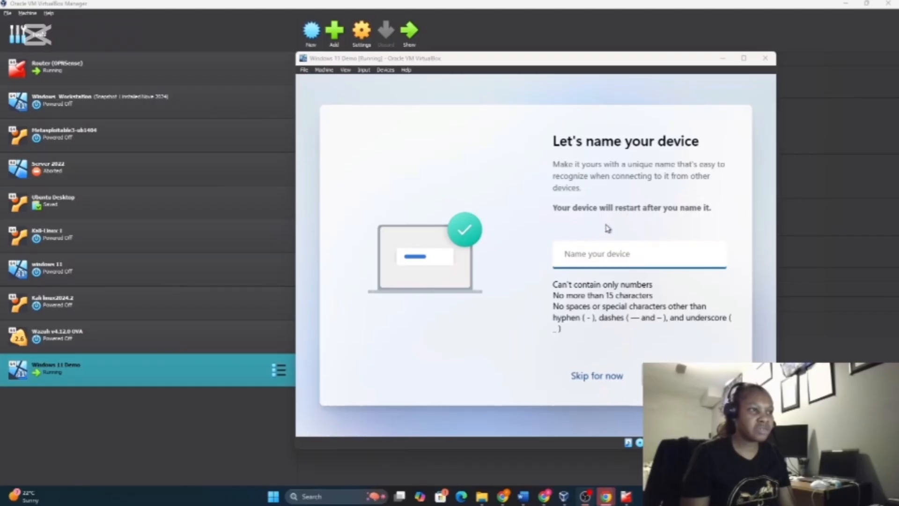
Enter 'Demo_learning' as the device name and submit it to restart setup
left_click(637, 261)
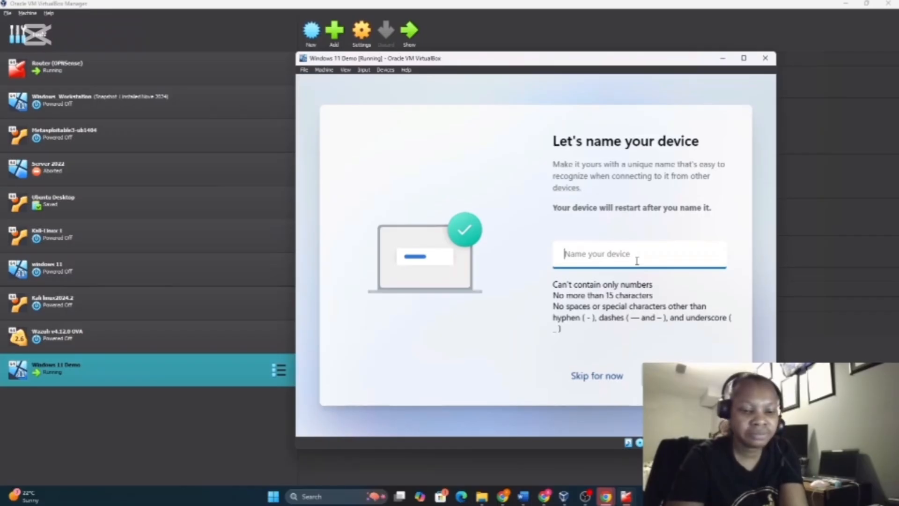
type("Demo")
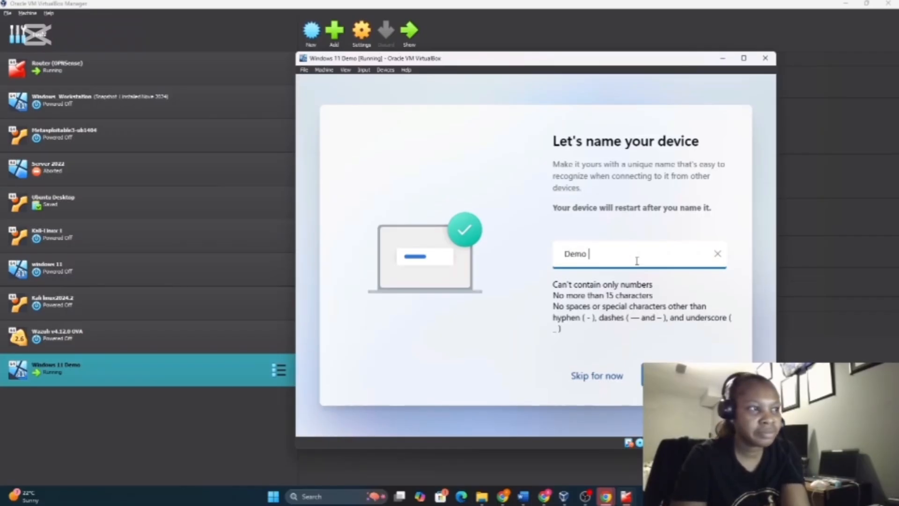
type(" learn")
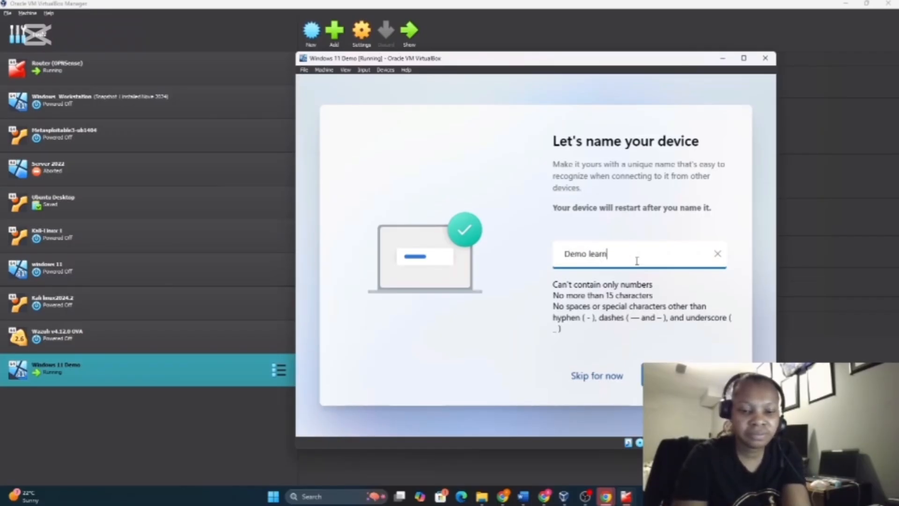
type("ing")
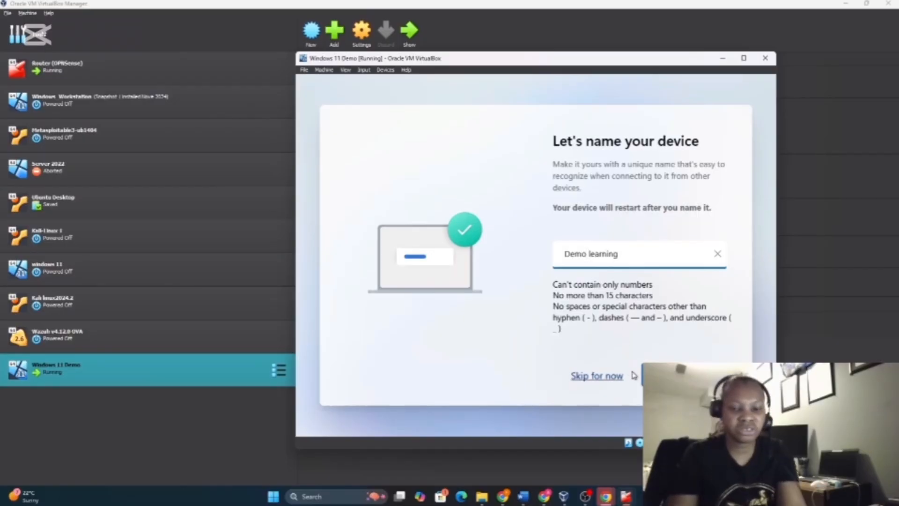
type("_")
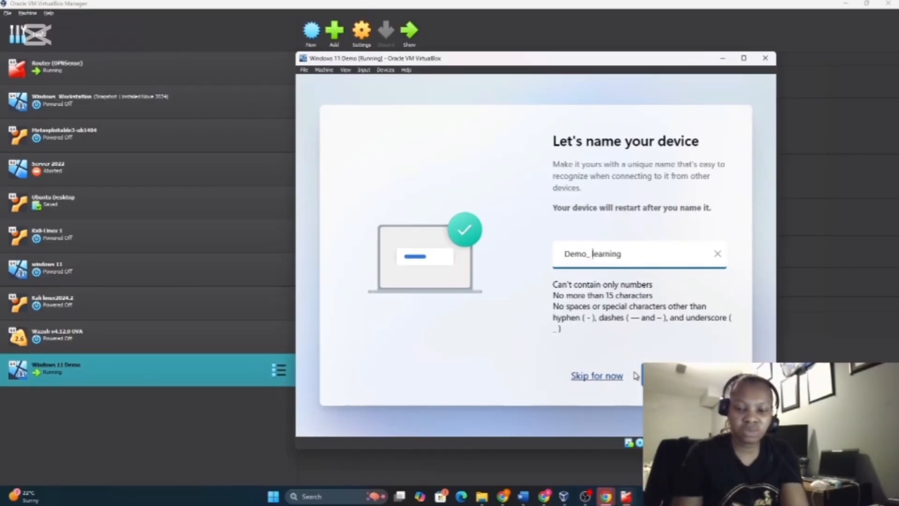
key("Delete")
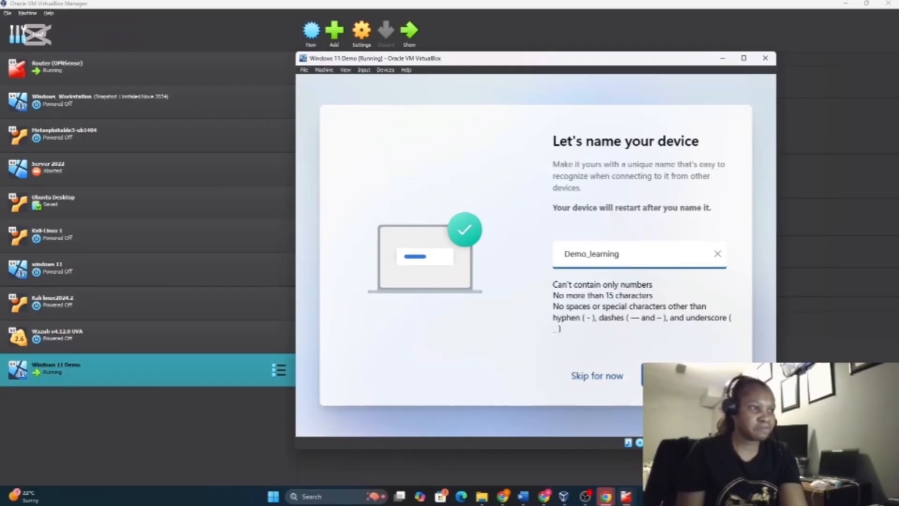
key("Return")
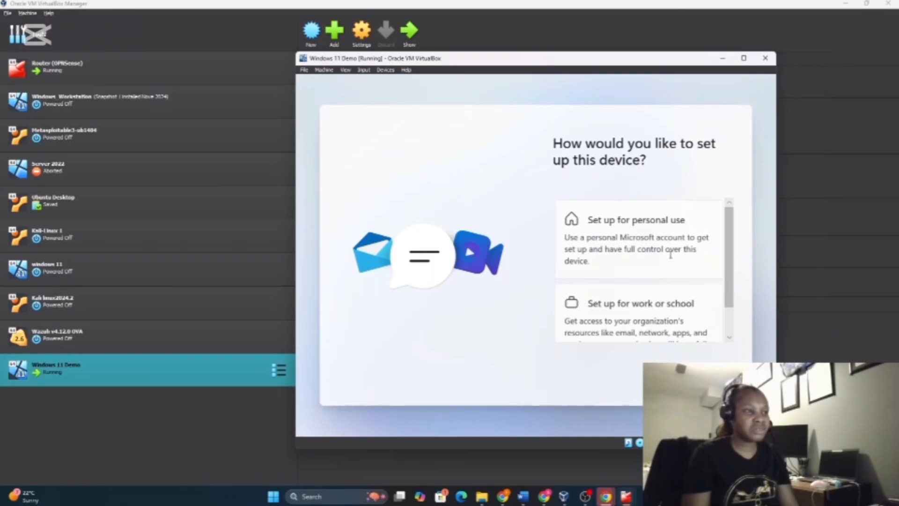
Choose 'Set up for personal use' and continue to the Microsoft account screen
left_click_drag(729, 300, 736, 337)
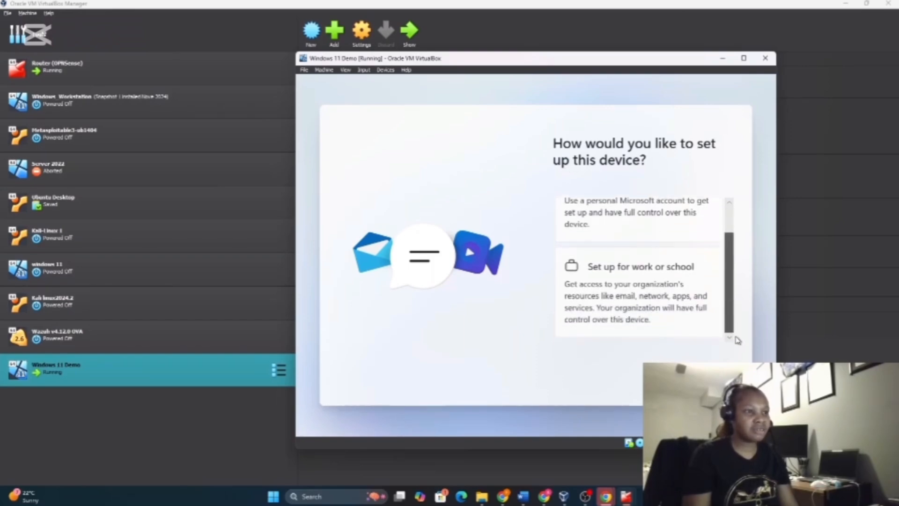
scroll(726, 322, "up", 2)
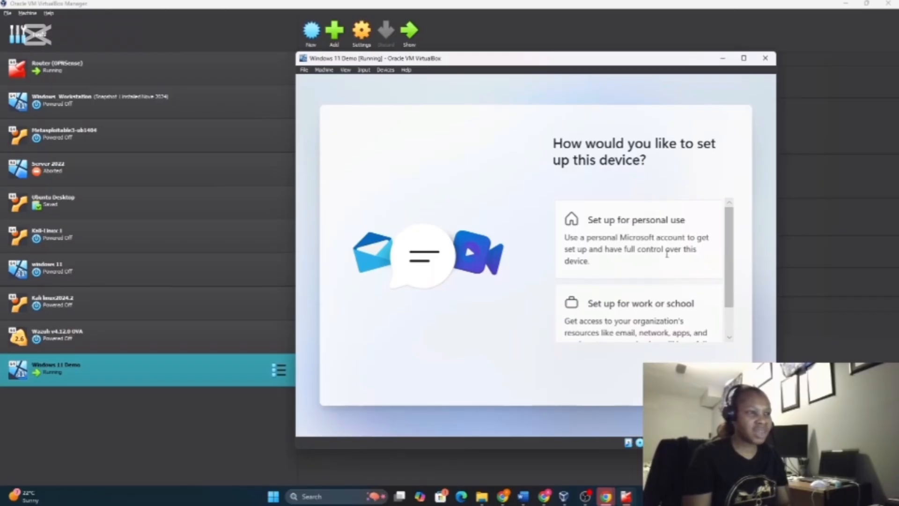
scroll(729, 293, "down", 1)
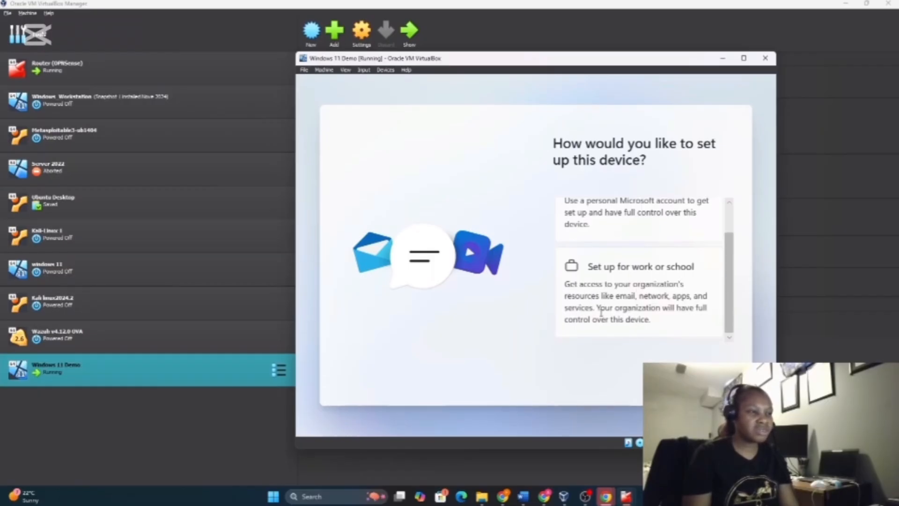
scroll(633, 308, "up", 1)
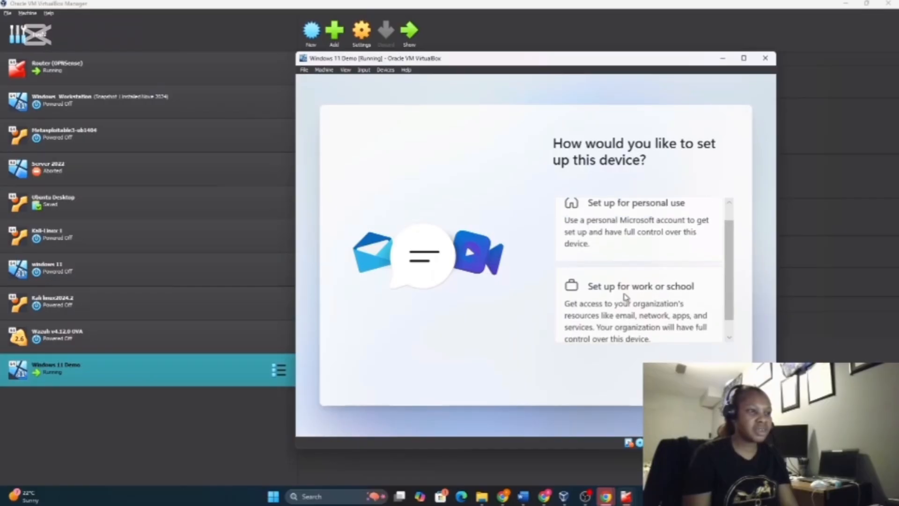
left_click(623, 223)
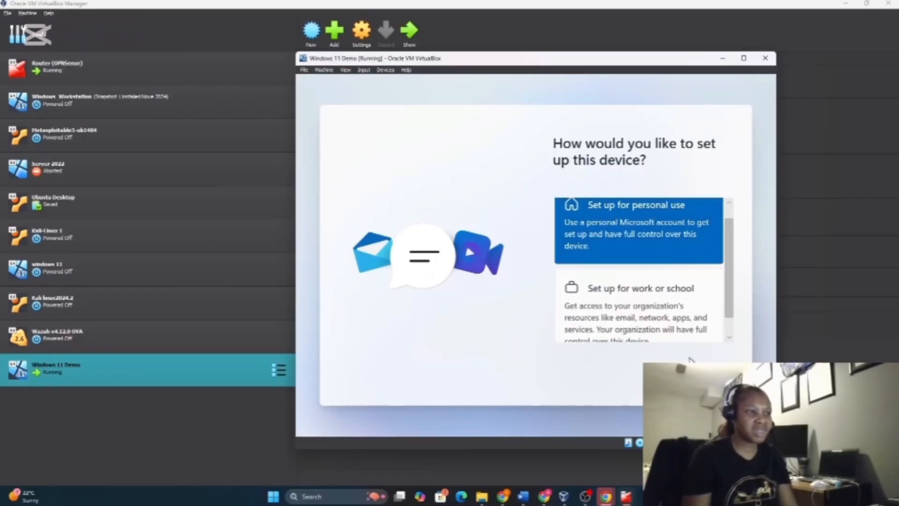
left_click(706, 381)
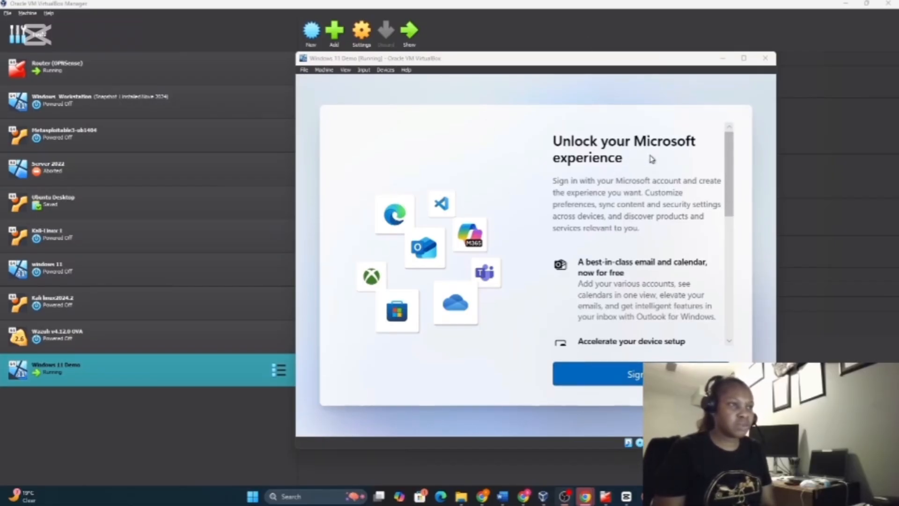
Enter a password for the new Microsoft account and submit it
scroll(728, 216, "down", 1)
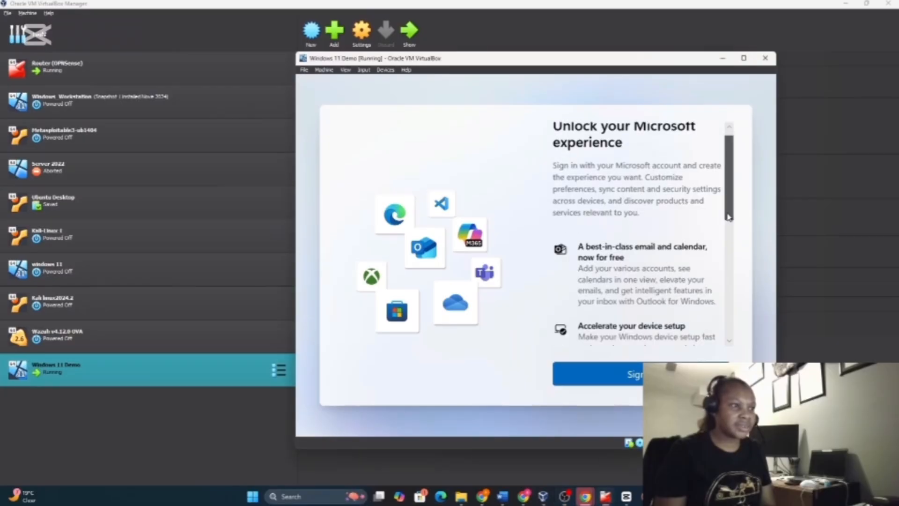
left_click_drag(729, 217, 725, 313)
left_click_drag(725, 314, 725, 327)
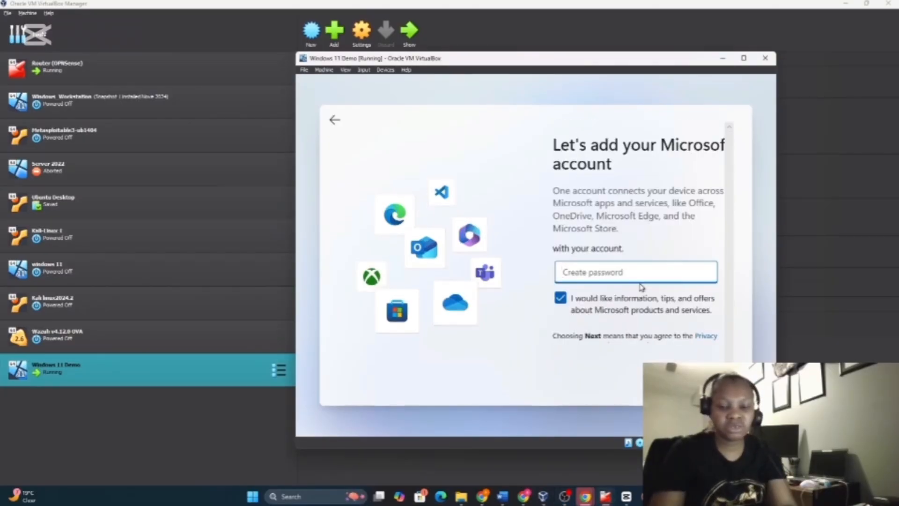
type("••")
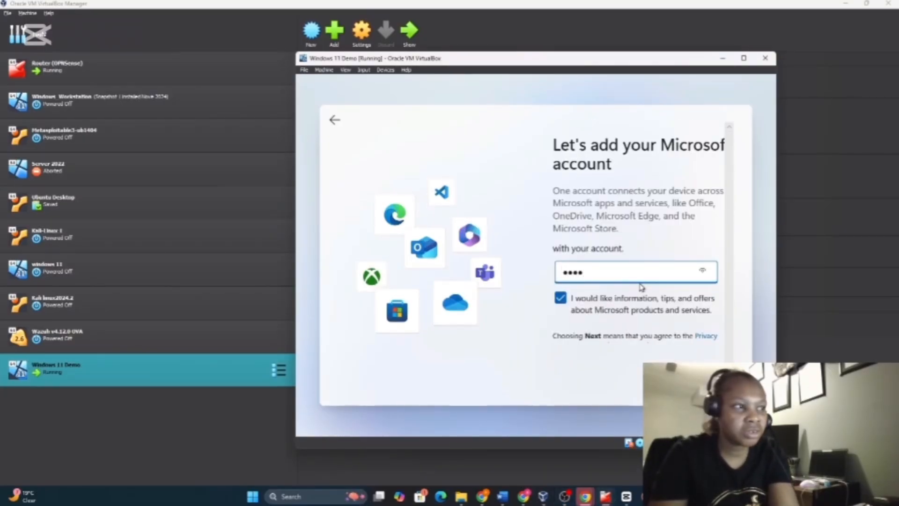
key("BackSpace")
key("BackSpace")
key("BackSpace")
key("BackSpace")
key("BackSpace")
type("P")
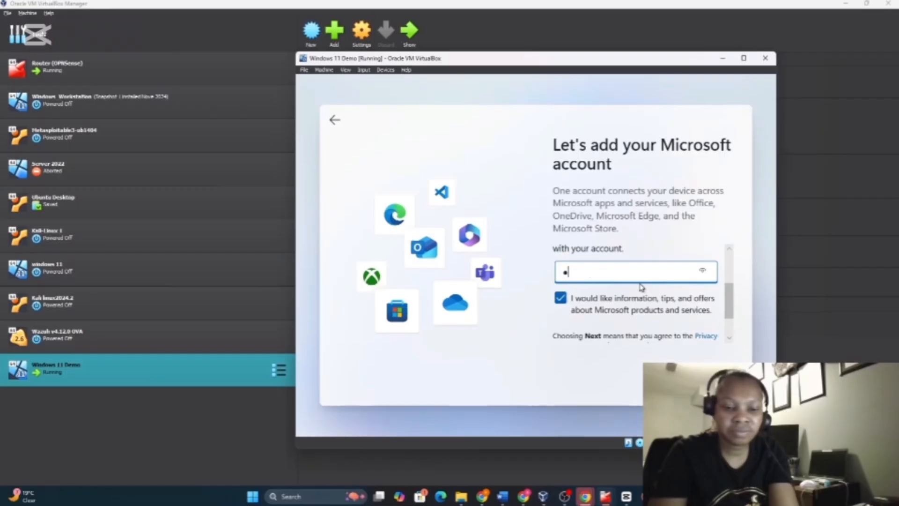
type("•••••••")
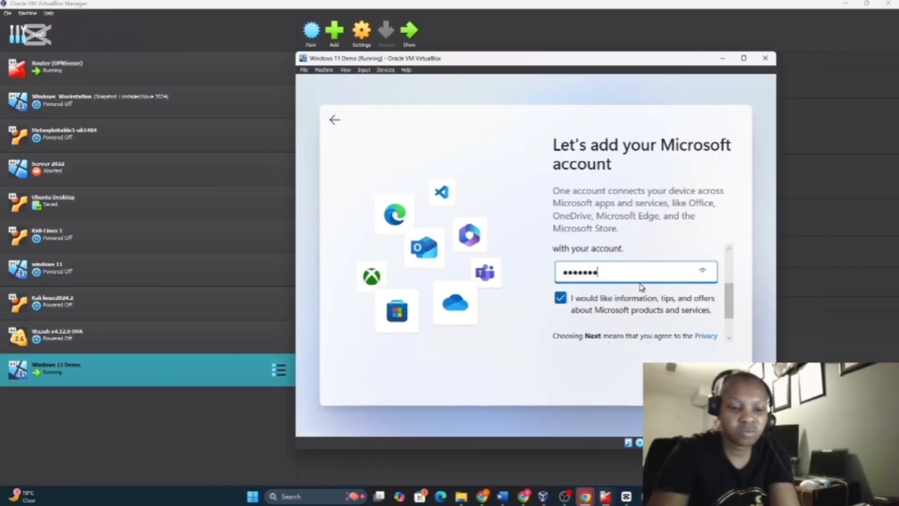
type("••")
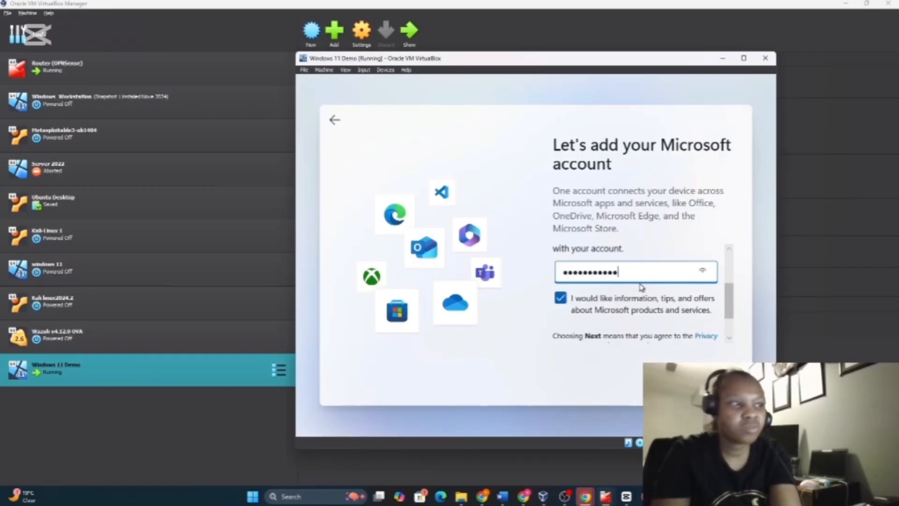
key("Return")
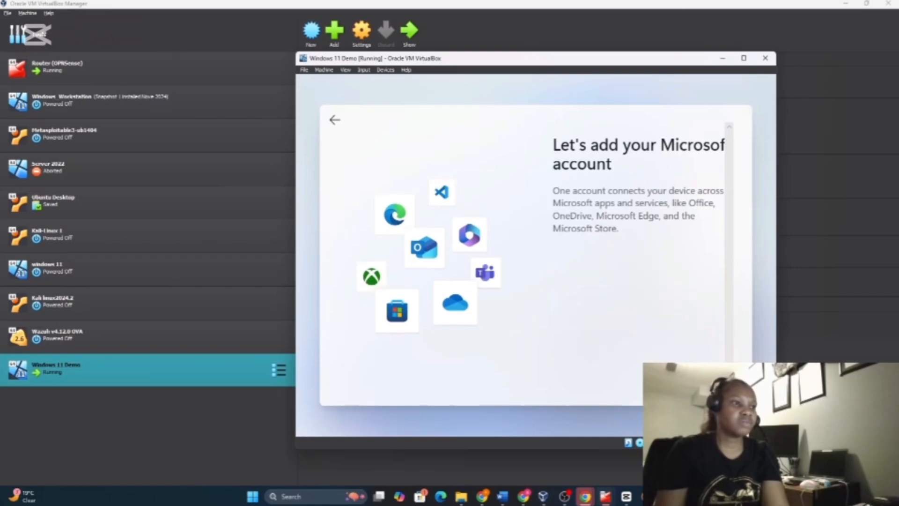
Enter the account name with first name 'windows' and last name '11'
left_click(641, 311)
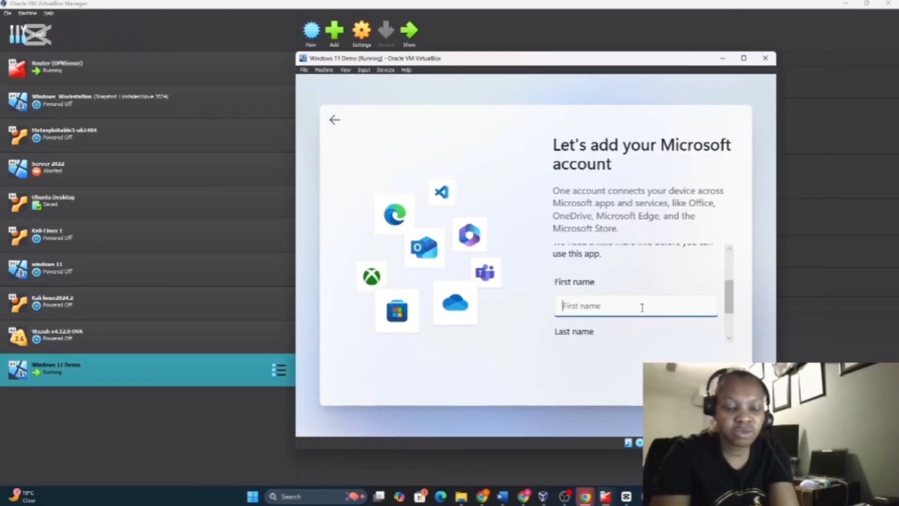
type("wondow")
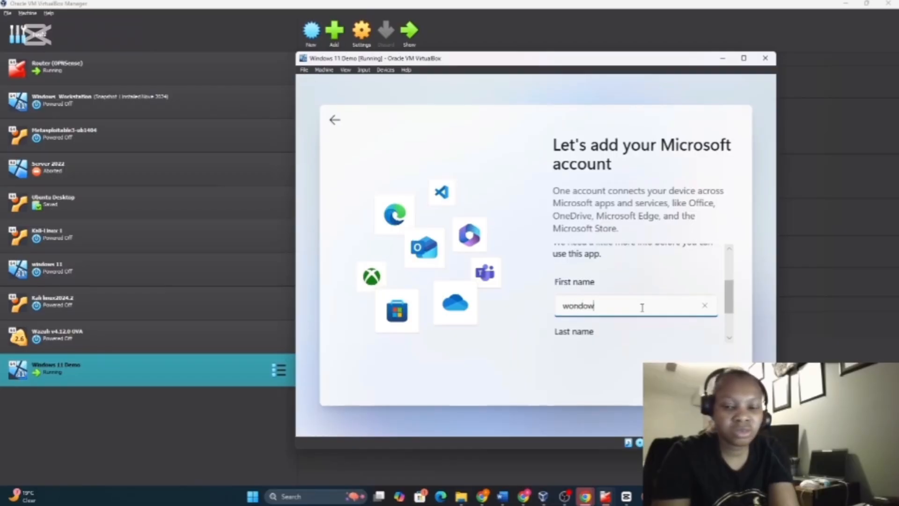
key("BackSpace")
key("BackSpace")
type("in")
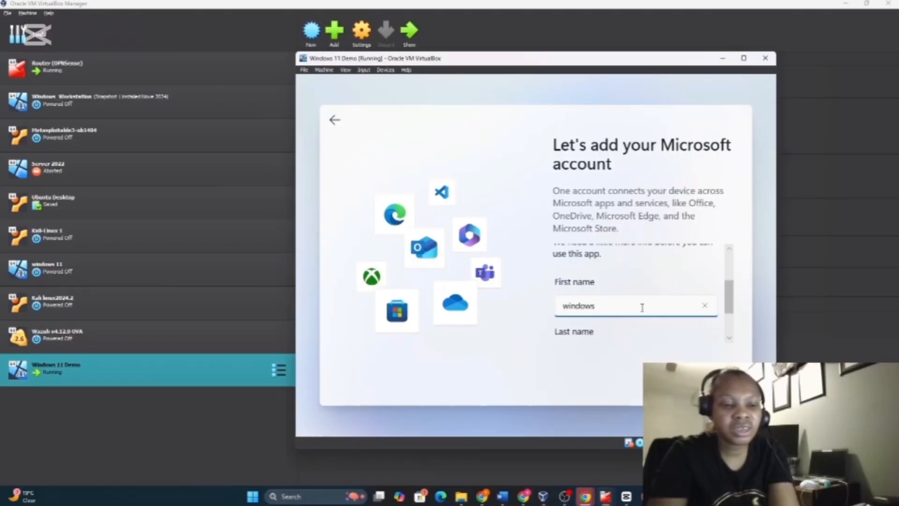
type("dows11")
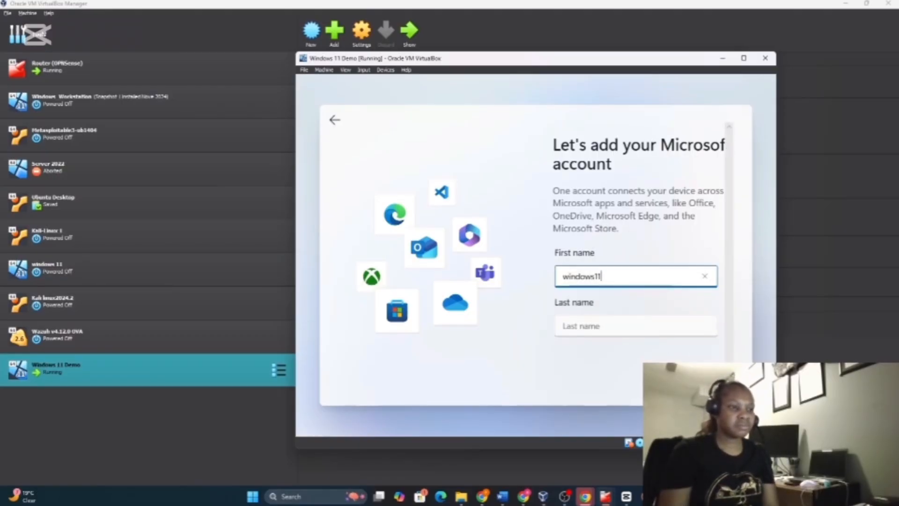
key("Return")
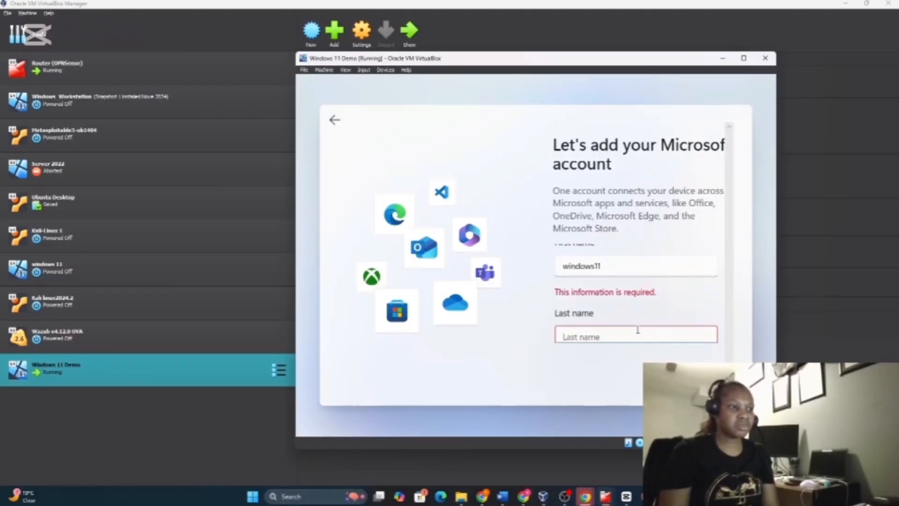
left_click(606, 268)
key("BackSpace")
key("BackSpace")
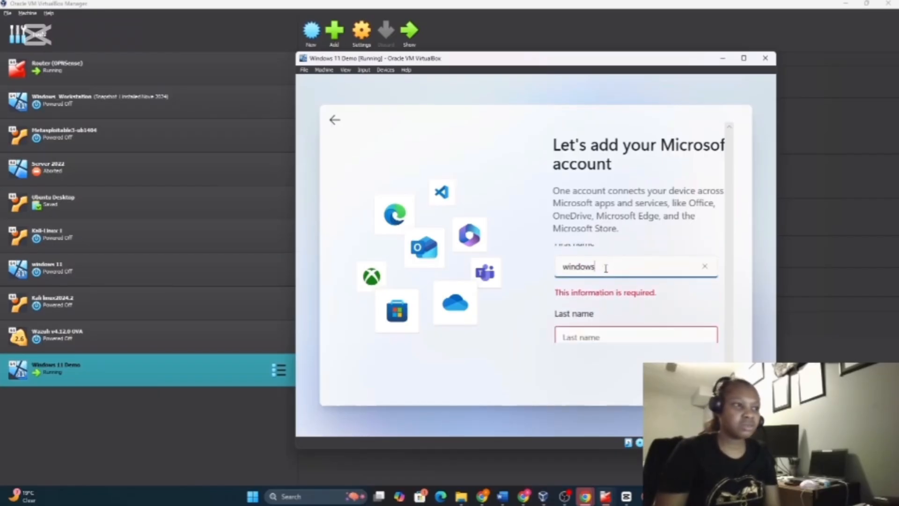
scroll(592, 316, "down", 1)
left_click(579, 301)
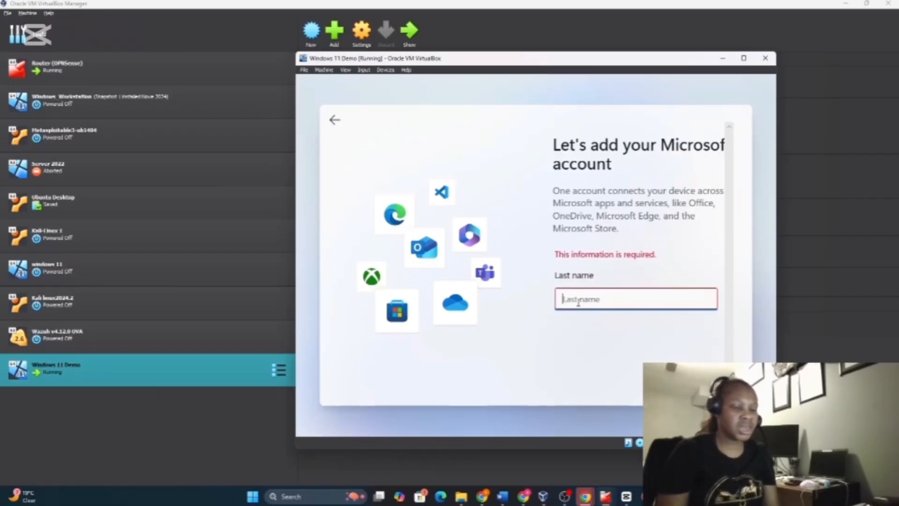
type("11")
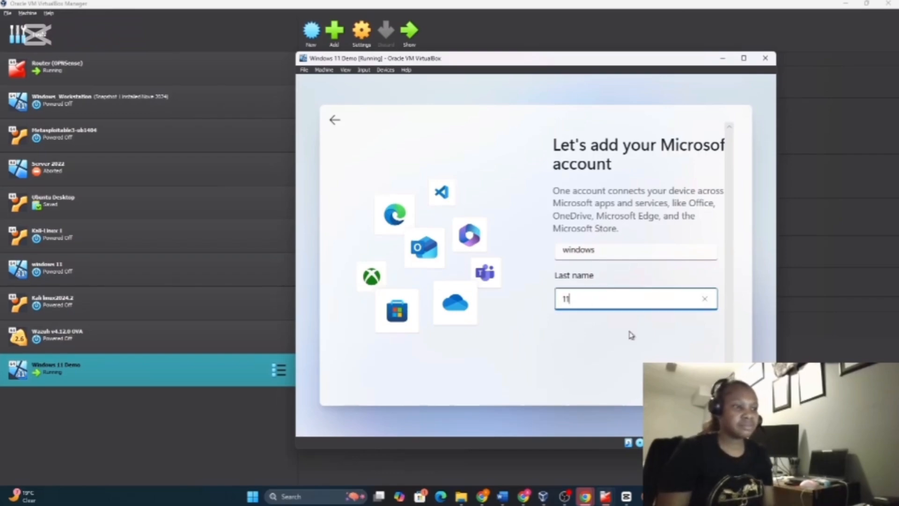
key("Tab")
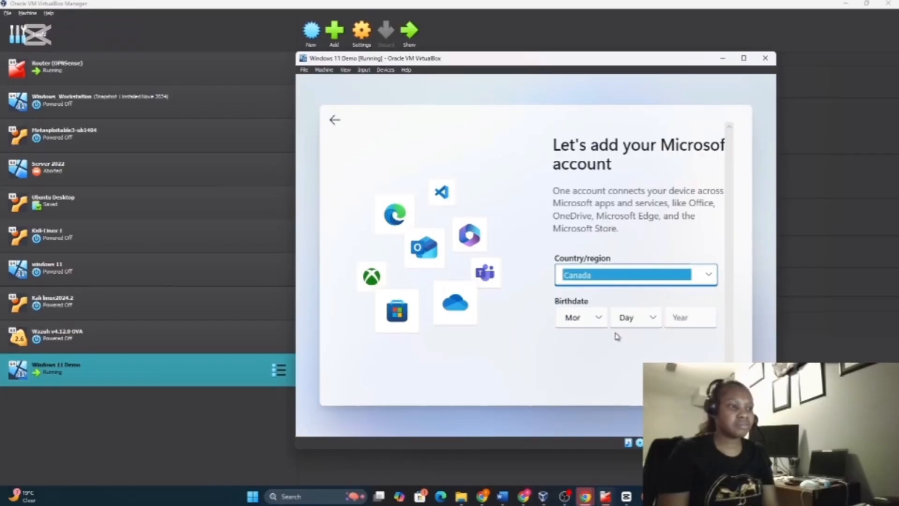
Set the birthdate to July 12, 1945 and continue
left_click(580, 329)
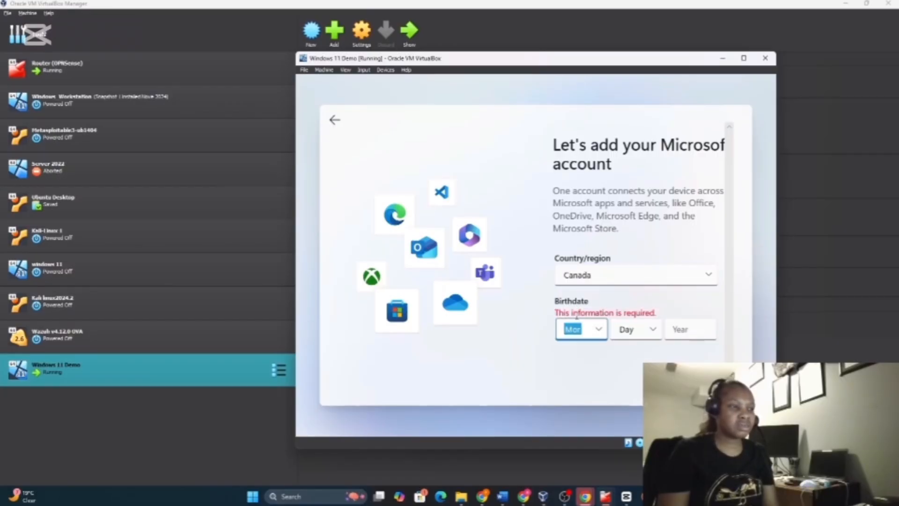
left_click(577, 327)
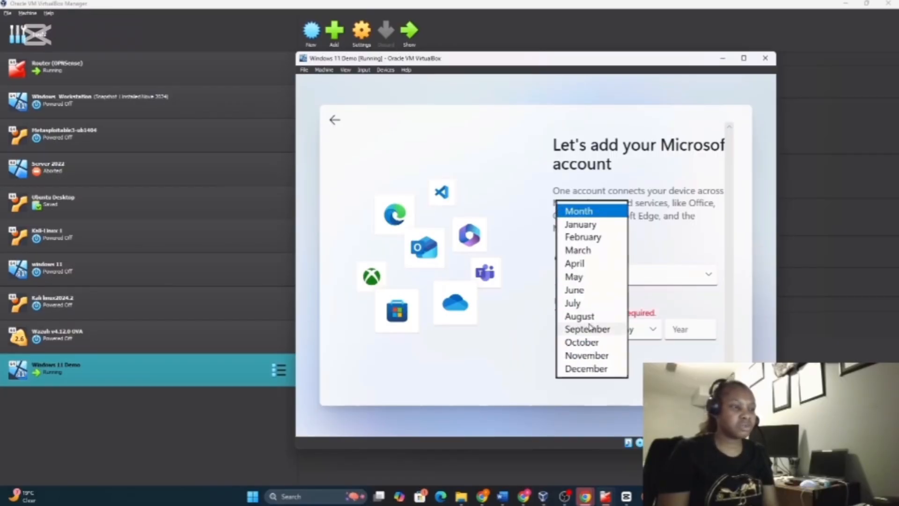
left_click(574, 303)
left_click(653, 334)
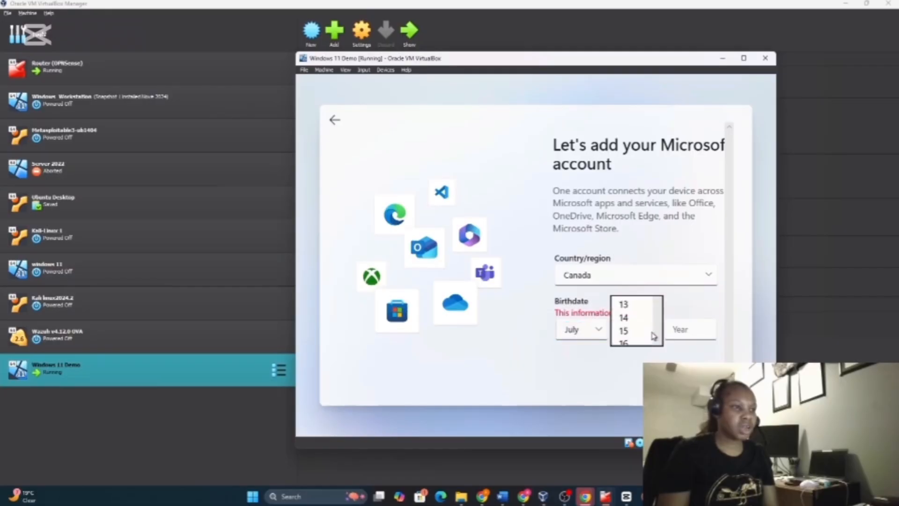
left_click(628, 295)
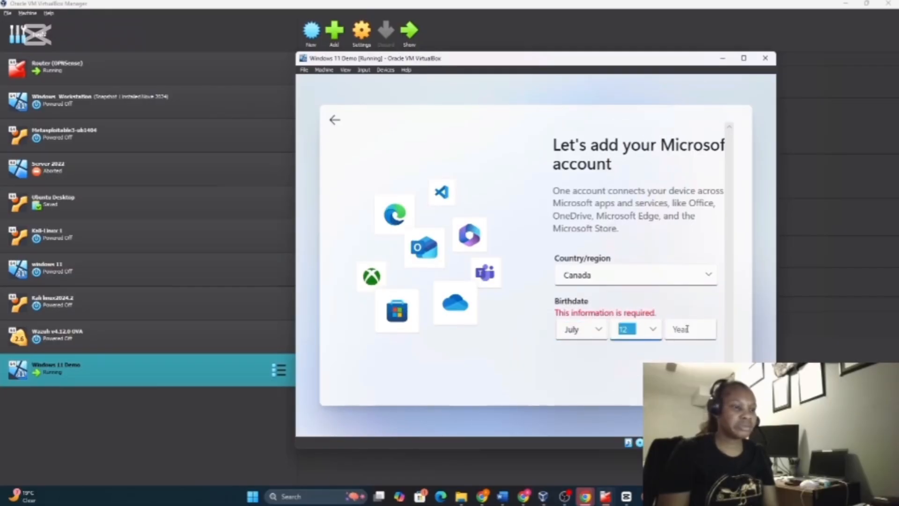
left_click(687, 329)
type("1")
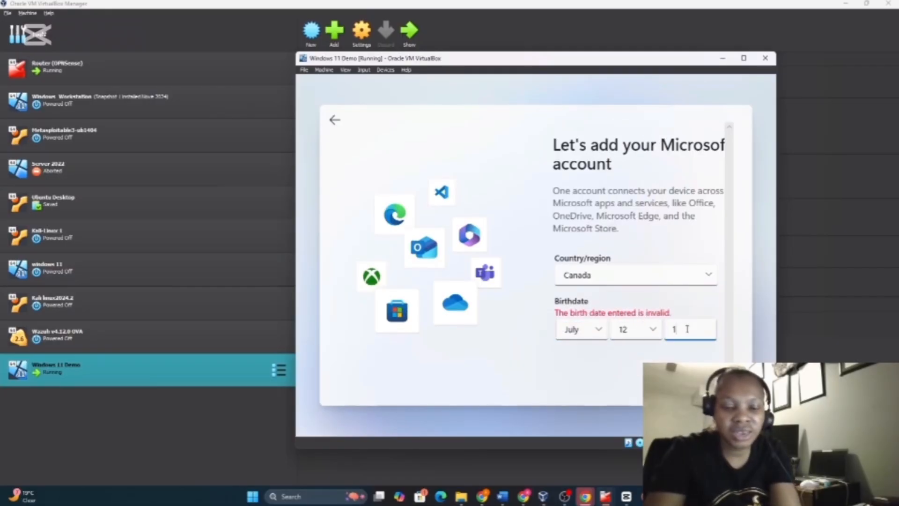
type("9")
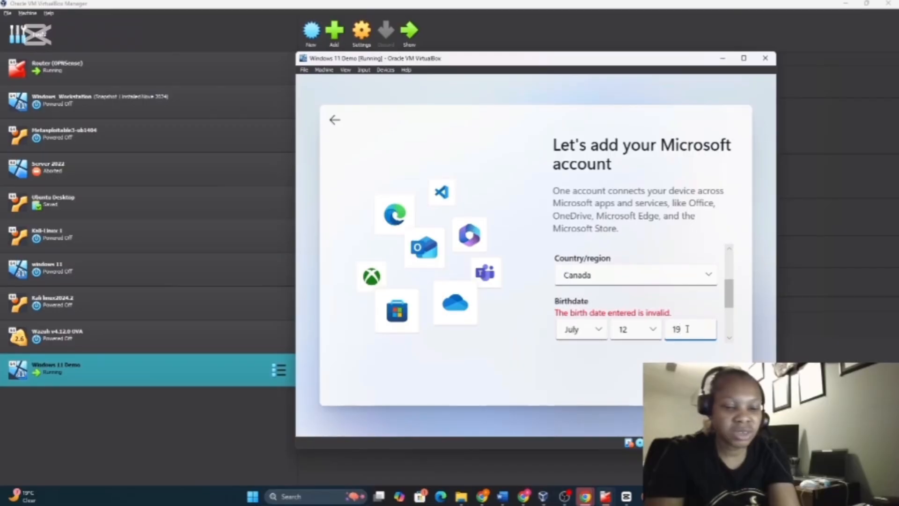
type("5")
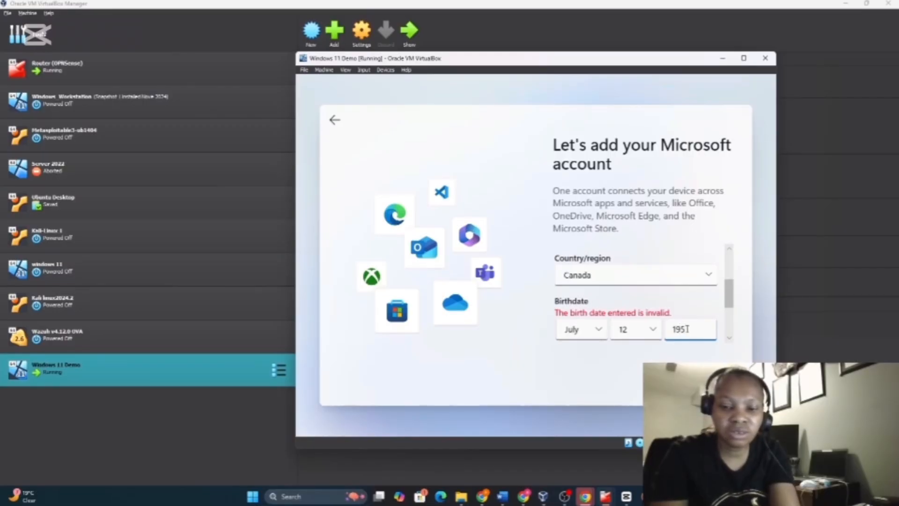
key("BackSpace")
type("45")
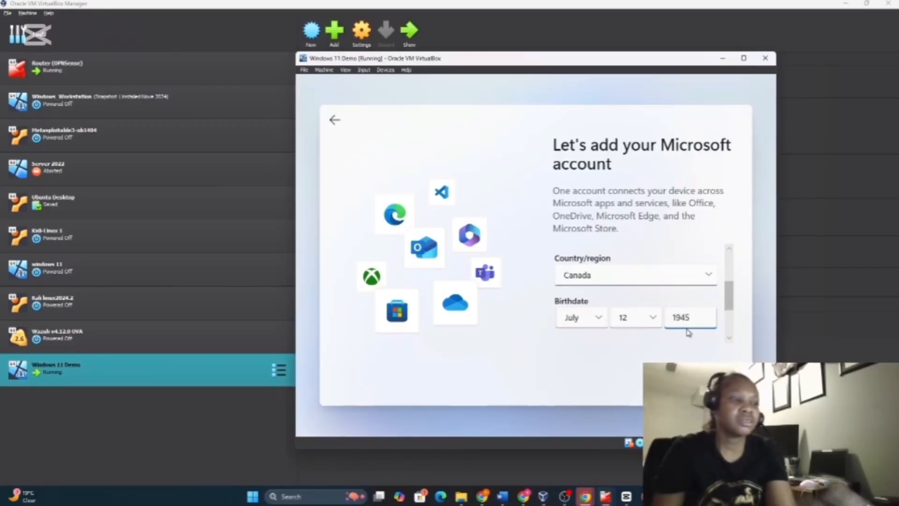
key("Return")
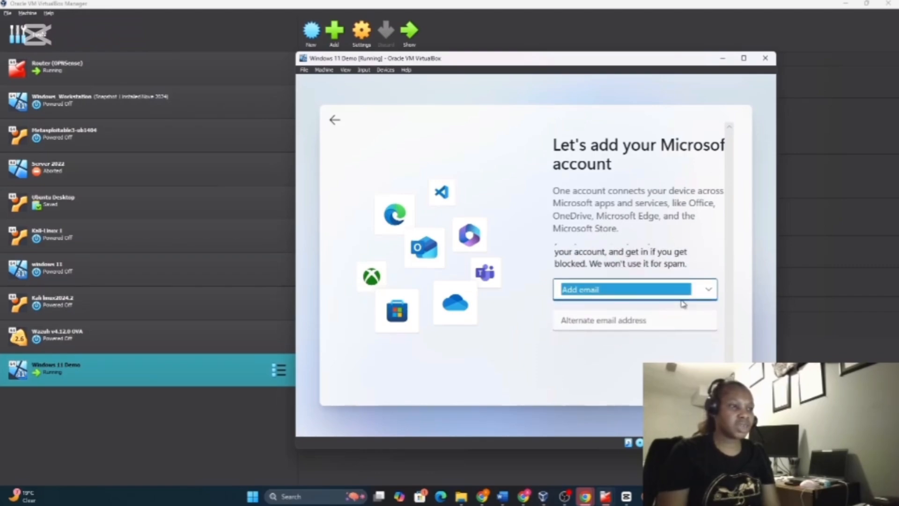
Choose email as the security info type, enter an alternate email address, and submit it
left_click(710, 292)
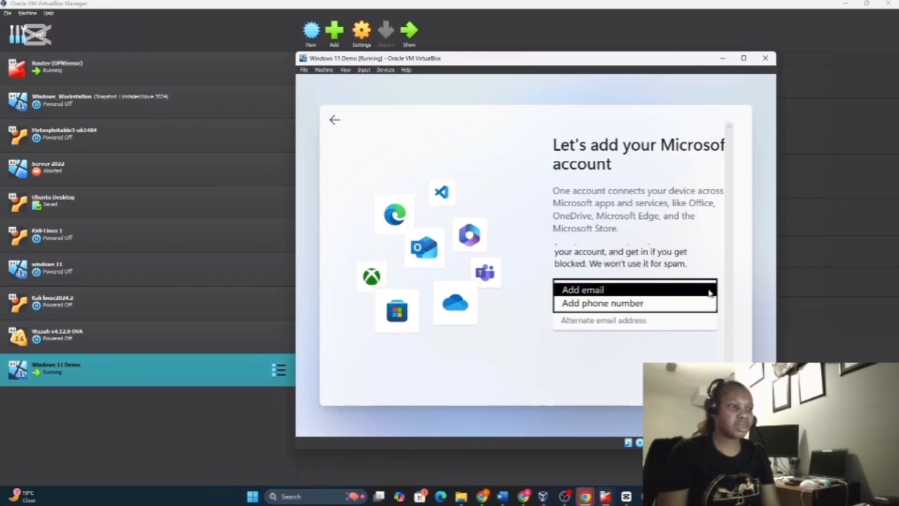
left_click(710, 290)
left_click(569, 324)
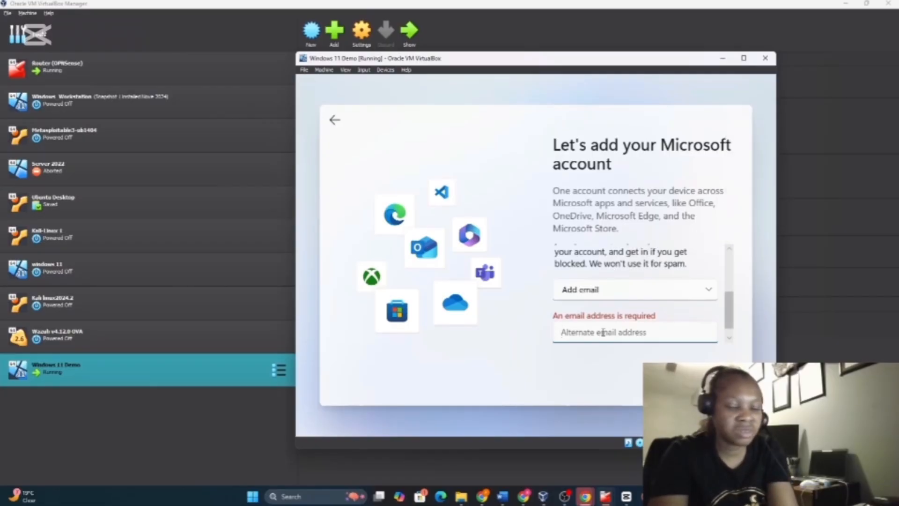
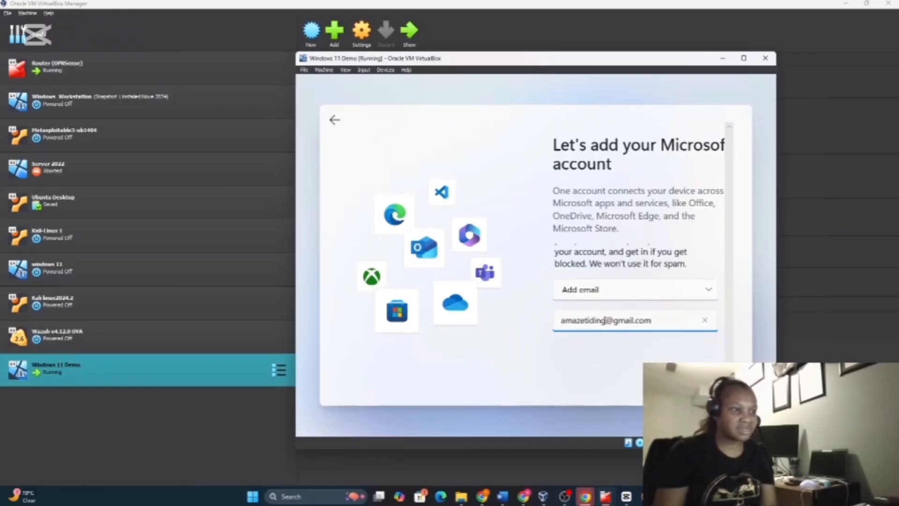
left_click(606, 321)
type("s")
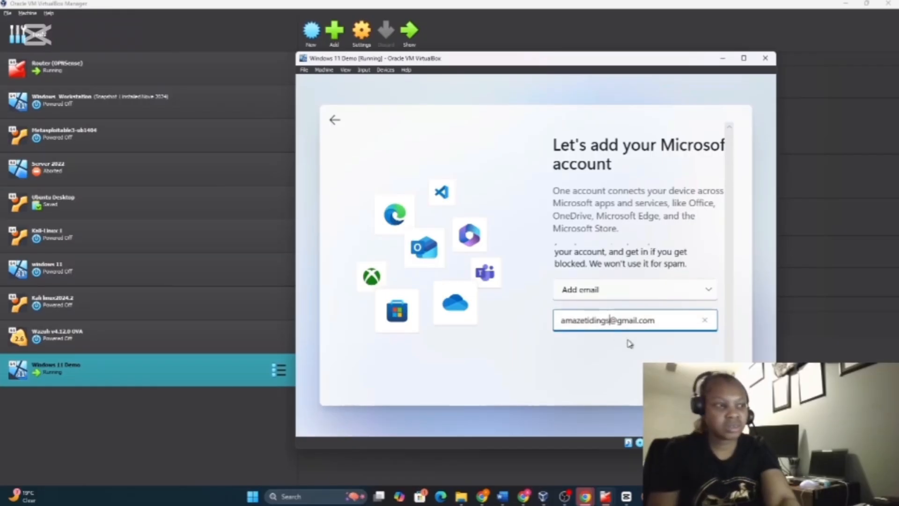
key("Return")
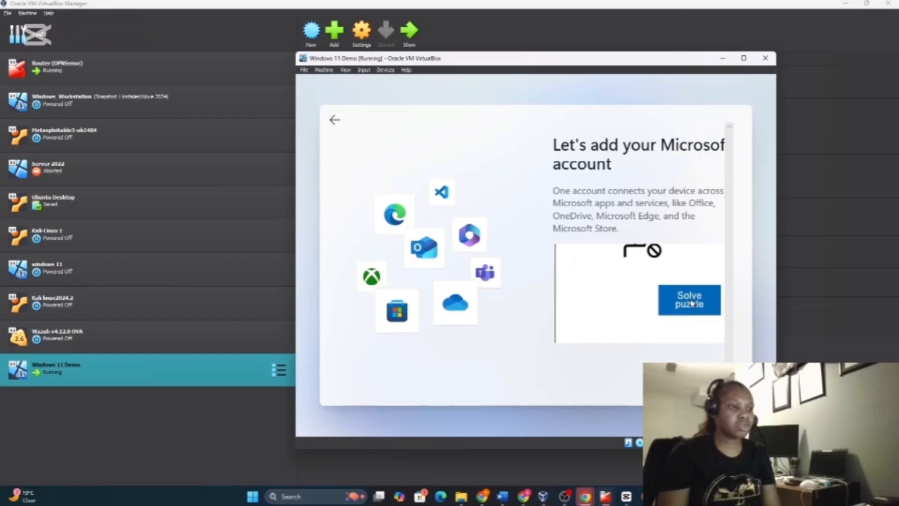
Solve the rotate-object verification puzzle and submit the answer
left_click(688, 279)
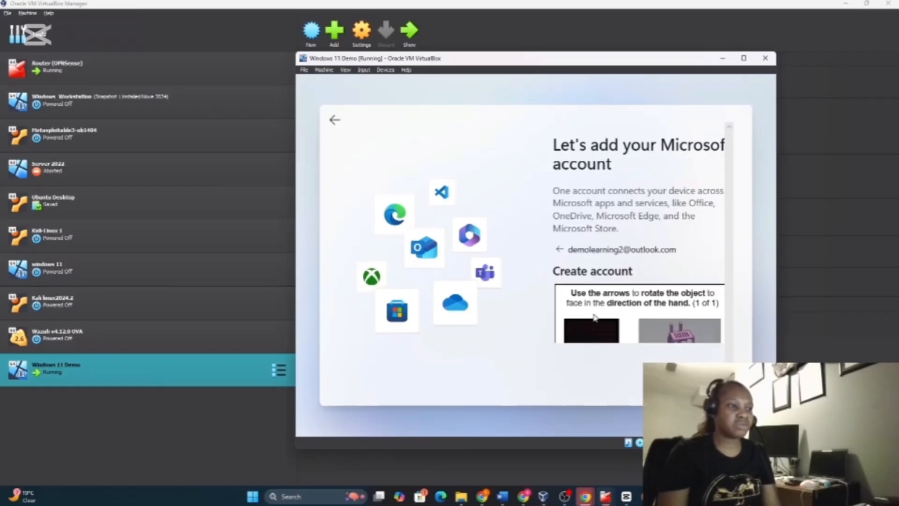
scroll(637, 313, "down", 2)
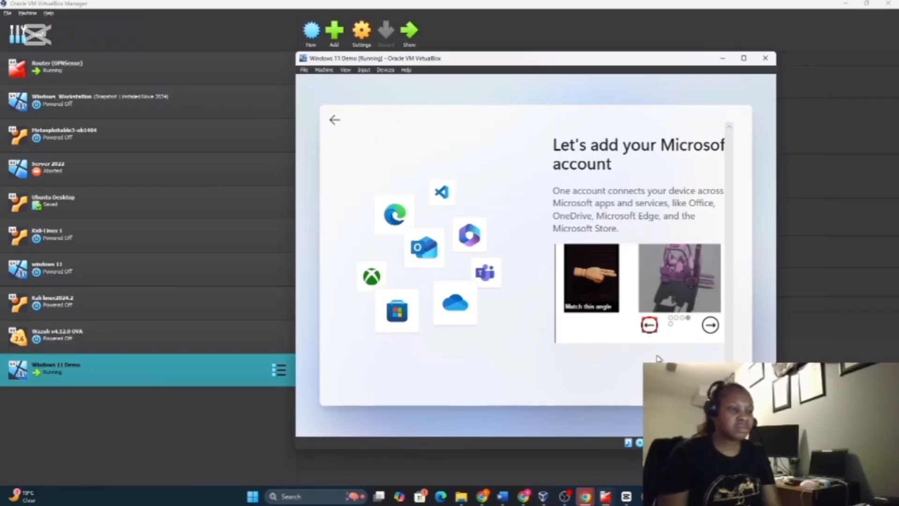
scroll(725, 259, "down", 2)
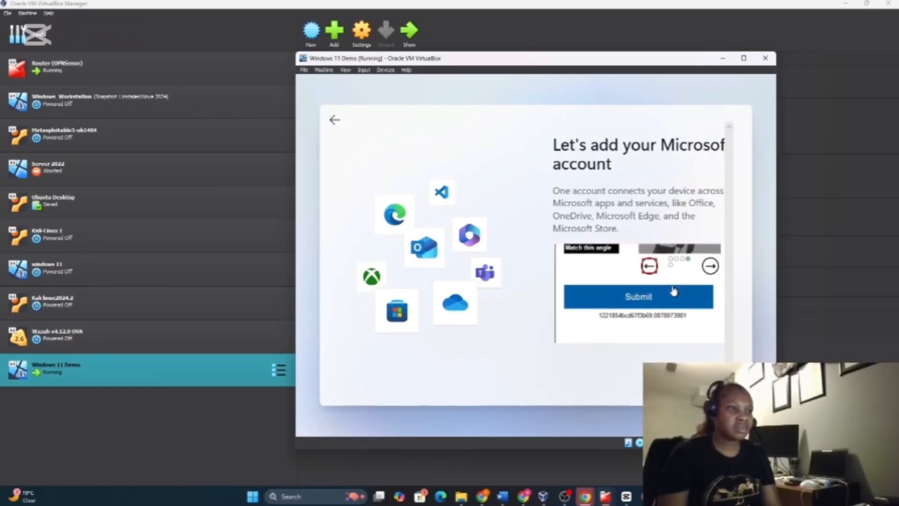
left_click(665, 292)
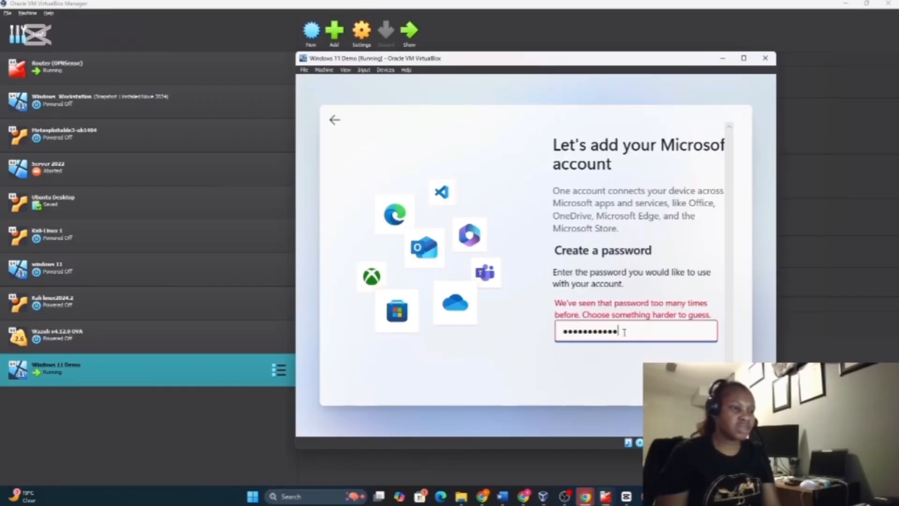
Replace the rejected password with a stronger one and submit it
key("BackSpace")
key("BackSpace")
key("BackSpace")
key("BackSpace")
key("BackSpace")
key("BackSpace")
key("BackSpace")
key("BackSpace")
key("BackSpace")
key("BackSpace")
key("BackSpace")
key("BackSpace")
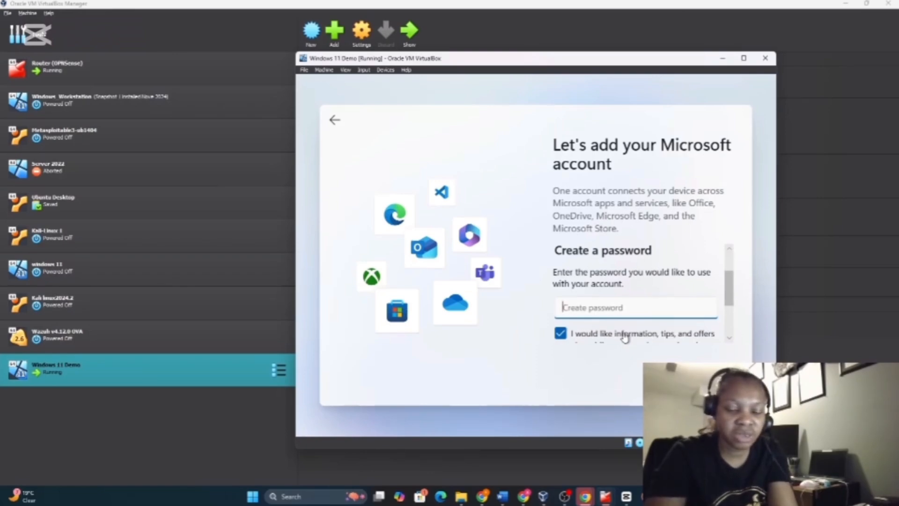
type("•••••••")
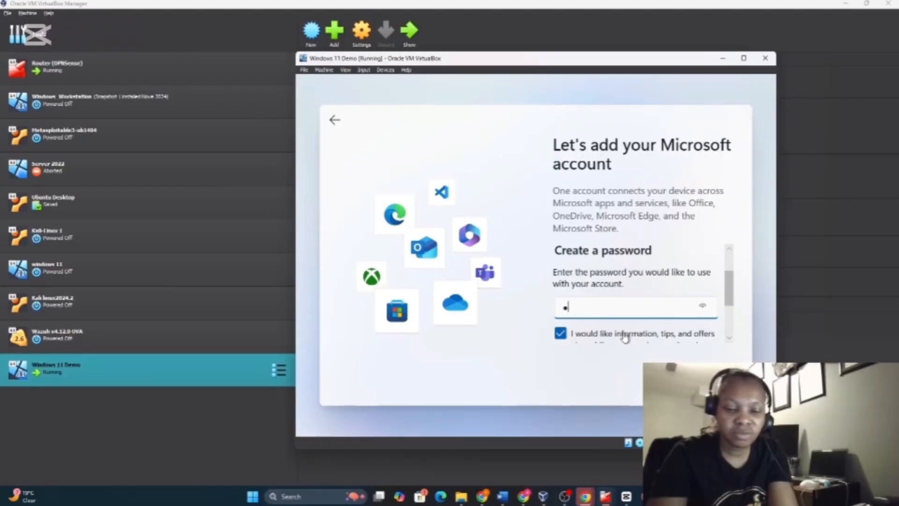
type("••")
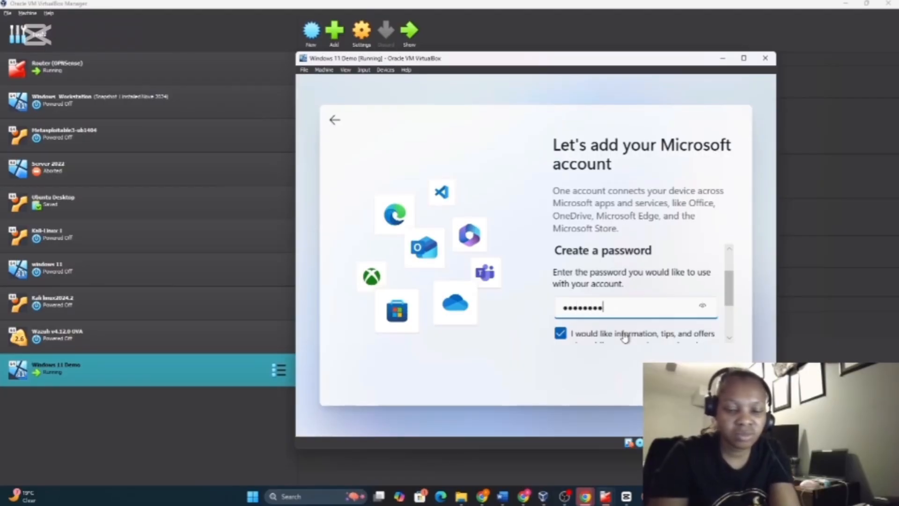
type("•")
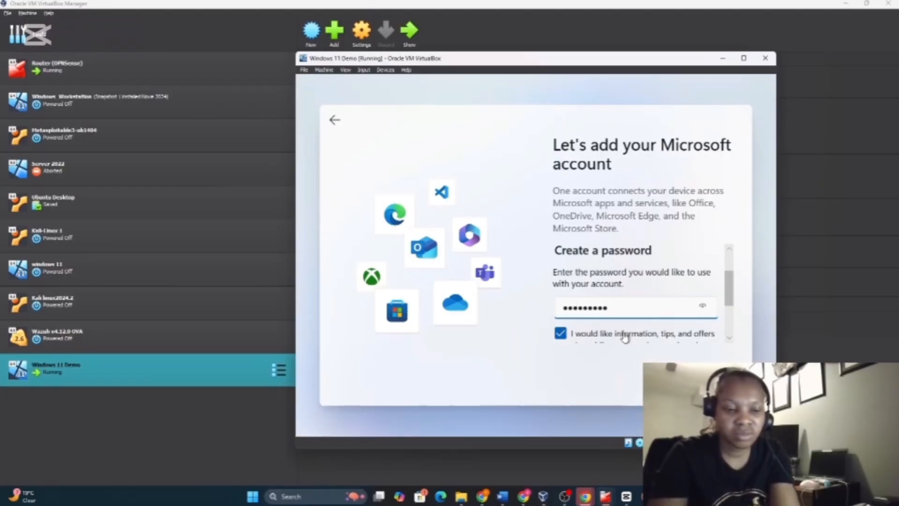
scroll(665, 323, "down", 2)
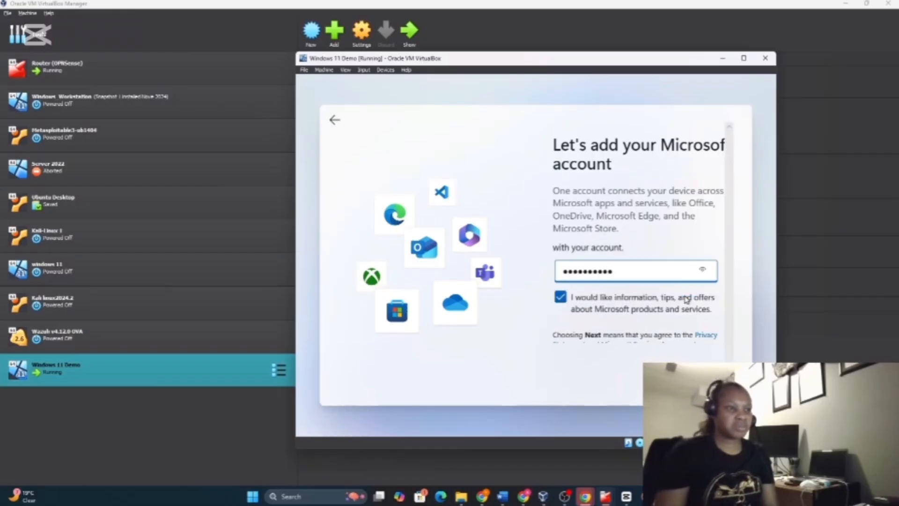
key("Return")
Enter first name 'windows' and last name '11', then continue past security info
type("windows")
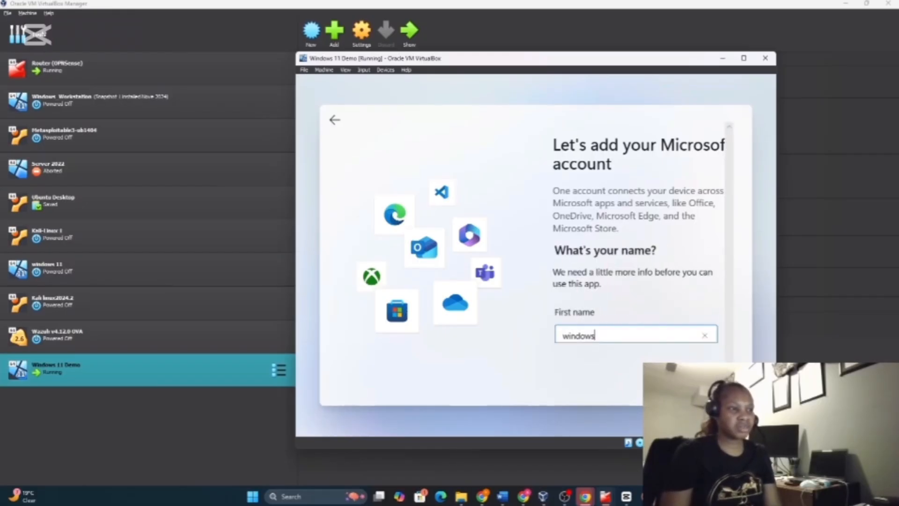
key("Tab")
type("11")
scroll(704, 345, "down", 1)
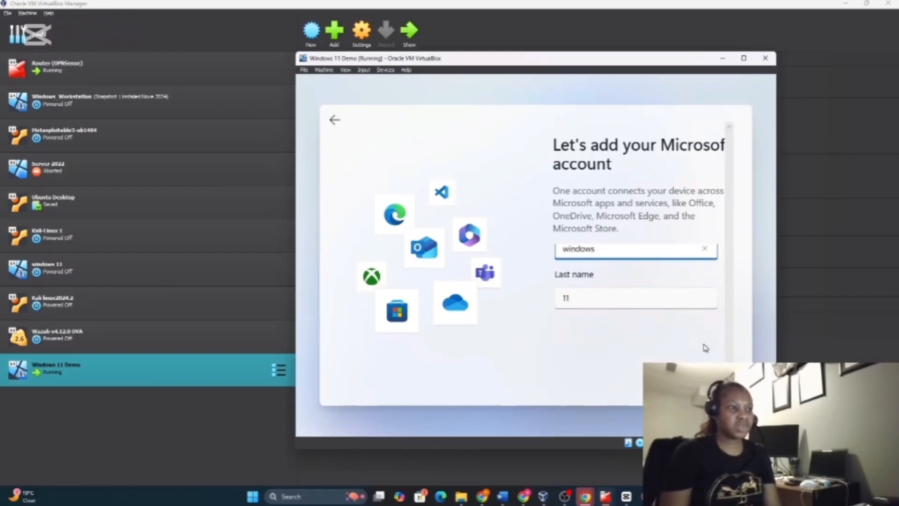
key("Return")
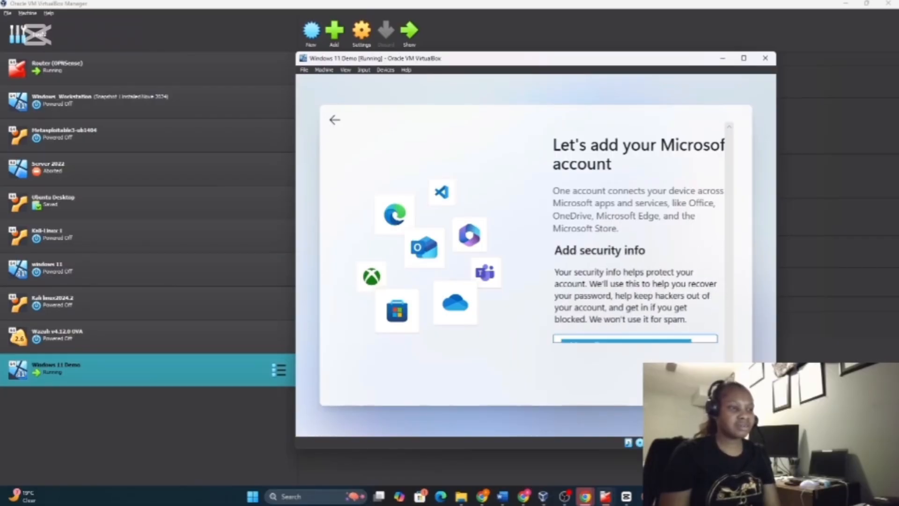
scroll(708, 313, "down", 1)
left_click(705, 382)
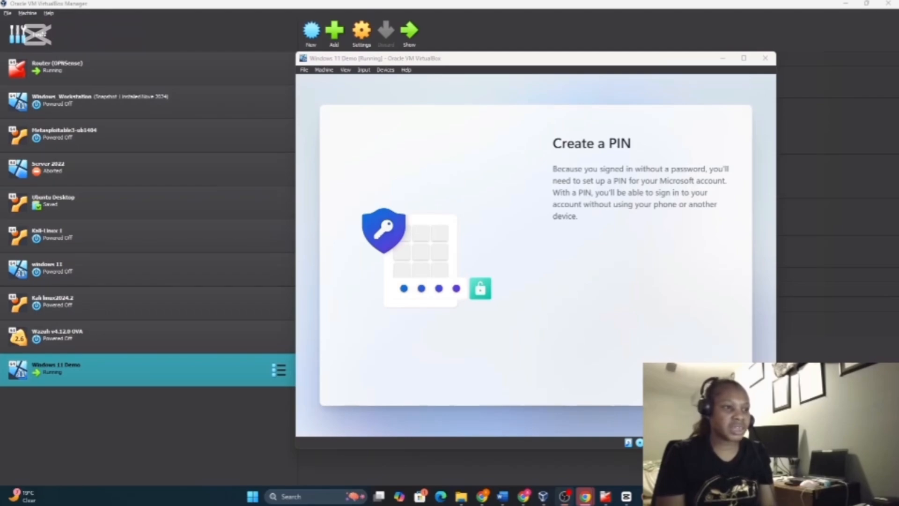
Create a four-digit sign-in PIN, confirm it, and submit it
left_click(693, 375)
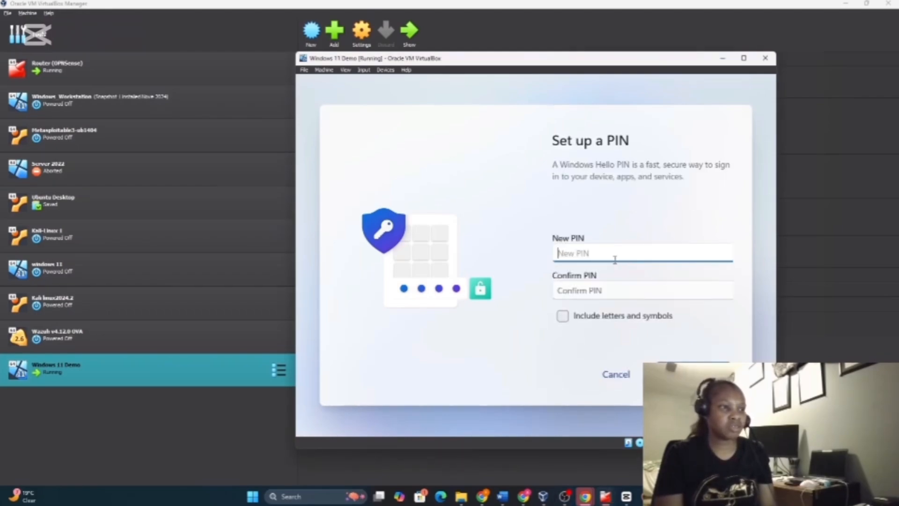
type("12")
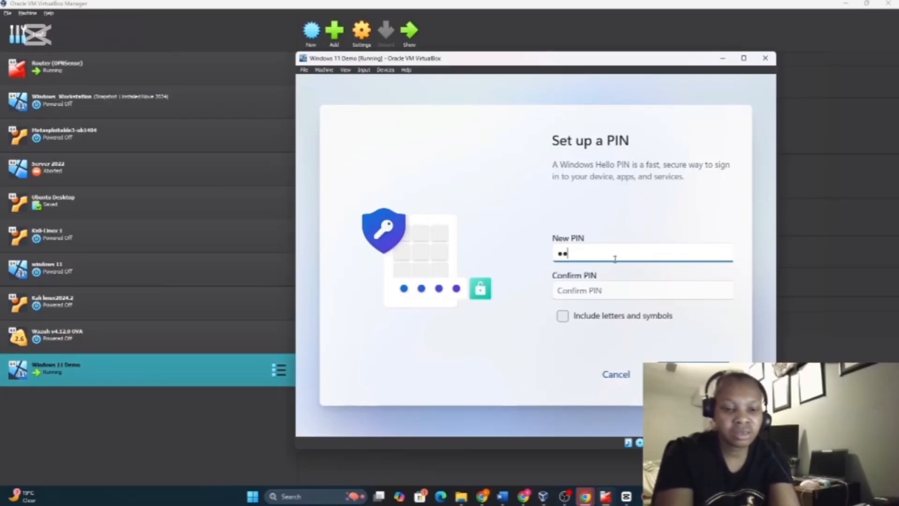
type("34")
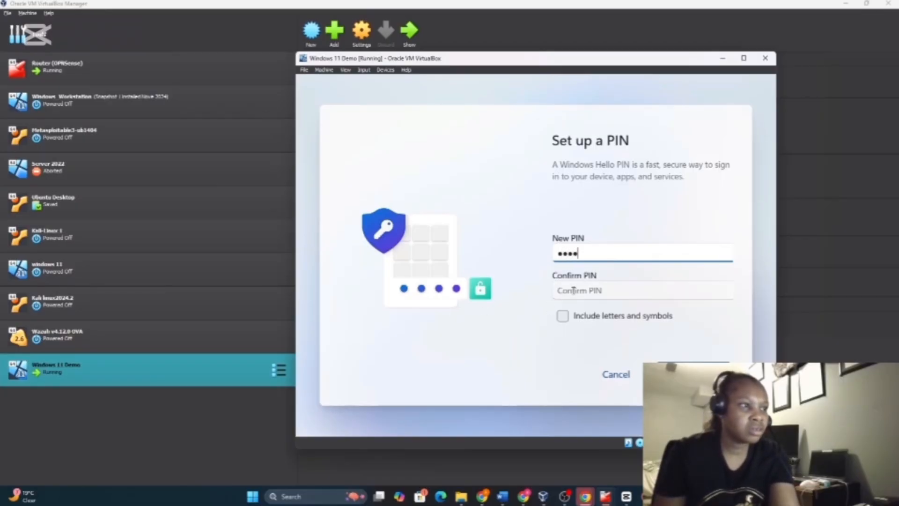
left_click(573, 290)
type("123")
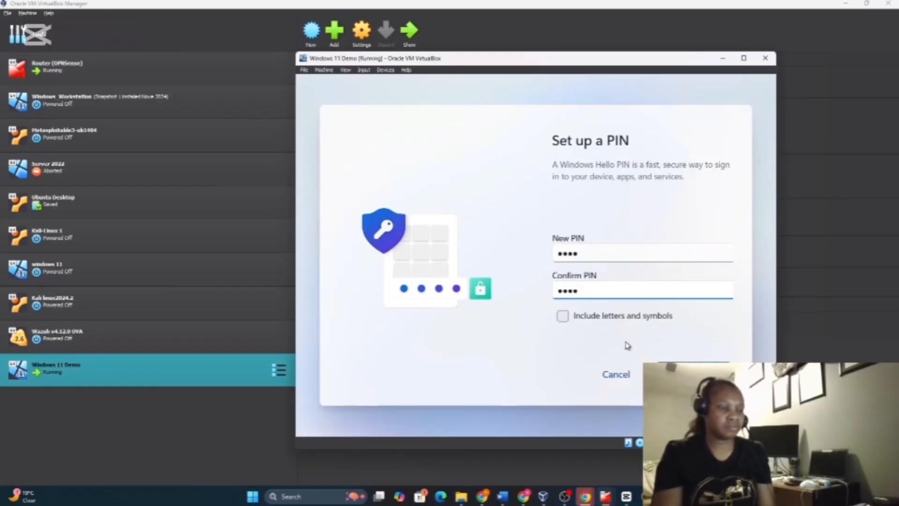
left_click(694, 373)
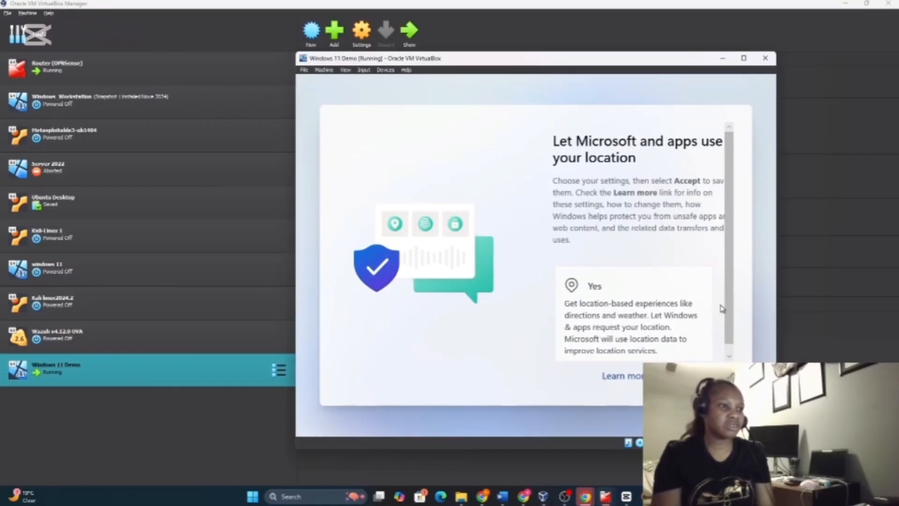
Turn off location access and Find my device, accepting each choice
scroll(712, 350, "down", 1)
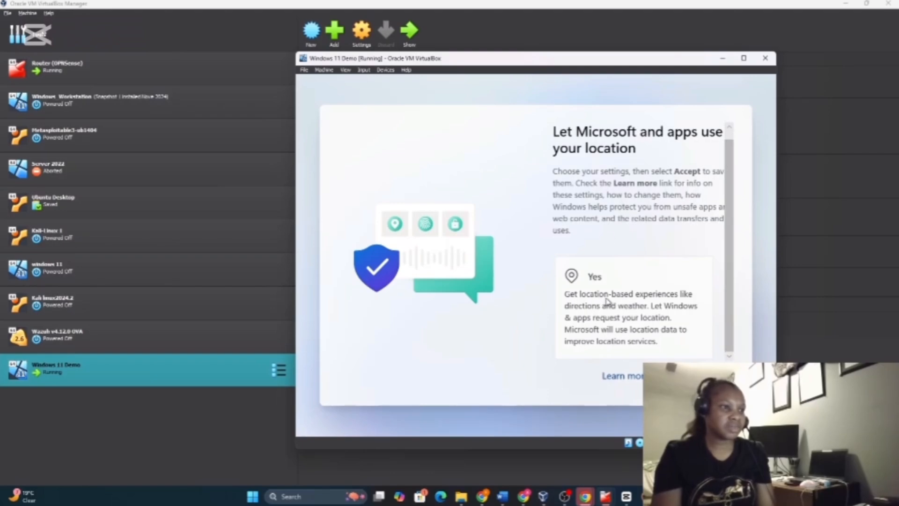
scroll(615, 320, "down", 3)
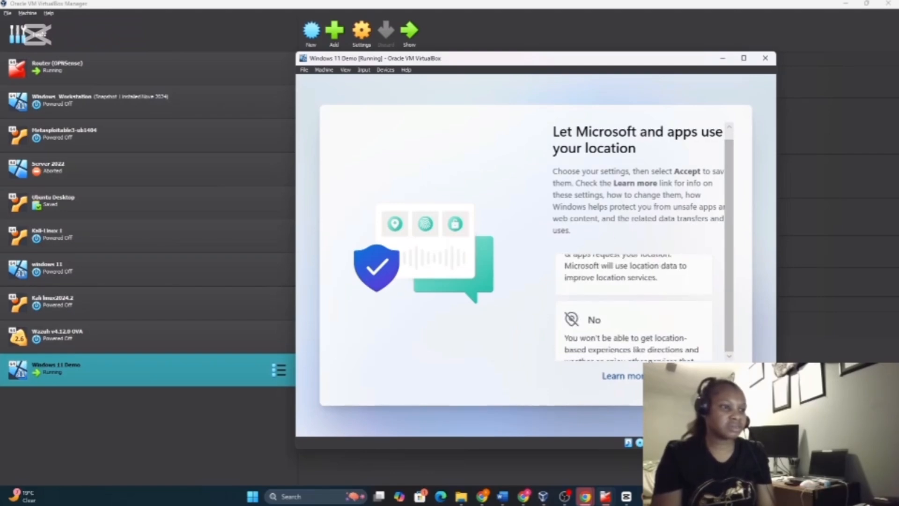
left_click(612, 311)
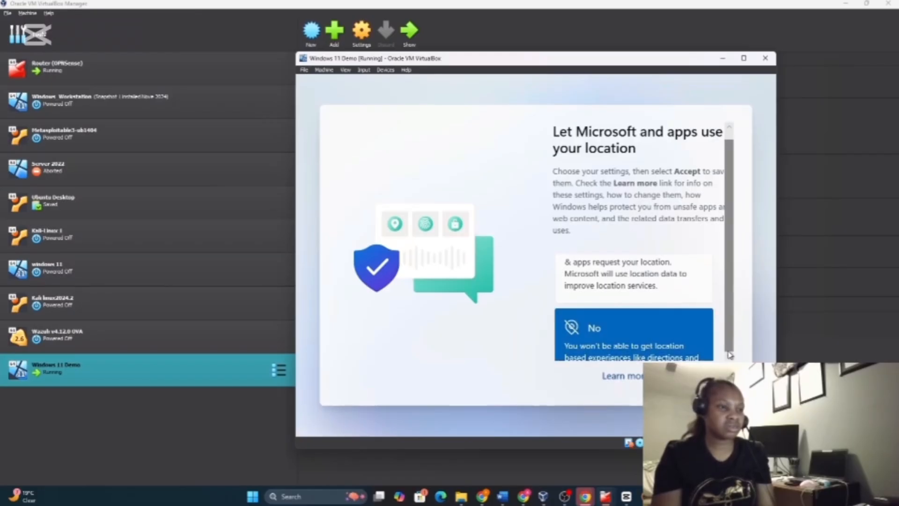
left_click(698, 376)
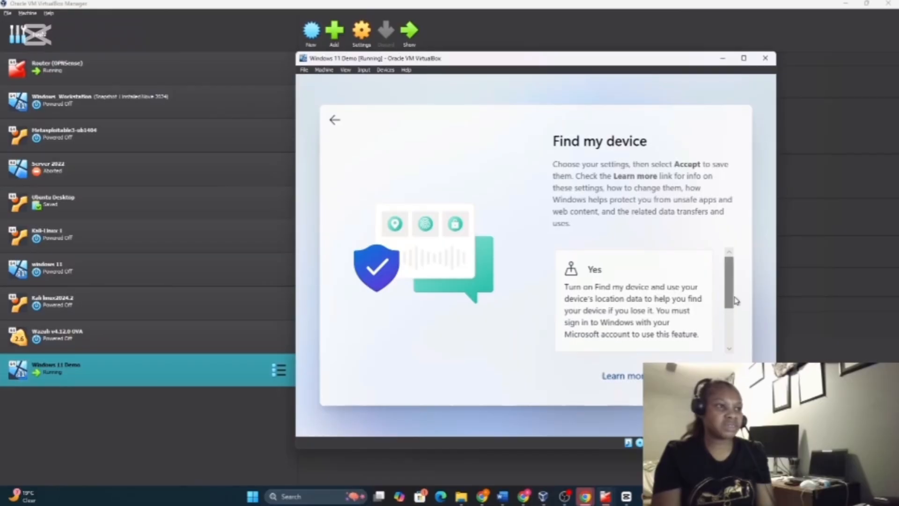
mouse_move(730, 304)
left_mouse_down()
mouse_move(727, 334)
mouse_move(726, 318)
left_mouse_up()
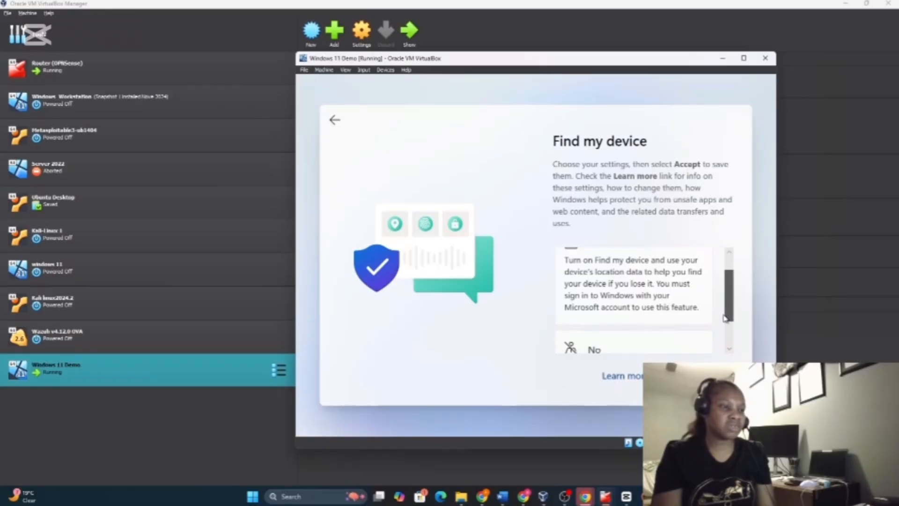
scroll(605, 333, "down", 2)
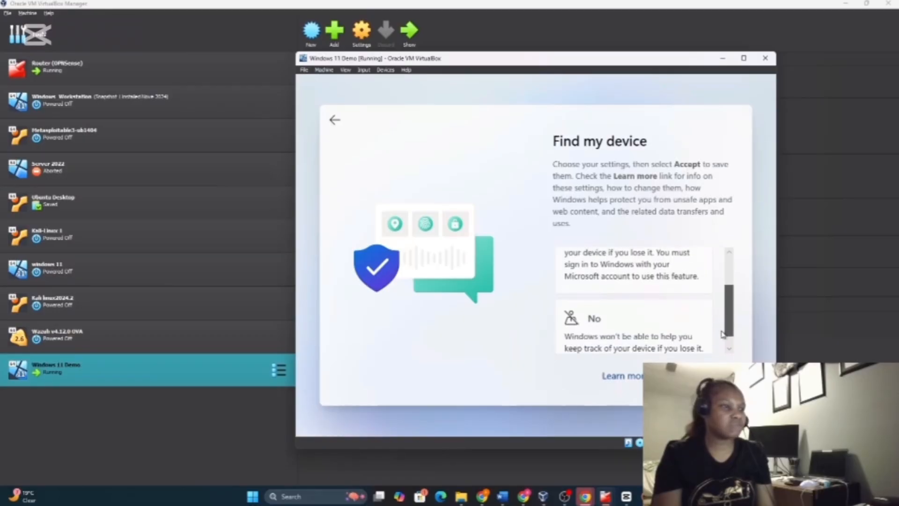
left_click(605, 333)
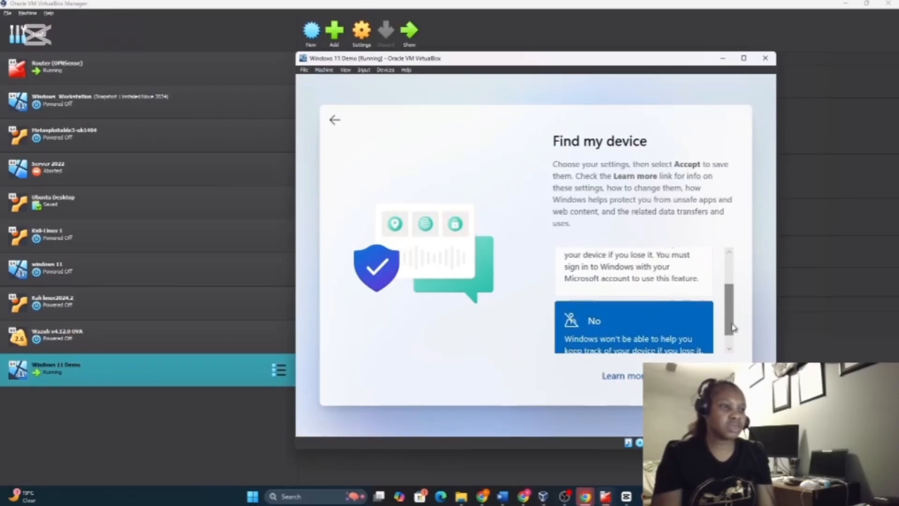
left_click_drag(734, 328, 733, 336)
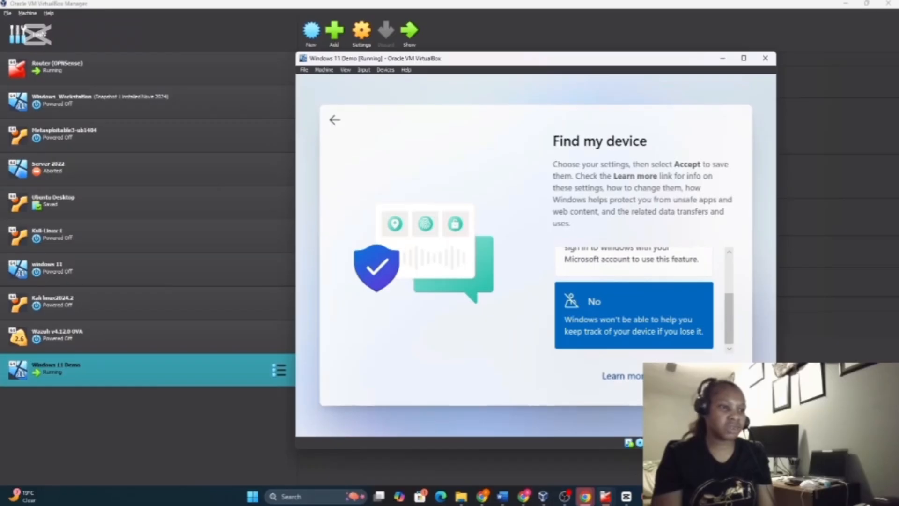
left_click(719, 385)
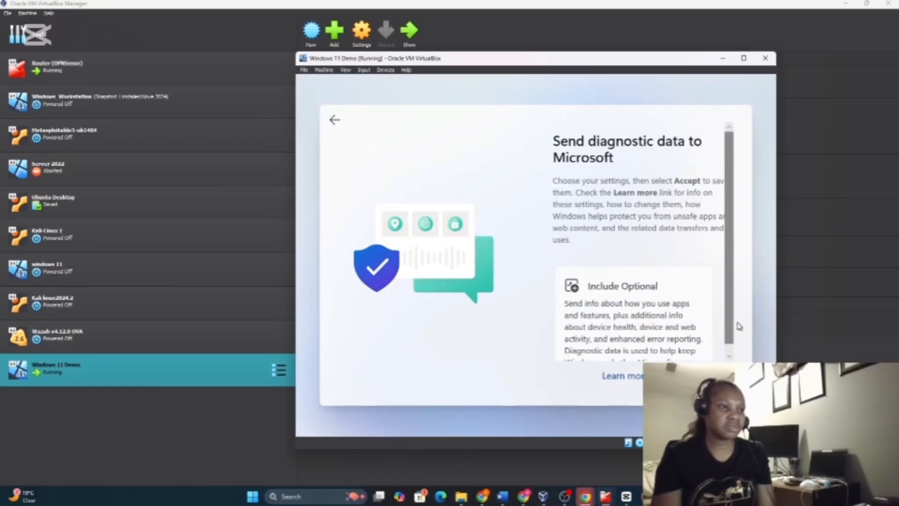
Include optional diagnostic data, decline inking and typing data, and allow tailored experiences
left_click_drag(733, 329, 729, 359)
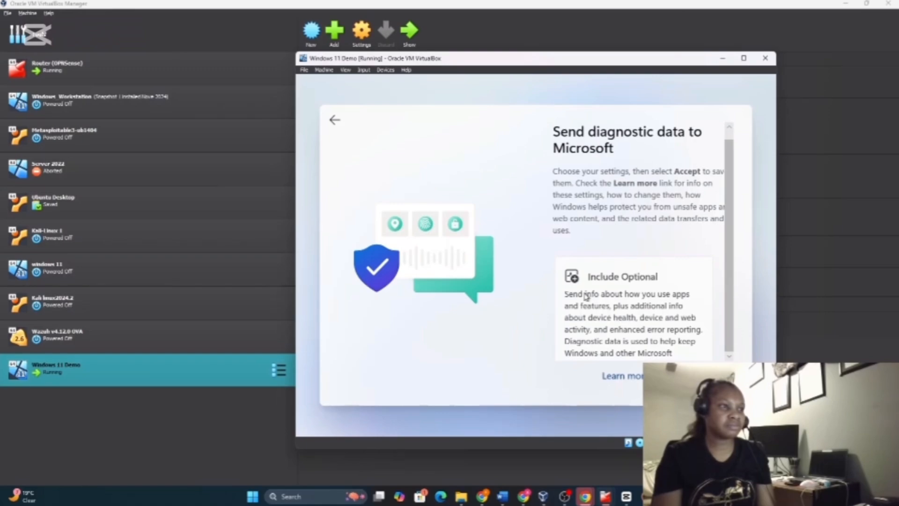
scroll(732, 297, "up", 1)
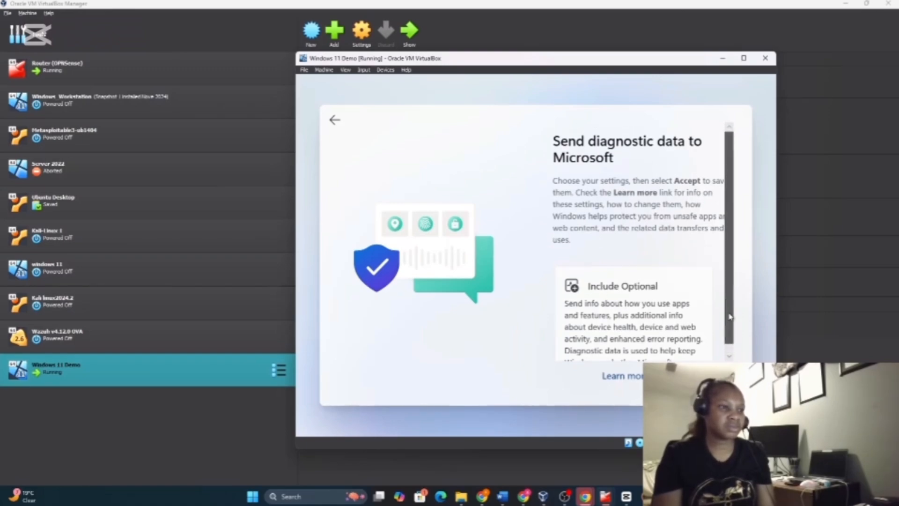
scroll(732, 296, "down", 1)
left_click(660, 339)
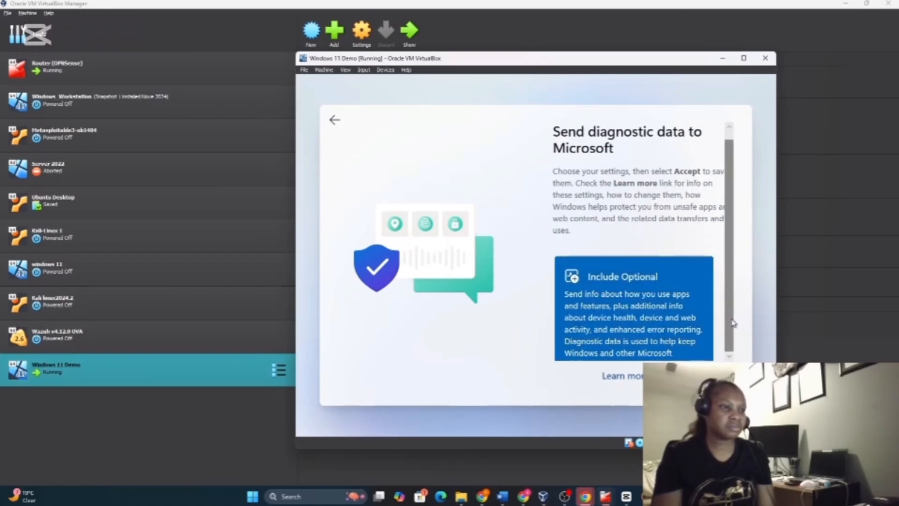
left_click(696, 376)
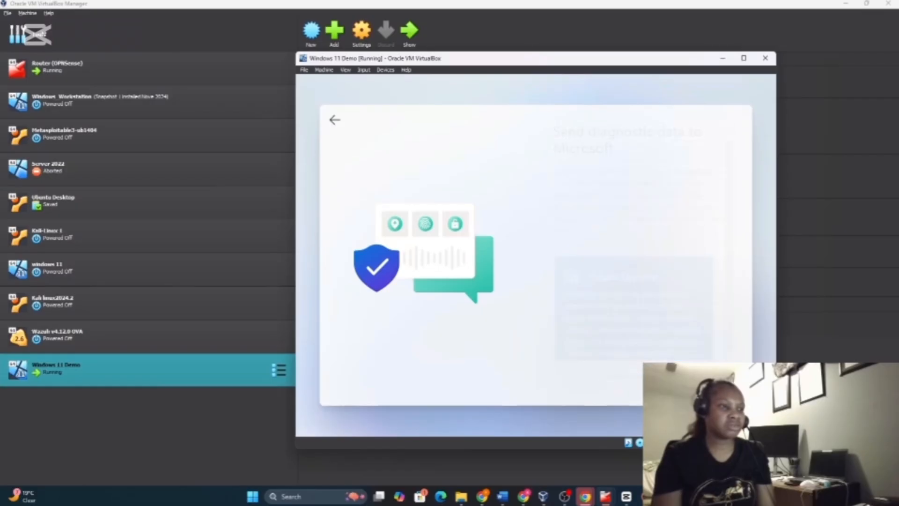
scroll(739, 298, "down", 3)
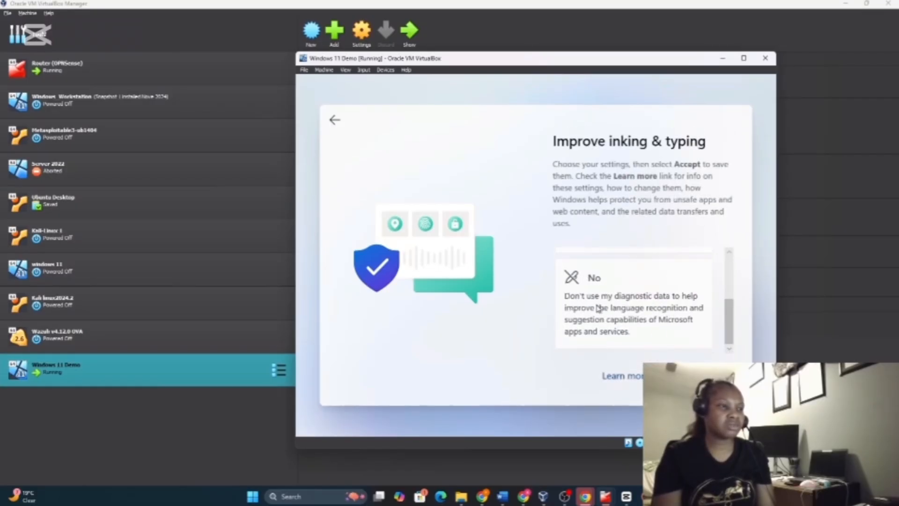
left_click(673, 317)
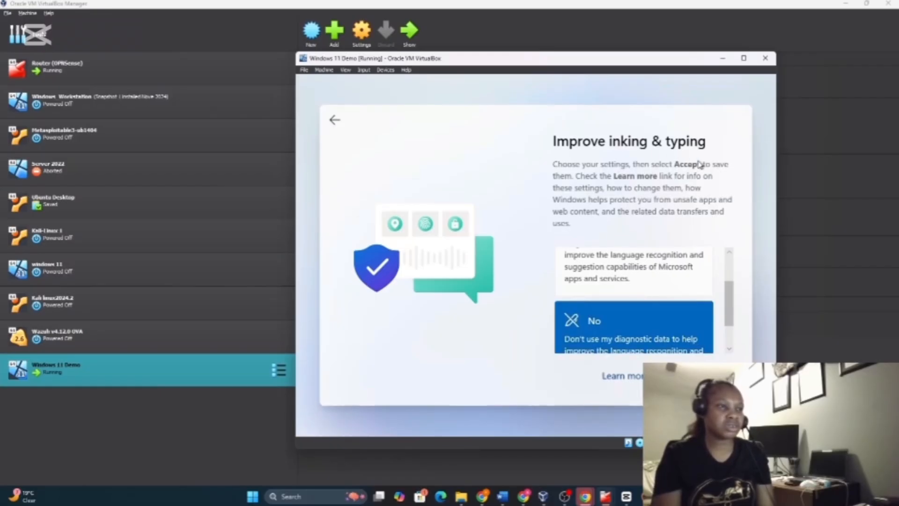
left_click_drag(733, 299, 733, 277)
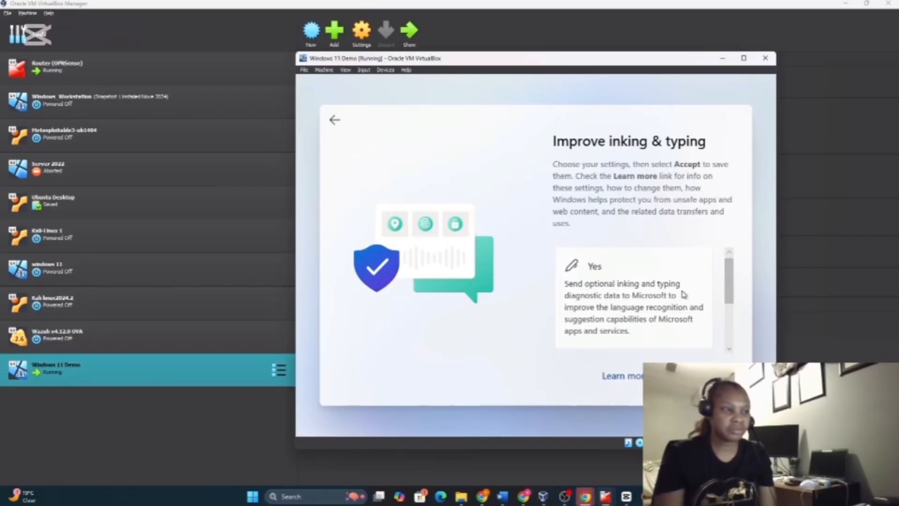
left_click(698, 376)
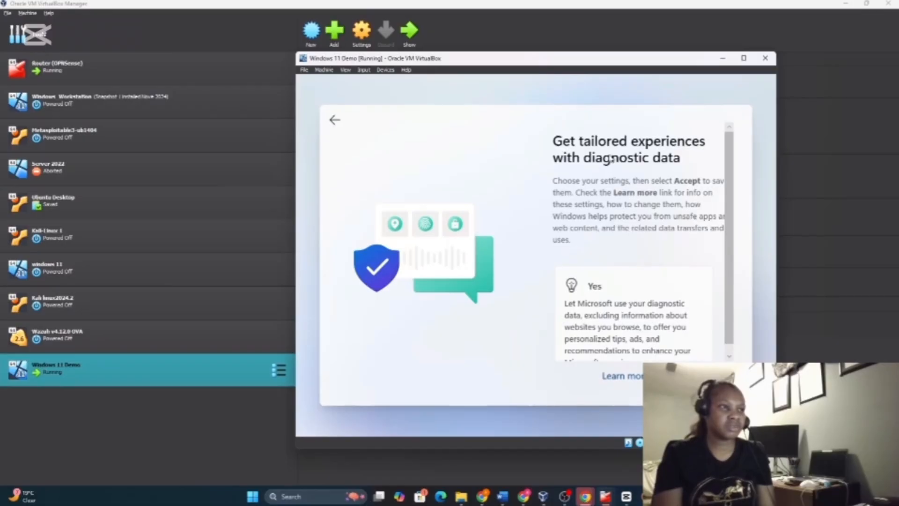
scroll(723, 341, "down", 1)
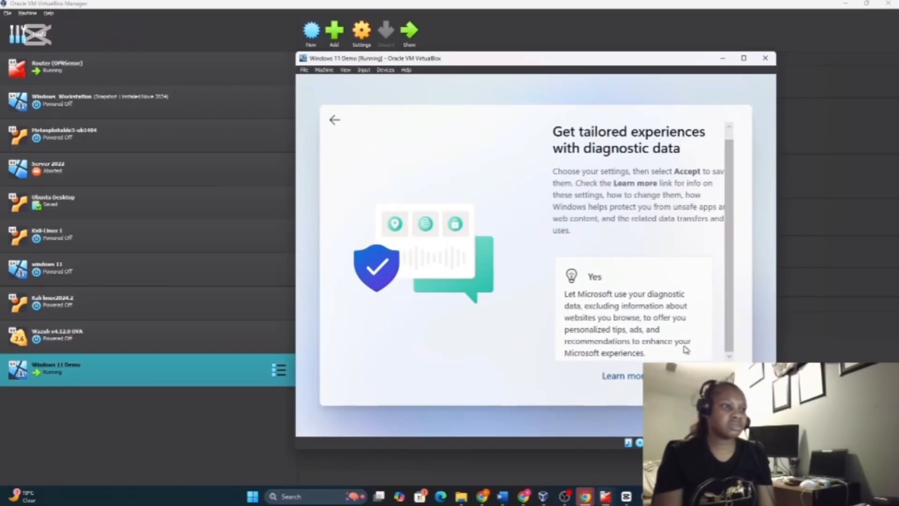
left_click(655, 324)
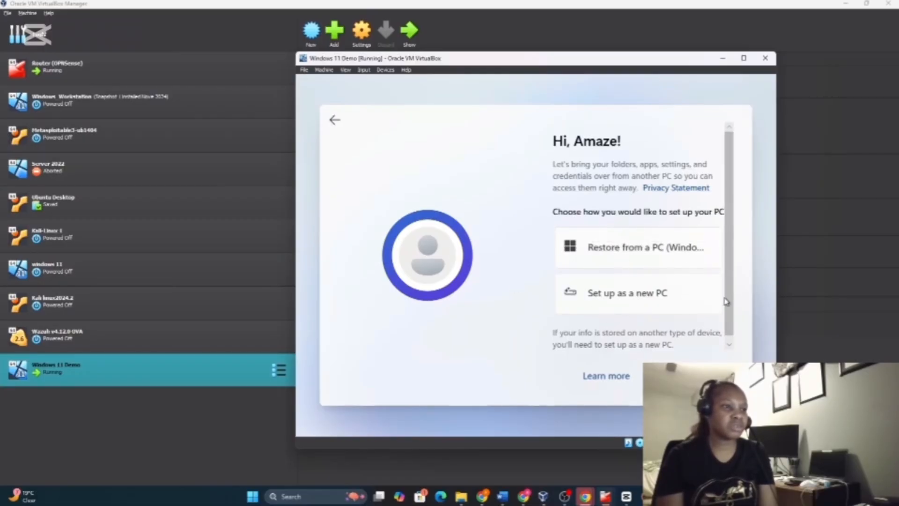
Choose 'Set up as a new PC' instead of restoring, and continue
left_click(725, 342)
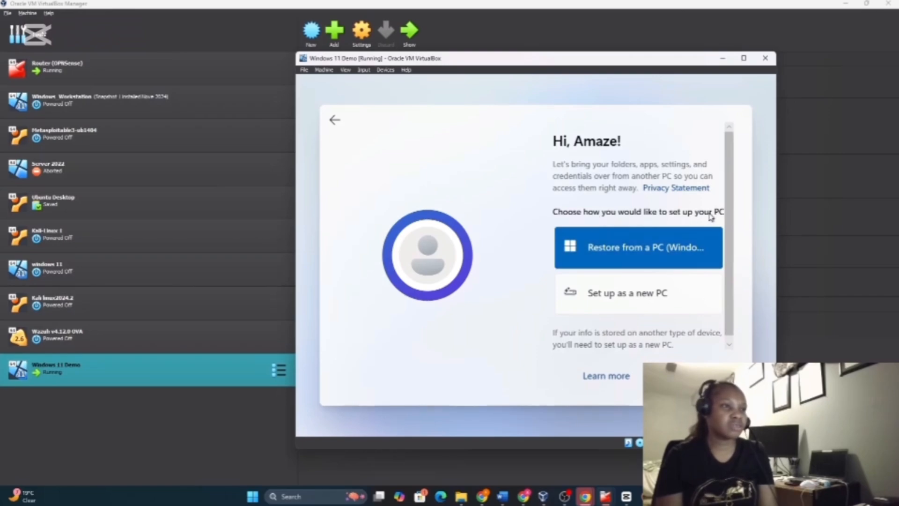
left_click(600, 301)
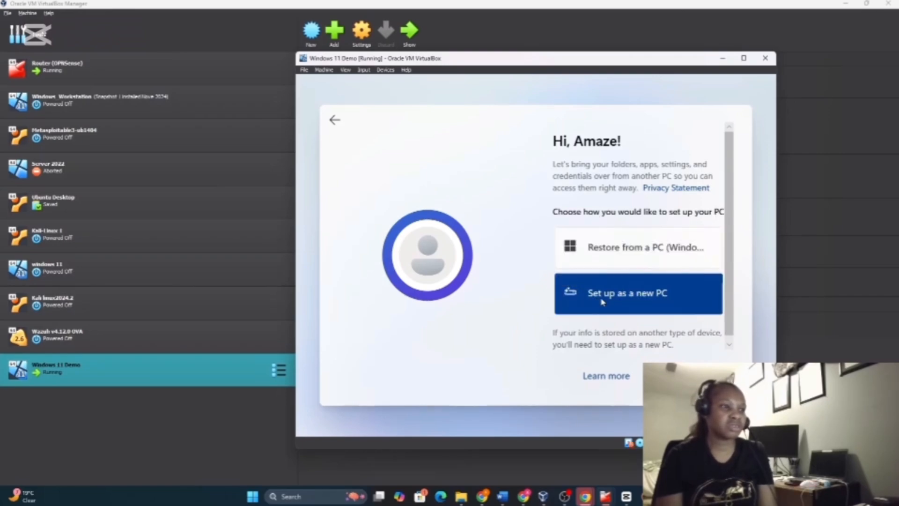
left_click(691, 377)
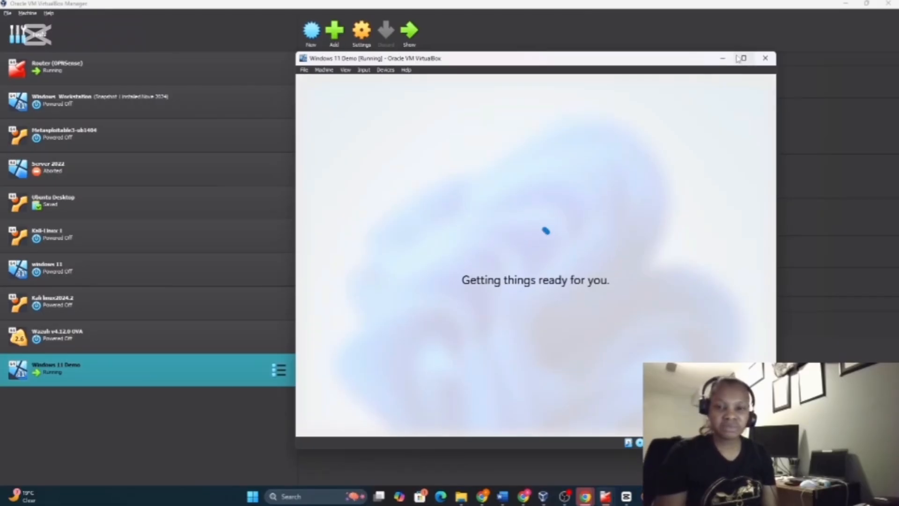
mouse_move(743, 58)
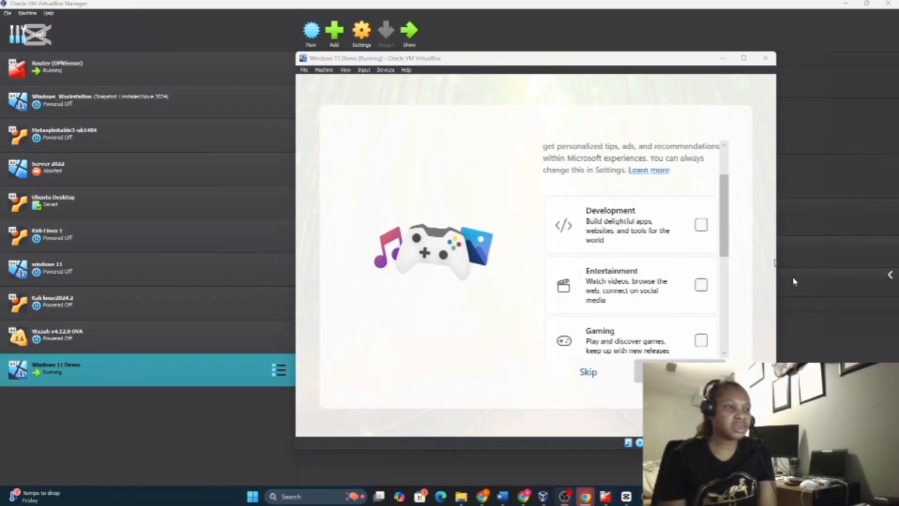
Skip the experience customization and phone-linking steps
left_click_drag(724, 209, 726, 181)
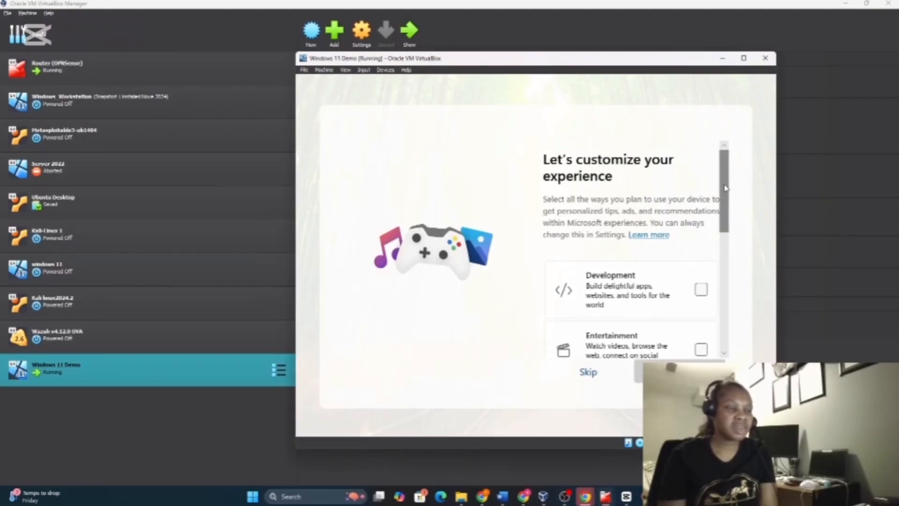
scroll(644, 217, "down", 3)
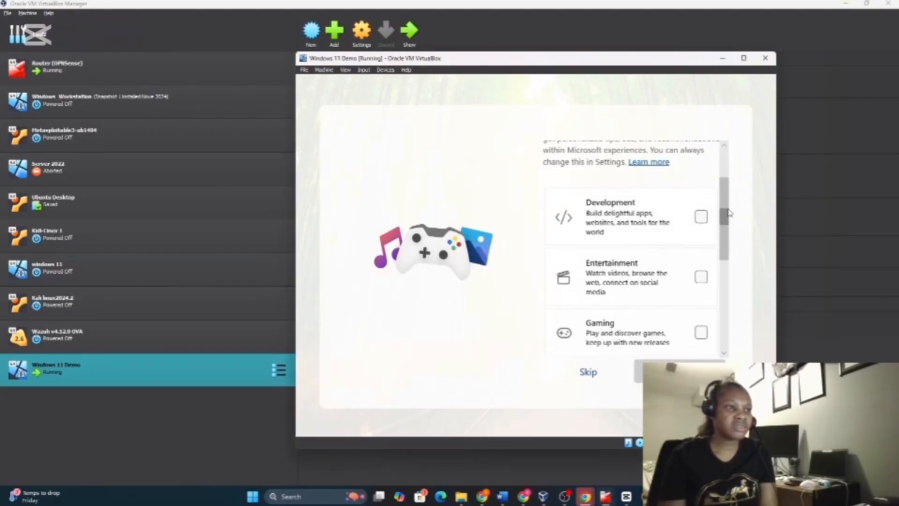
left_click_drag(725, 212, 720, 319)
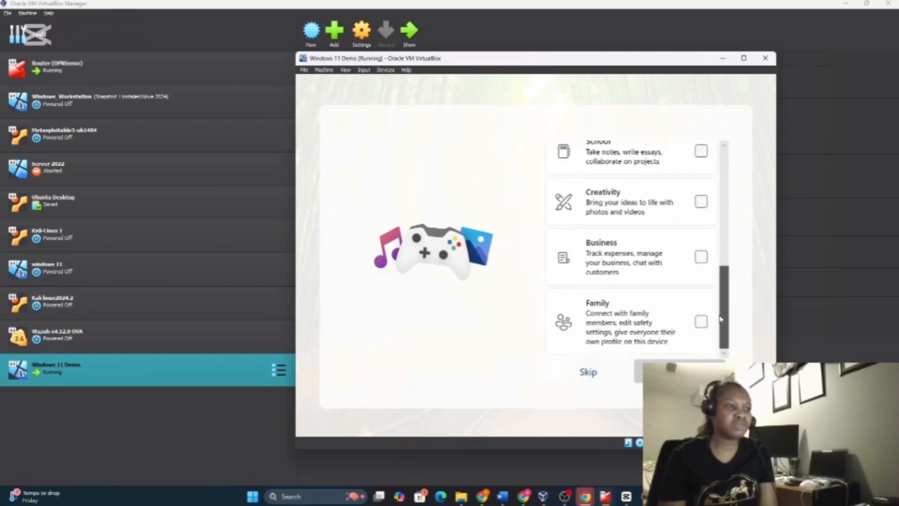
left_click(588, 371)
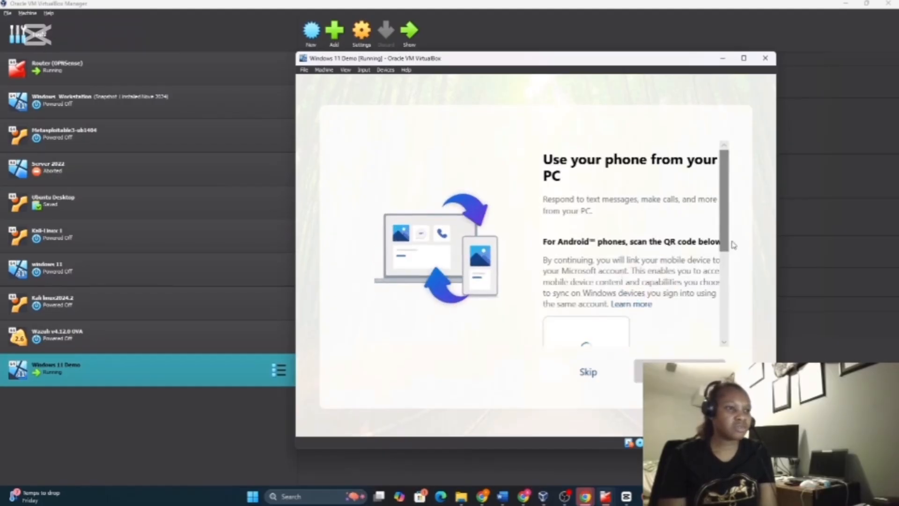
scroll(726, 253, "down", 2)
scroll(725, 248, "down", 2)
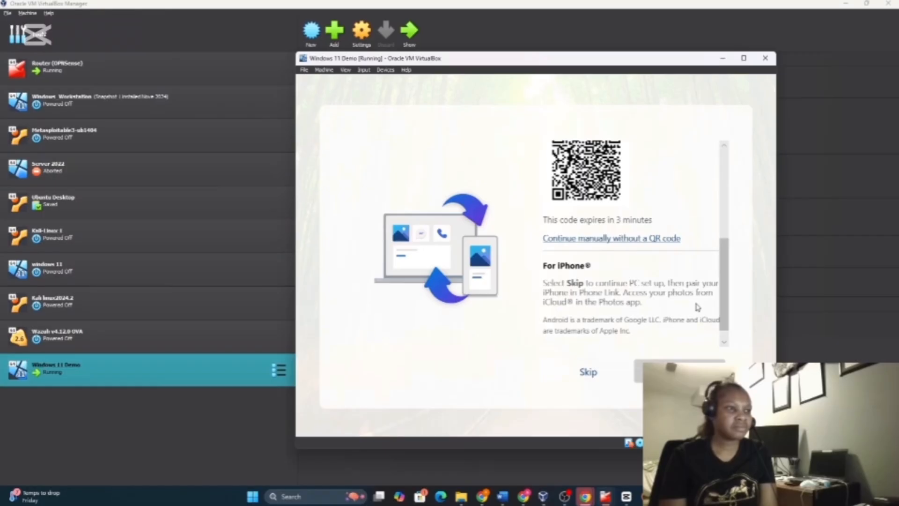
left_click(589, 372)
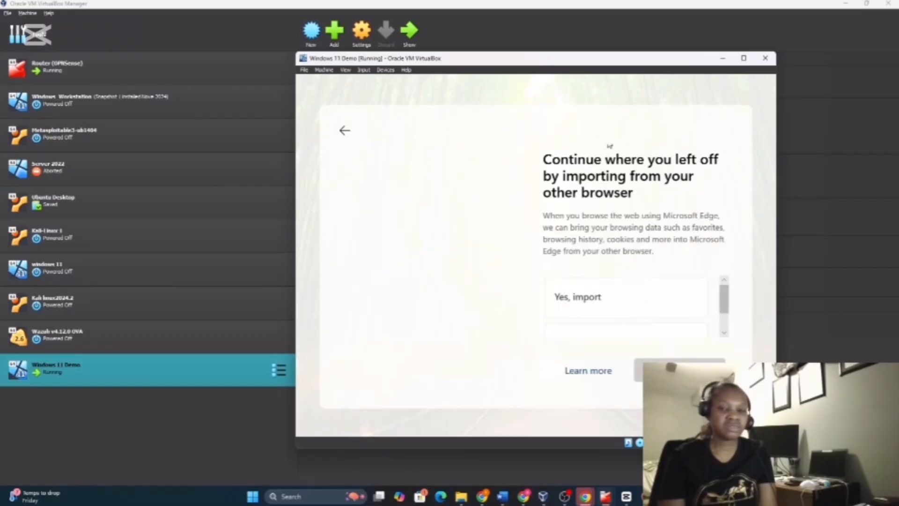
Choose 'Not now' for importing data from another browser and continue
mouse_move(724, 299)
left_mouse_down()
mouse_move(721, 319)
mouse_move(722, 295)
left_mouse_up()
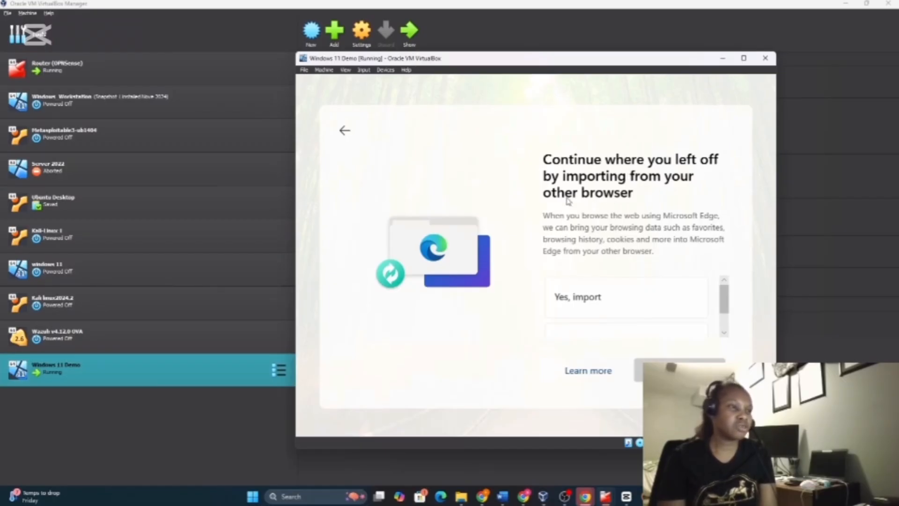
mouse_move(726, 306)
left_mouse_down()
mouse_move(727, 329)
mouse_move(727, 310)
left_mouse_up()
mouse_move(725, 316)
left_mouse_down()
mouse_move(724, 297)
mouse_move(725, 329)
left_mouse_up()
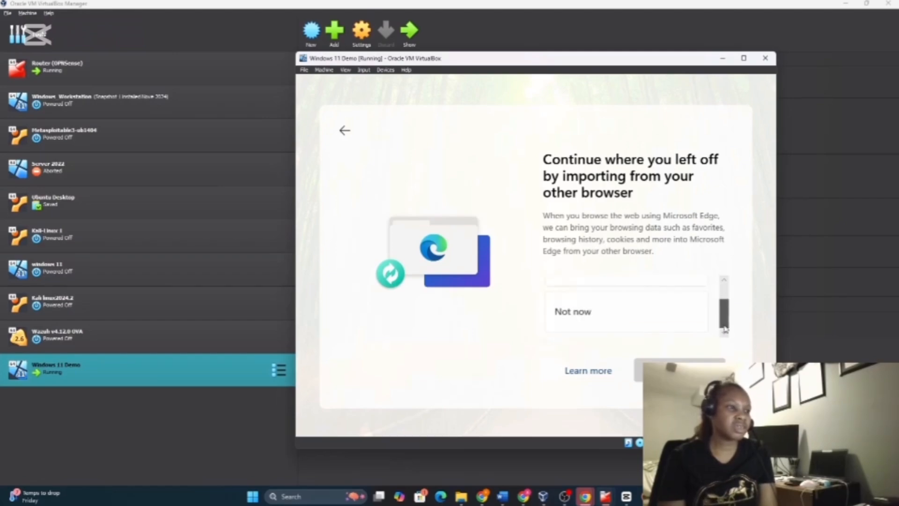
left_click(577, 308)
left_click(698, 370)
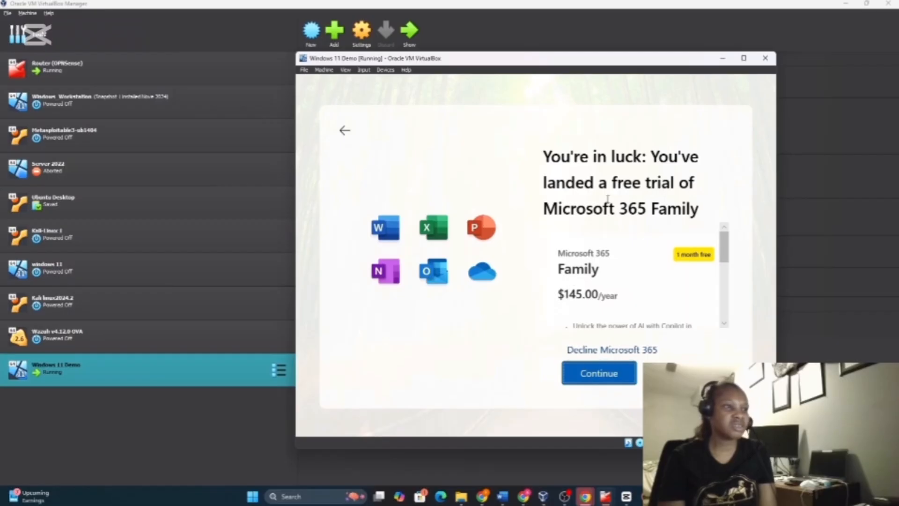
Decline the Microsoft 365 Family trial and Basic offer, and skip PC Game Pass
left_click_drag(724, 264, 727, 321)
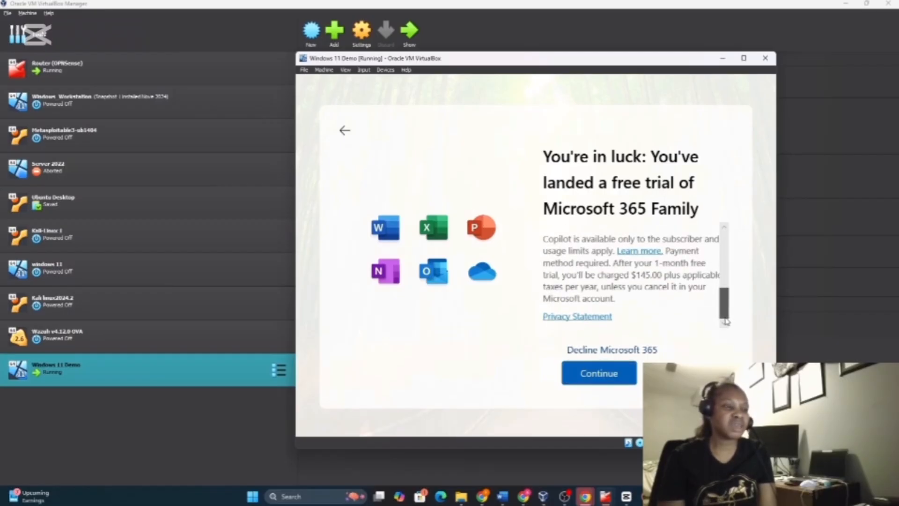
mouse_move(725, 321)
left_mouse_down()
mouse_move(726, 288)
mouse_move(724, 316)
left_mouse_up()
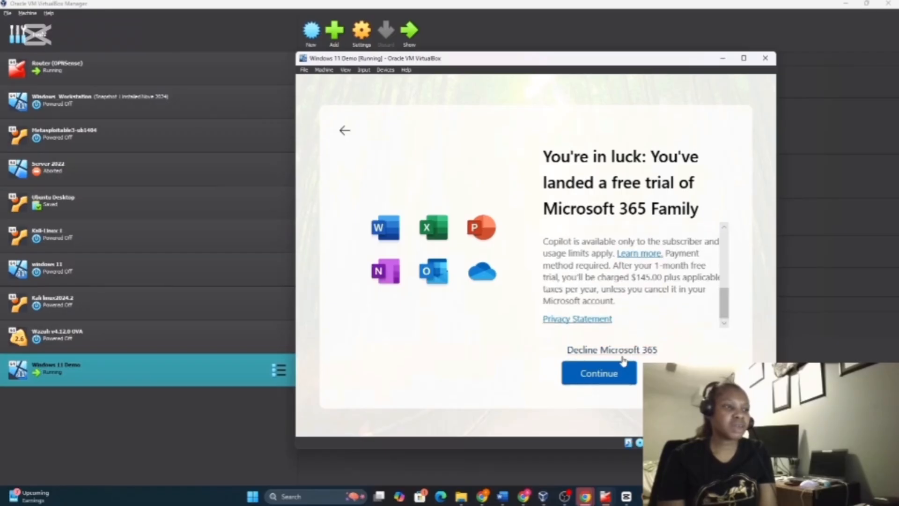
left_click(595, 351)
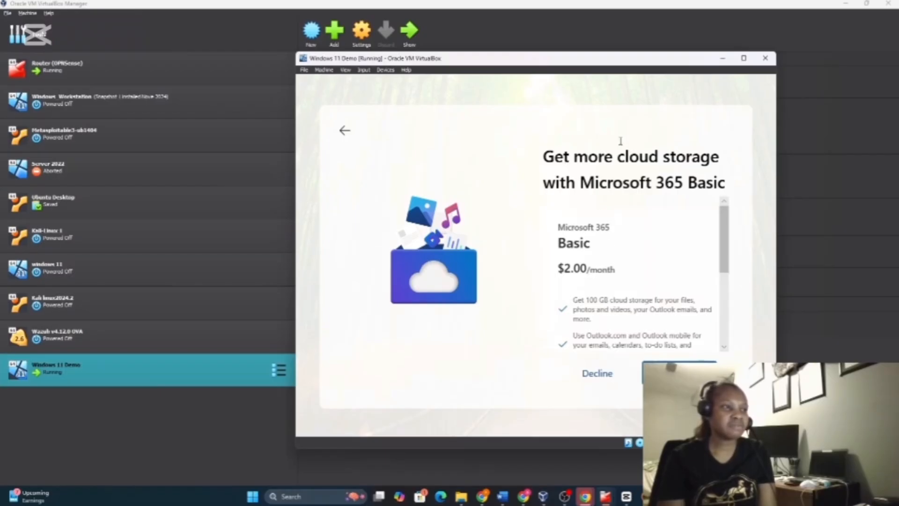
left_click(598, 373)
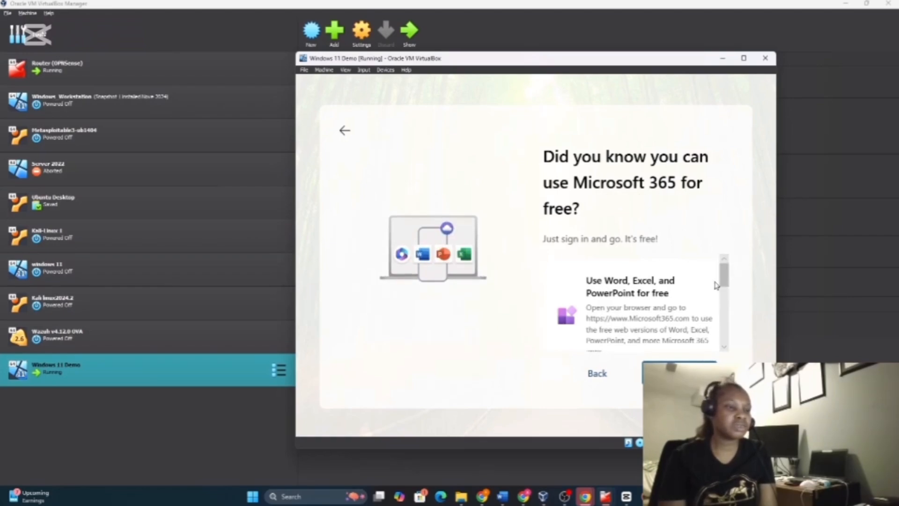
left_click_drag(721, 283, 712, 345)
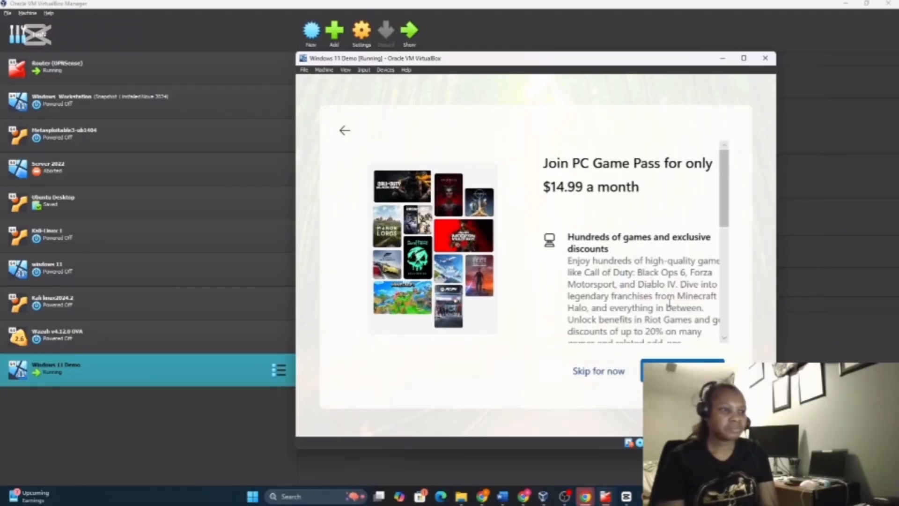
left_click(599, 371)
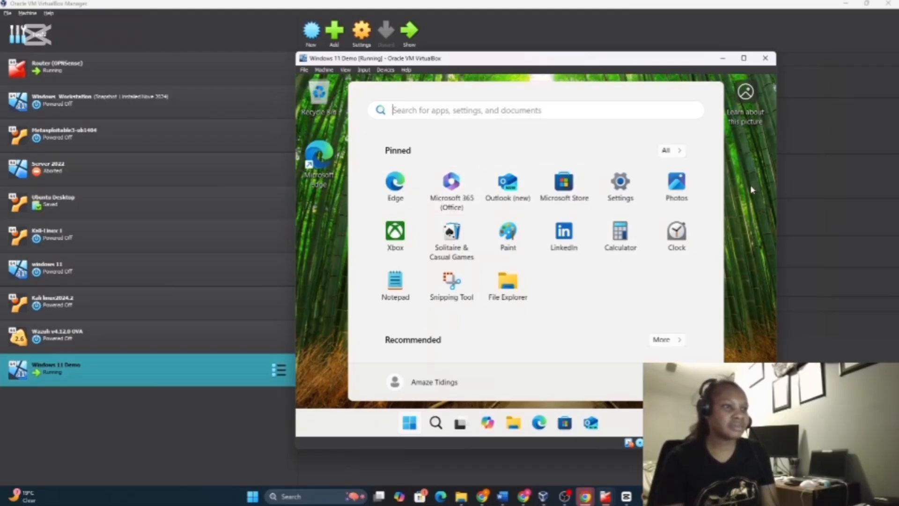
left_click(409, 424)
left_click(409, 423)
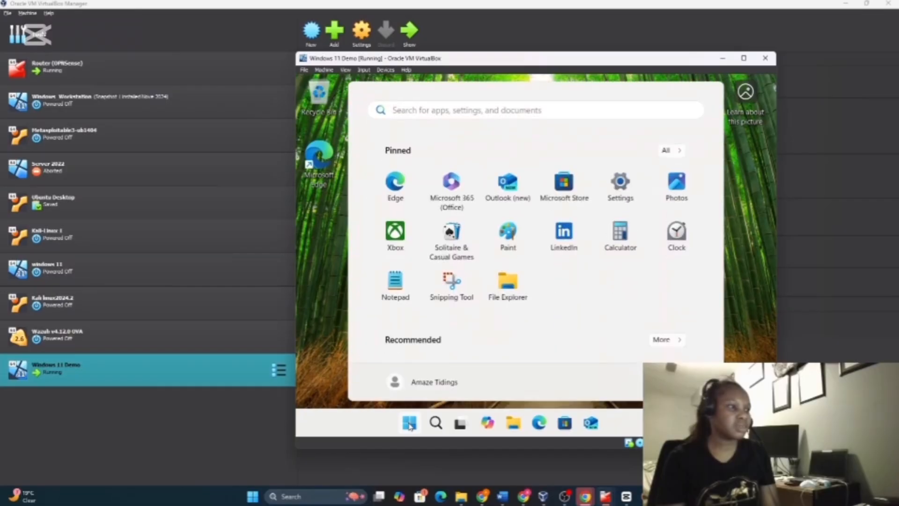
left_click(436, 423)
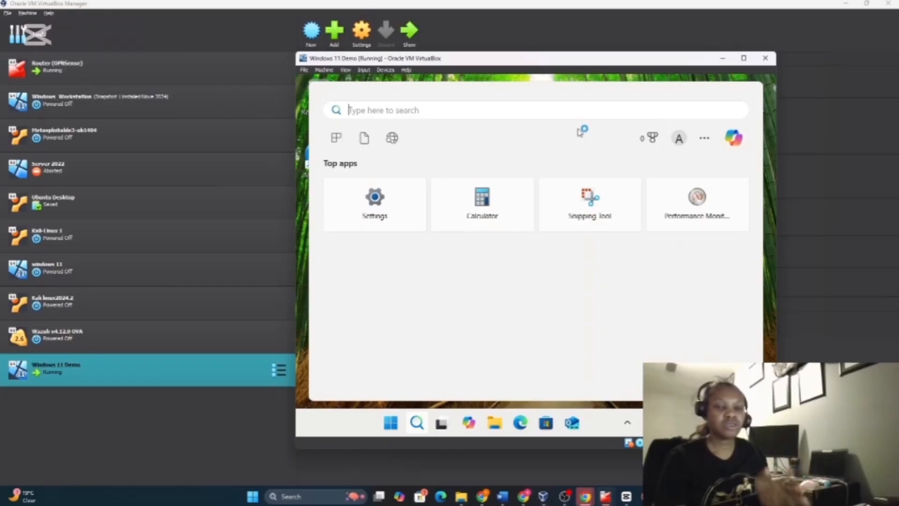
left_click(392, 426)
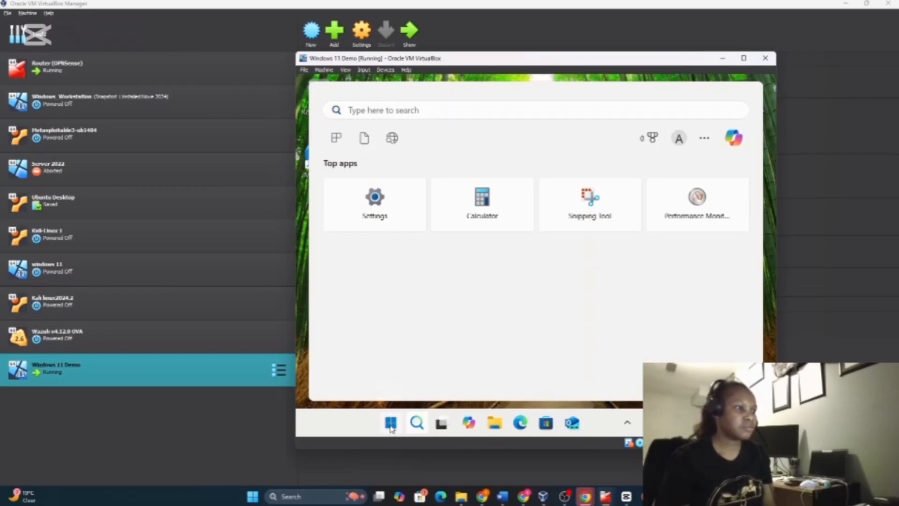
Search the Start menu for 'cmd' and launch Command Prompt in the Windows 11 VM
left_click(469, 113)
type("cm")
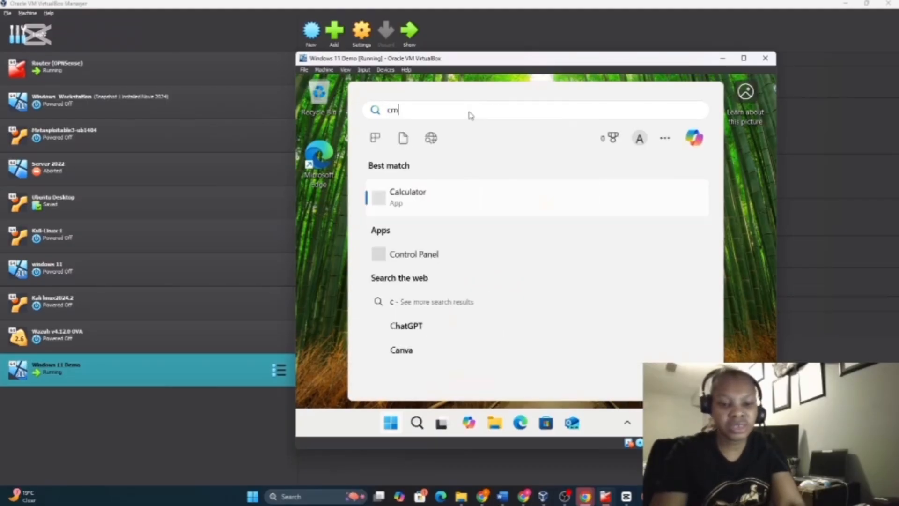
type("d")
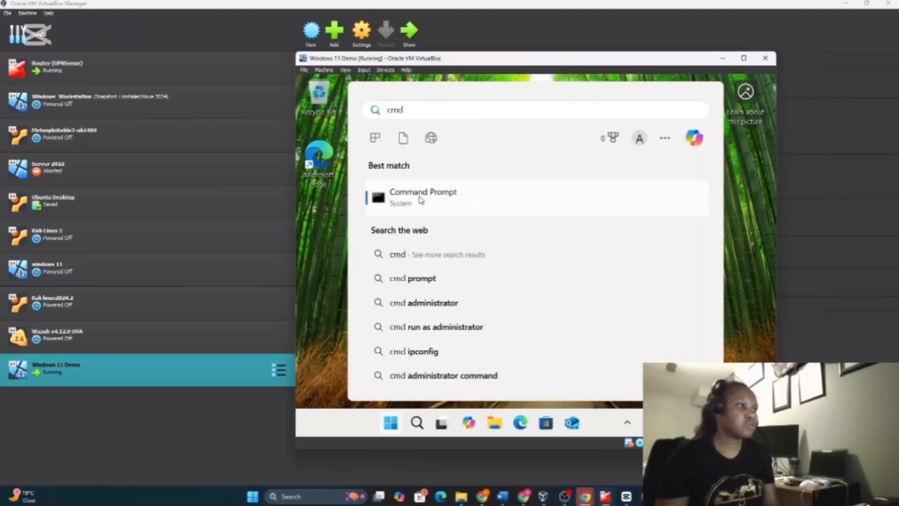
left_click(420, 200)
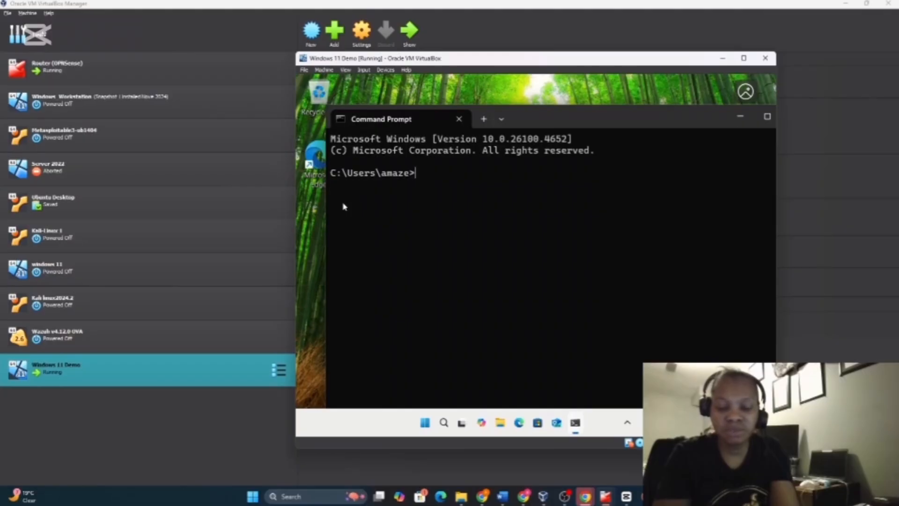
Run ping with no arguments and scroll through its usage help
type("ping")
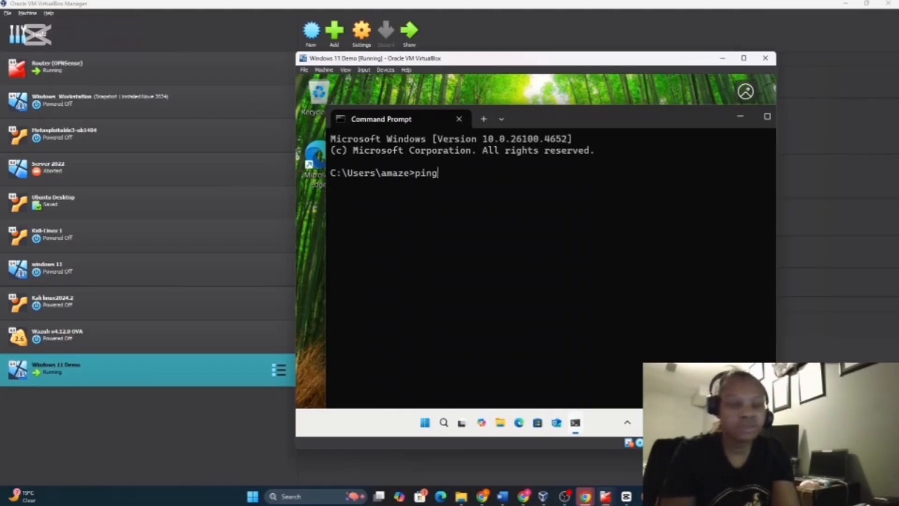
key("Return")
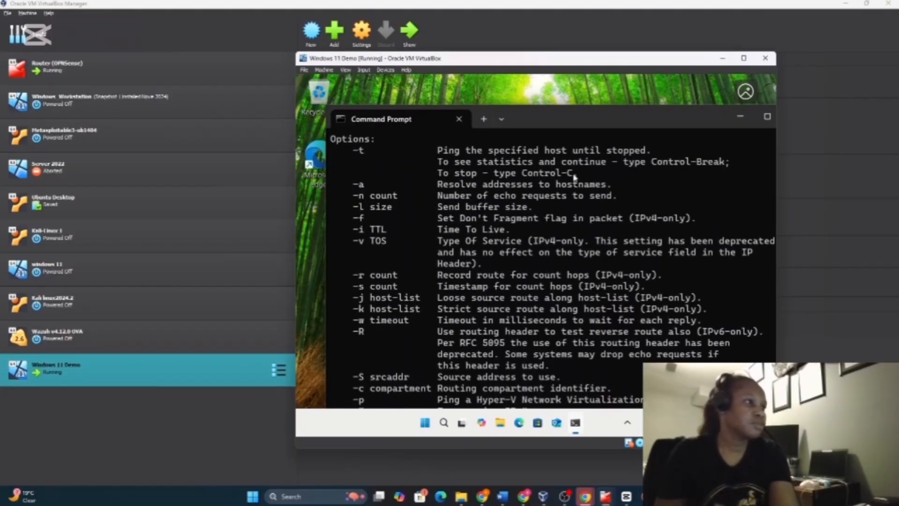
scroll(504, 214, "up", 1)
scroll(504, 215, "up", 3)
scroll(499, 205, "down", 3)
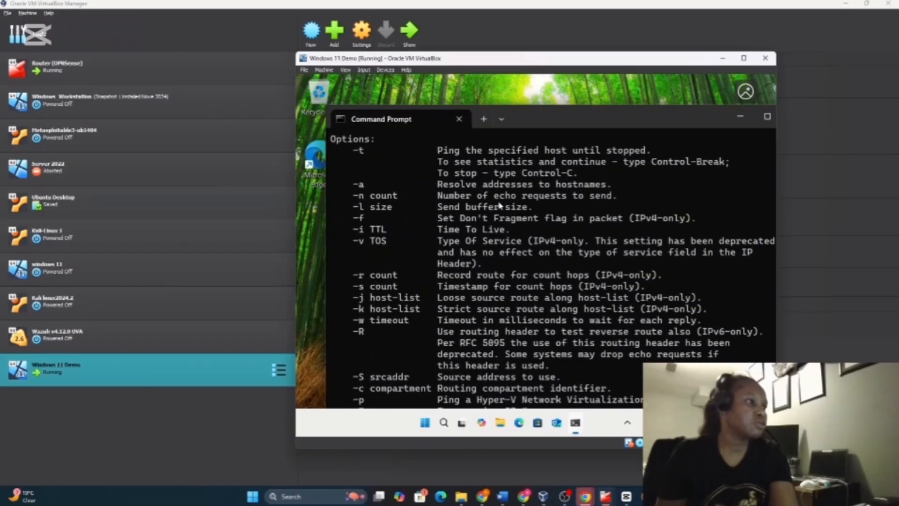
scroll(501, 234, "up", 4)
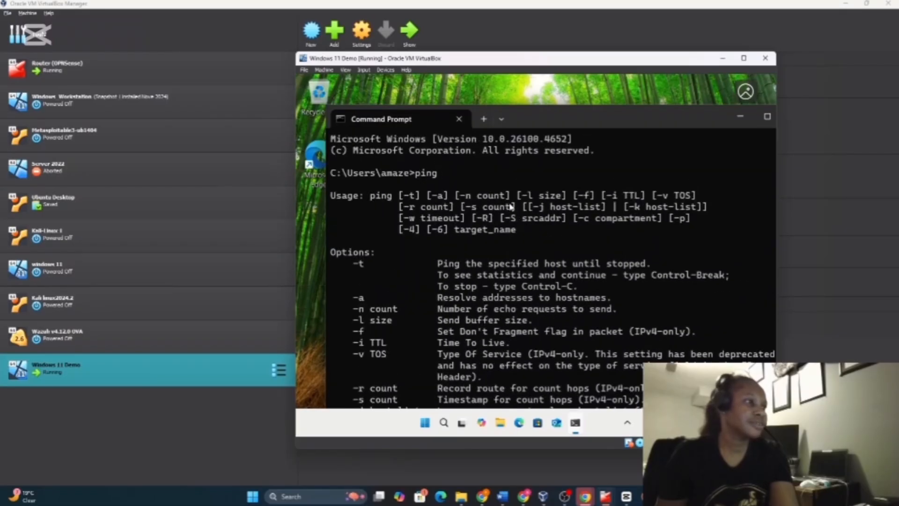
scroll(511, 206, "down", 3)
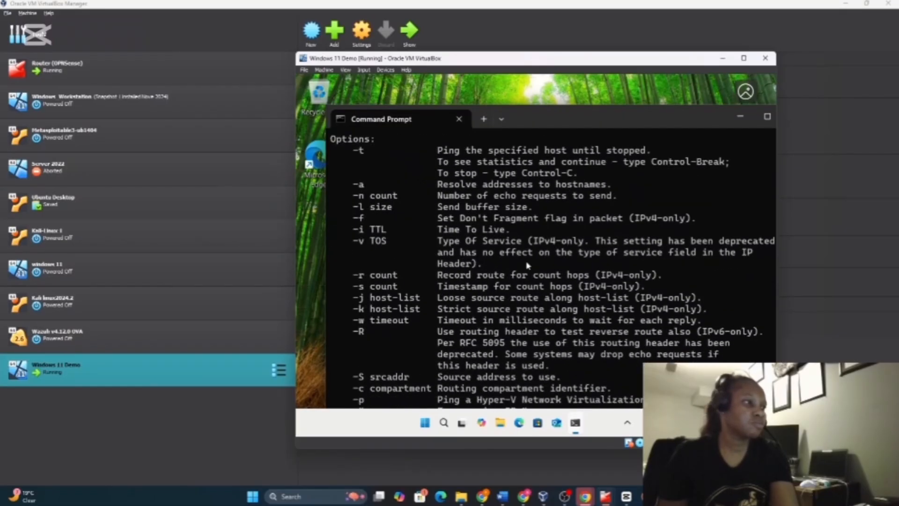
scroll(528, 265, "up", 3)
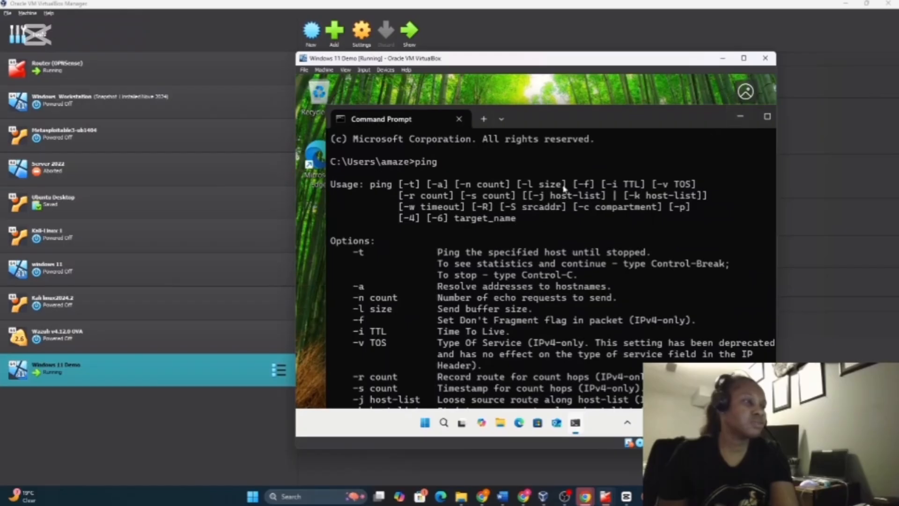
scroll(507, 154, "down", 4)
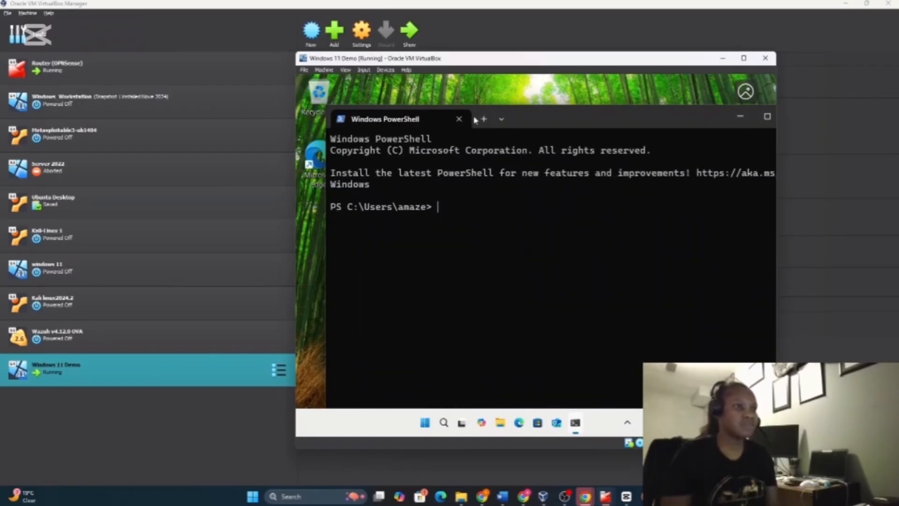